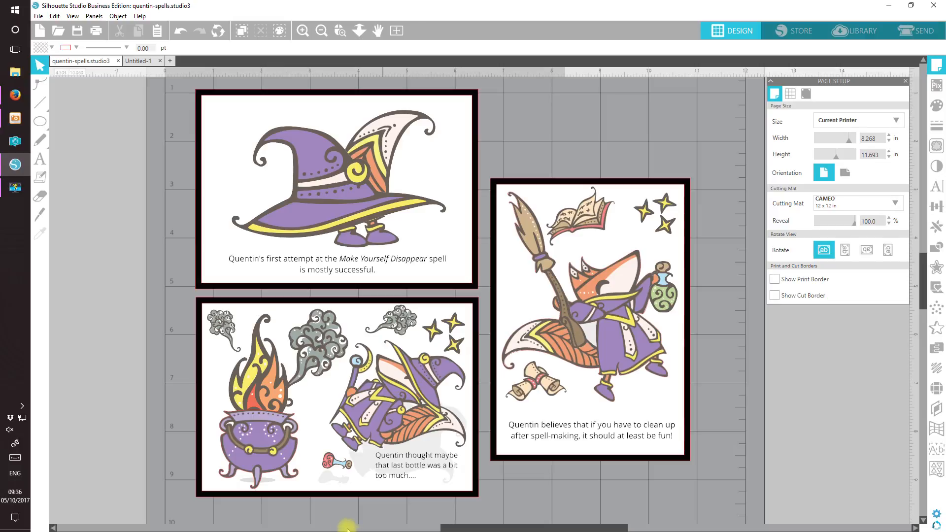
# In Untitled-1, move the flames, the small smoke puff and the large smoke cloud off the lower card to beside the page.
pyautogui.click(147, 62)
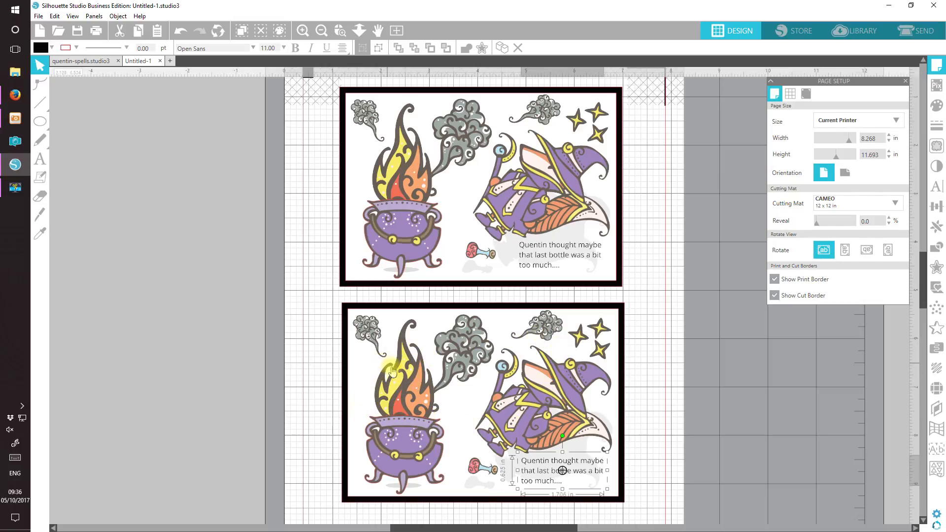
pyautogui.moveTo(398, 382); pyautogui.dragTo(237, 278)
pyautogui.moveTo(363, 327); pyautogui.dragTo(243, 333)
pyautogui.click(503, 340)
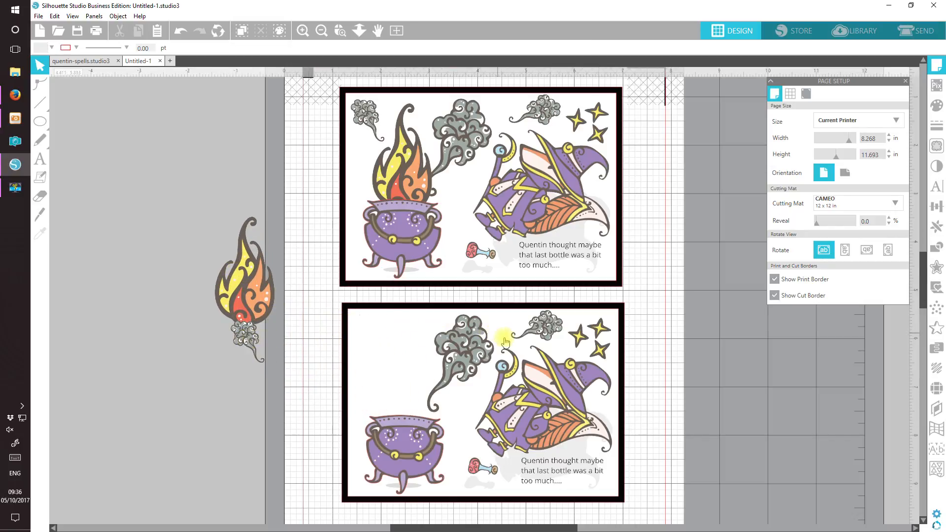
pyautogui.moveTo(481, 345); pyautogui.dragTo(309, 252)
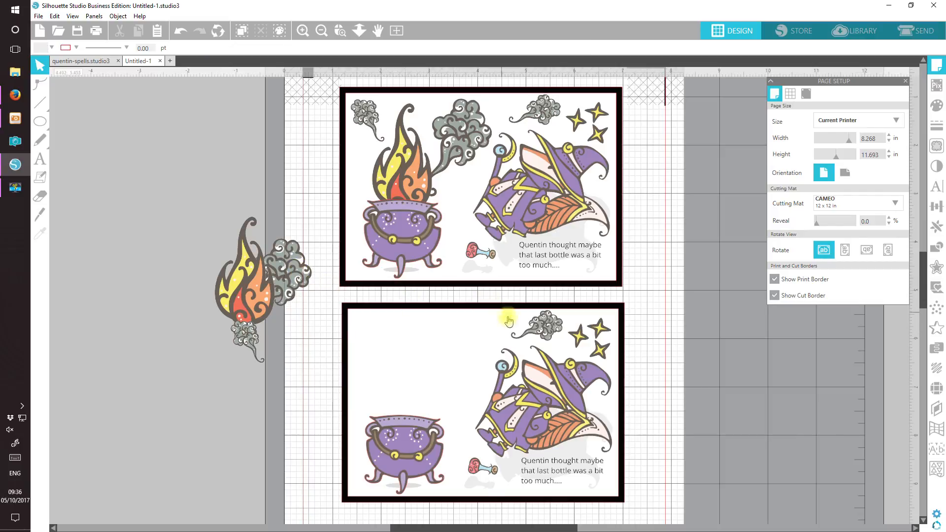
# Move the fox wizard, the remaining smoke puff, the three stars and the cauldron off the lower card to beside the page.
pyautogui.moveTo(547, 355); pyautogui.dragTo(207, 316)
pyautogui.moveTo(540, 325); pyautogui.dragTo(219, 294)
pyautogui.moveTo(602, 362); pyautogui.dragTo(193, 321)
pyautogui.moveTo(574, 337); pyautogui.dragTo(238, 316)
pyautogui.moveTo(605, 334); pyautogui.dragTo(241, 299)
pyautogui.moveTo(403, 431); pyautogui.dragTo(208, 328)
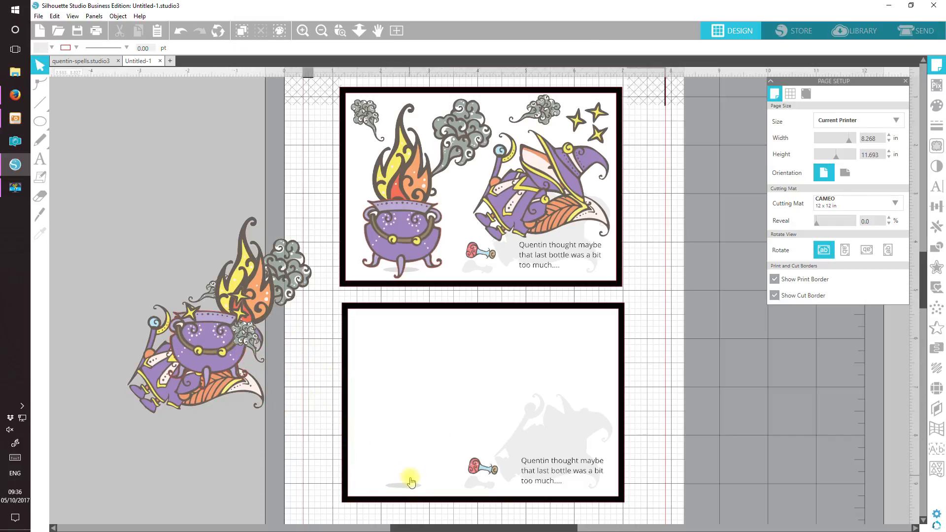
# Move the bottle and the grey shadows off the lower card, and cut all the artwork set beside the page.
pyautogui.click(410, 486)
pyautogui.moveTo(412, 489); pyautogui.dragTo(222, 427)
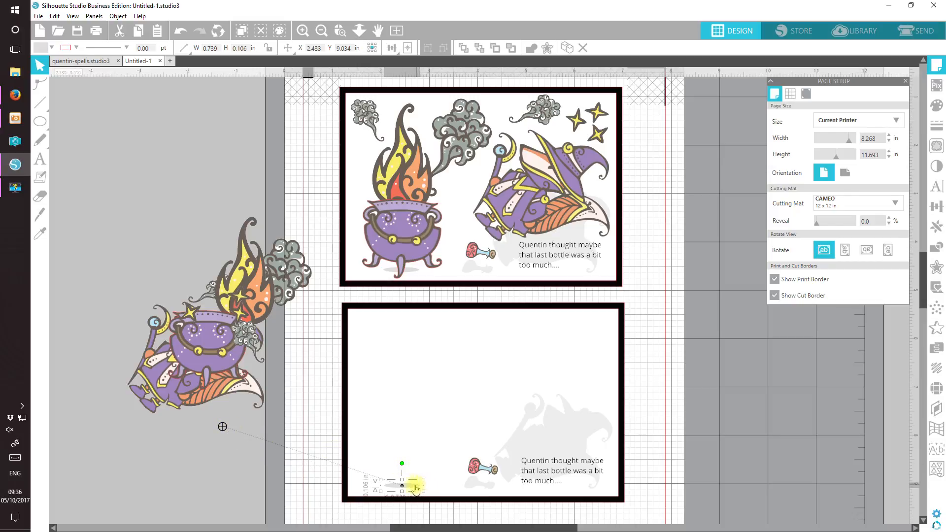
pyautogui.moveTo(415, 489); pyautogui.dragTo(247, 370)
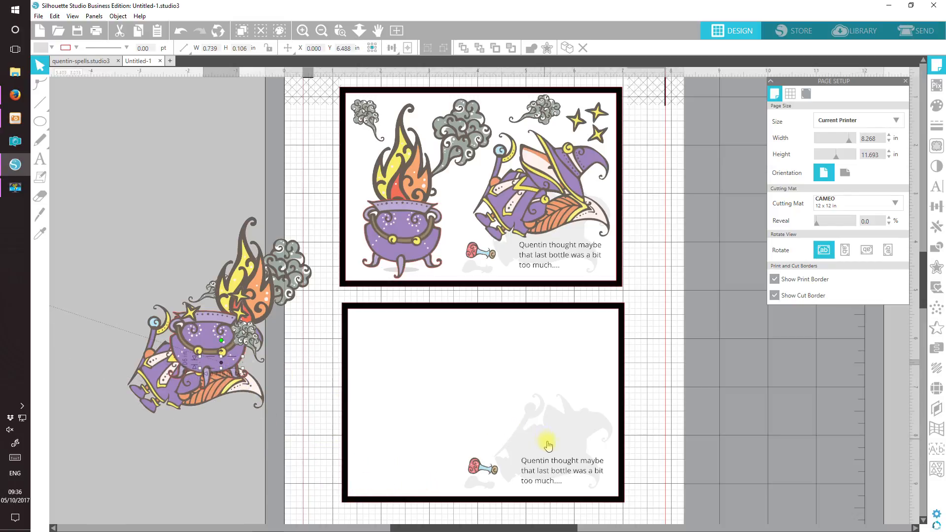
pyautogui.moveTo(553, 442); pyautogui.dragTo(182, 315)
pyautogui.click(397, 381)
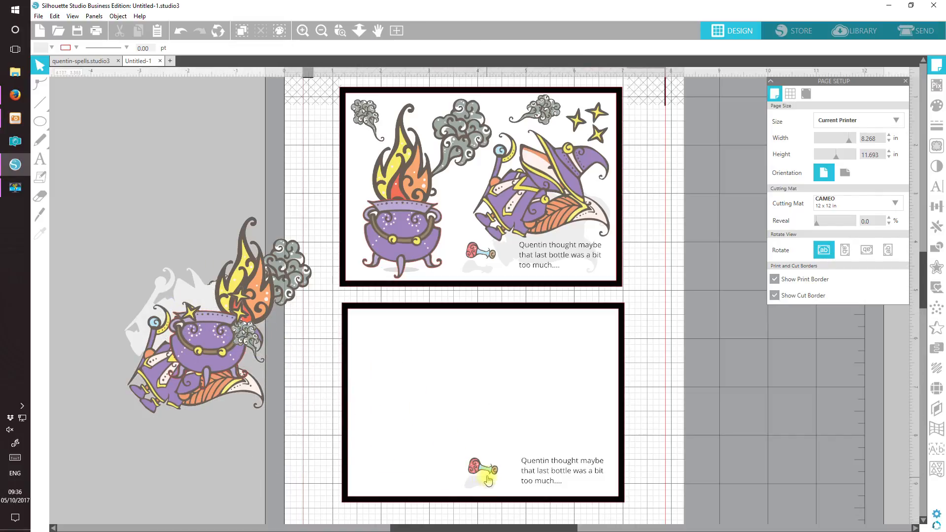
pyautogui.moveTo(485, 473); pyautogui.dragTo(246, 380)
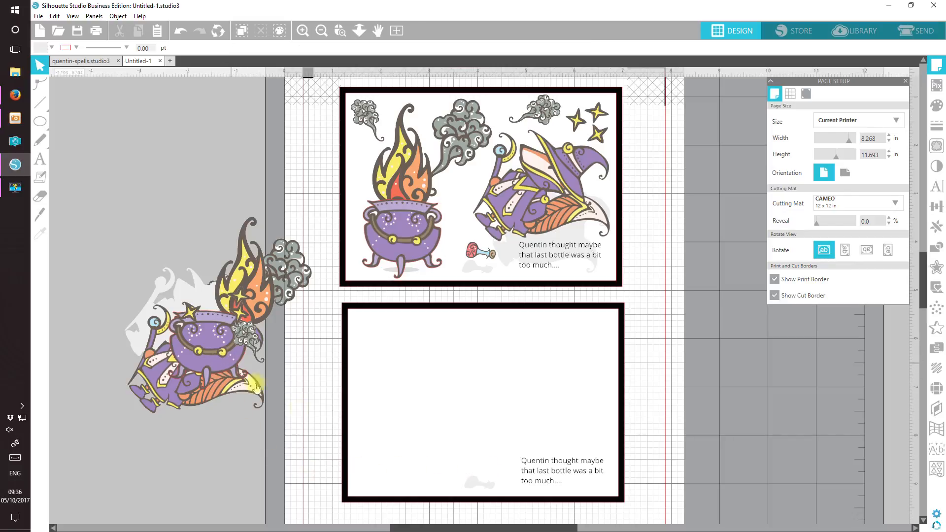
pyautogui.moveTo(477, 481); pyautogui.dragTo(245, 362)
pyautogui.moveTo(278, 439); pyautogui.dragTo(172, 269)
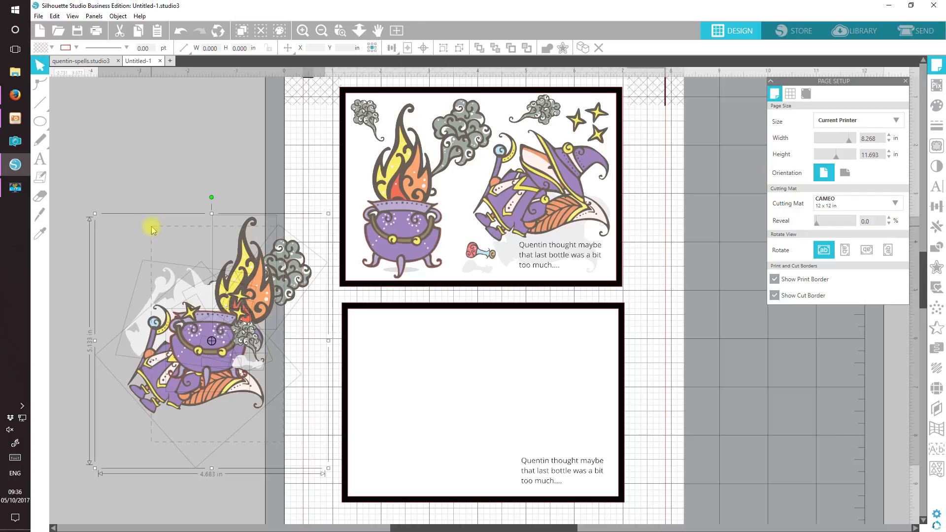
pyautogui.click(120, 31)
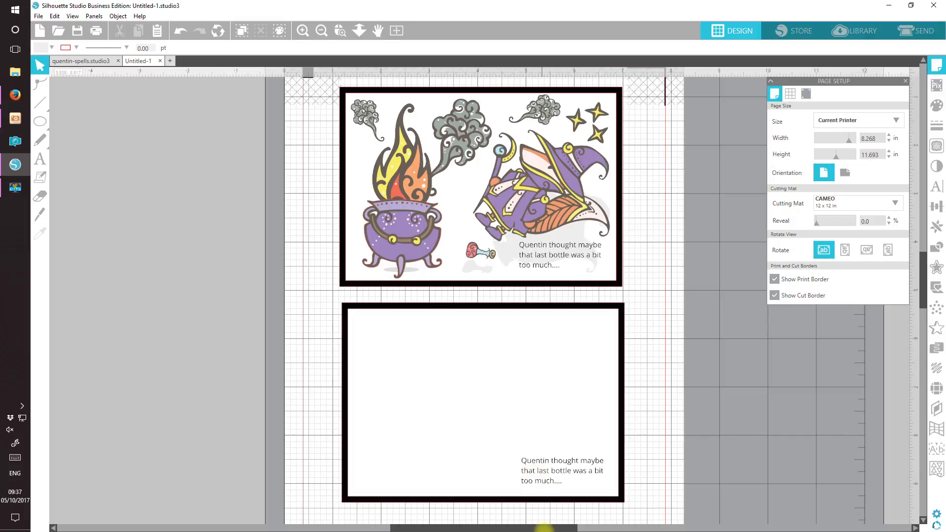
# Open The wise wizard element 02.png from the PNG Format folder of The Wise Wizard's Elements.
pyautogui.click(59, 31)
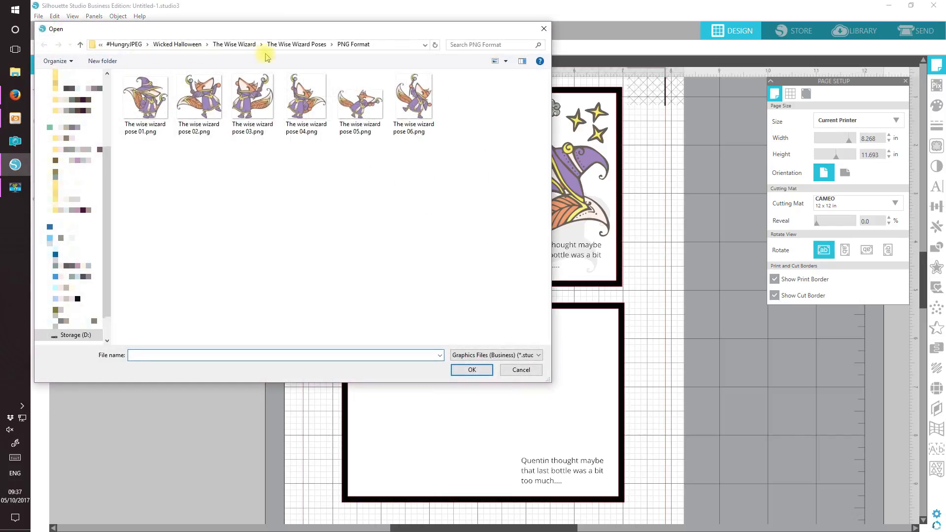
pyautogui.click(250, 48)
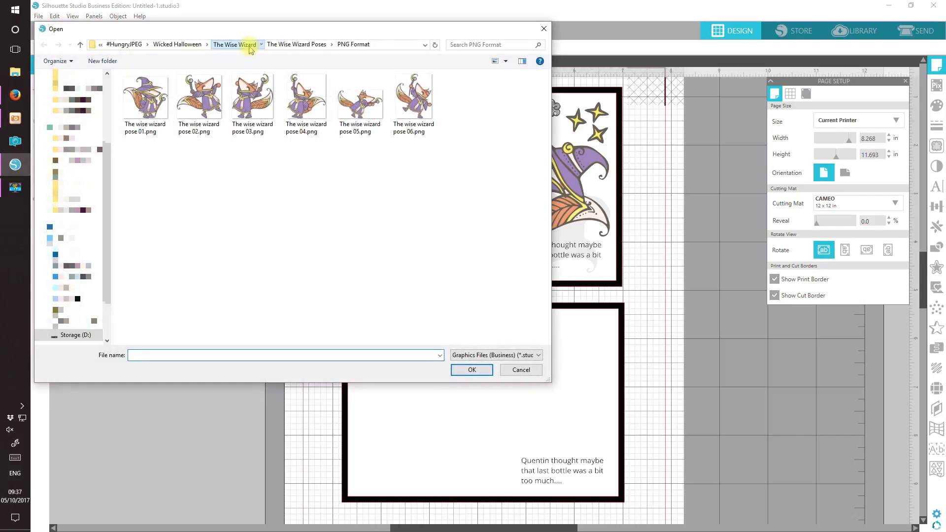
pyautogui.doubleClick(133, 124)
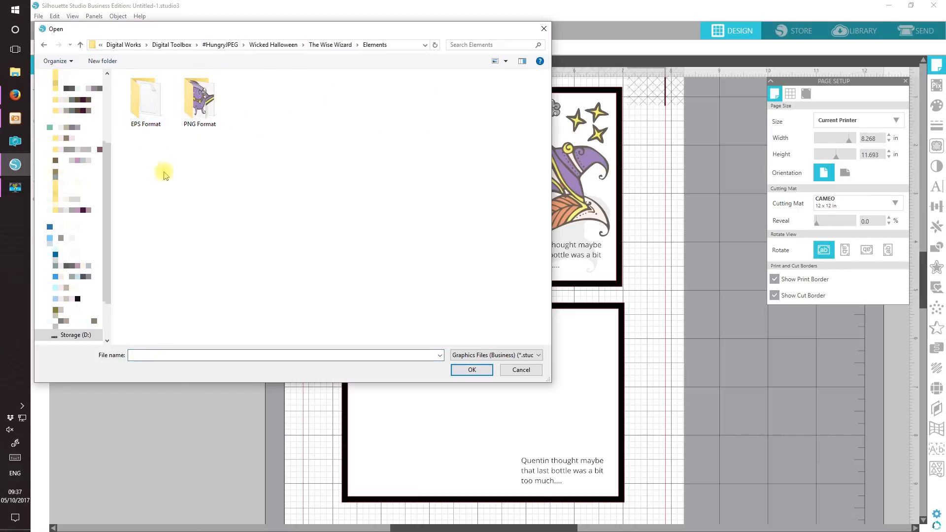
pyautogui.doubleClick(198, 106)
pyautogui.click(198, 199)
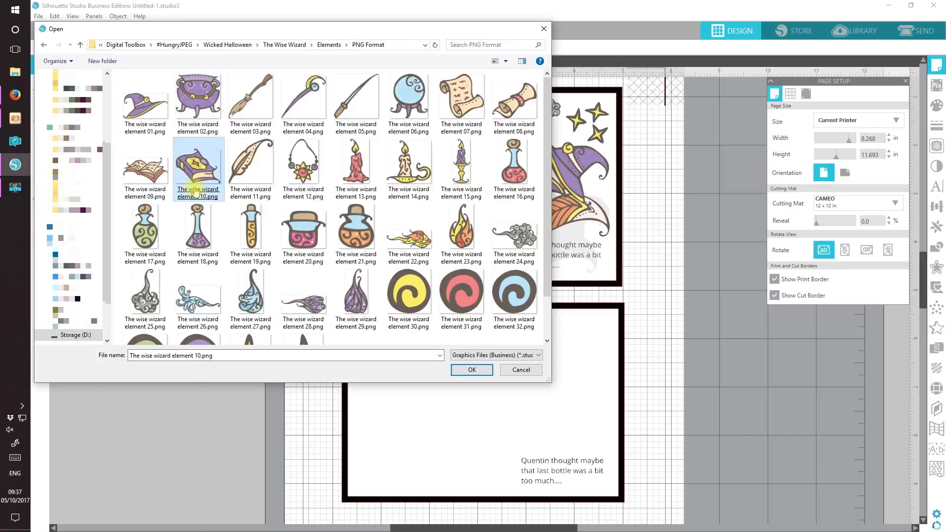
pyautogui.doubleClick(198, 101)
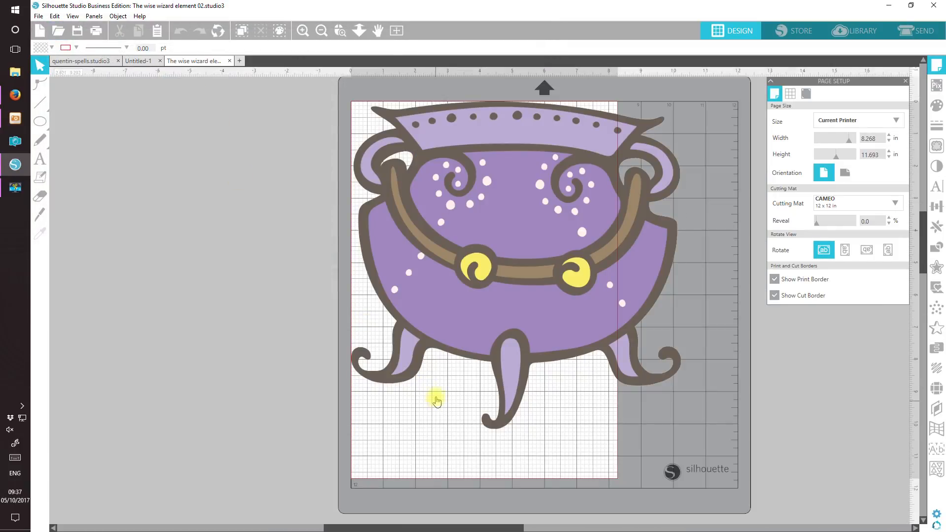
# Scale the cauldron image down proportionally to about 7.23 by 7.18 in and position it within the page.
pyautogui.click(490, 265)
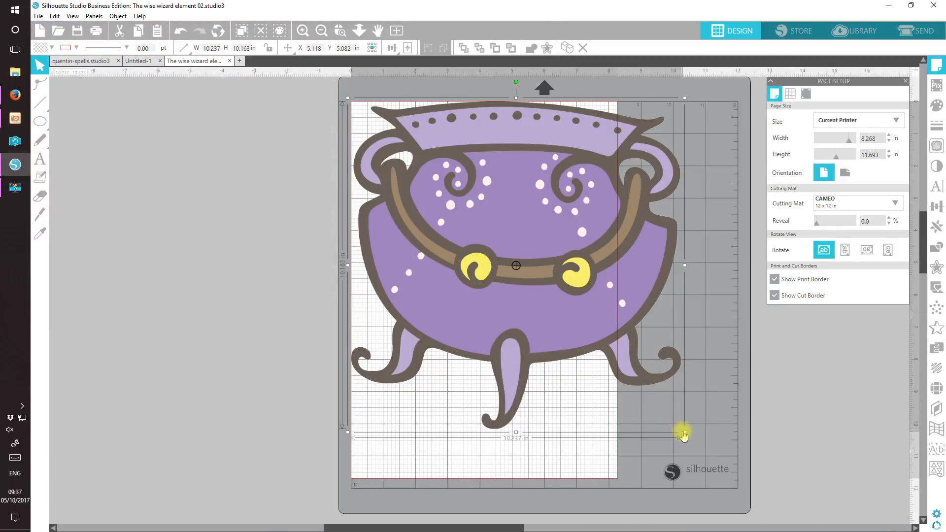
pyautogui.moveTo(684, 432); pyautogui.dragTo(561, 363)
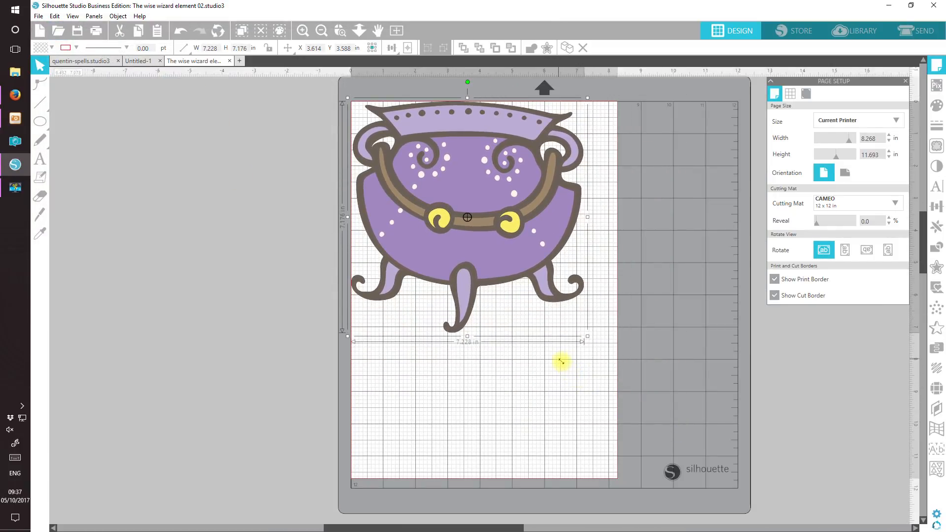
pyautogui.moveTo(523, 270); pyautogui.dragTo(545, 319)
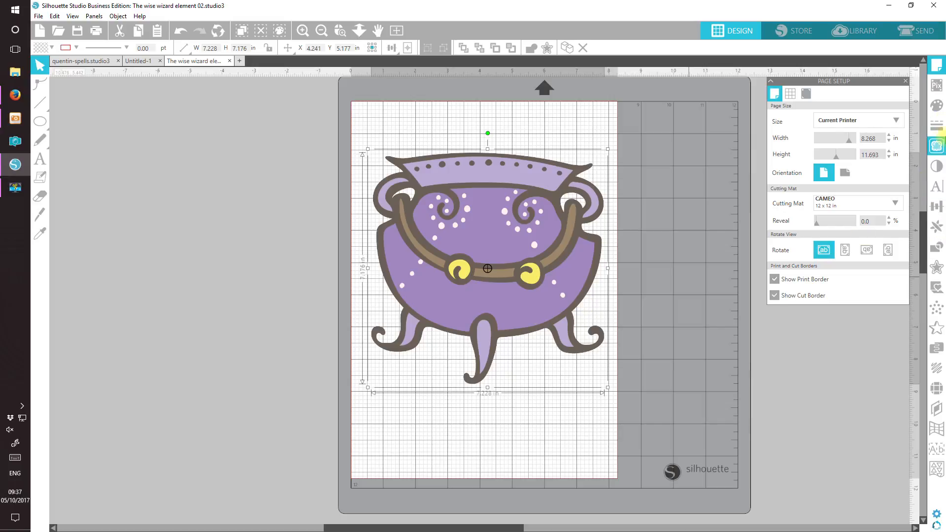
# Show the line style, fill and trace settings, and define a trace area enclosing the whole cauldron.
pyautogui.click(938, 129)
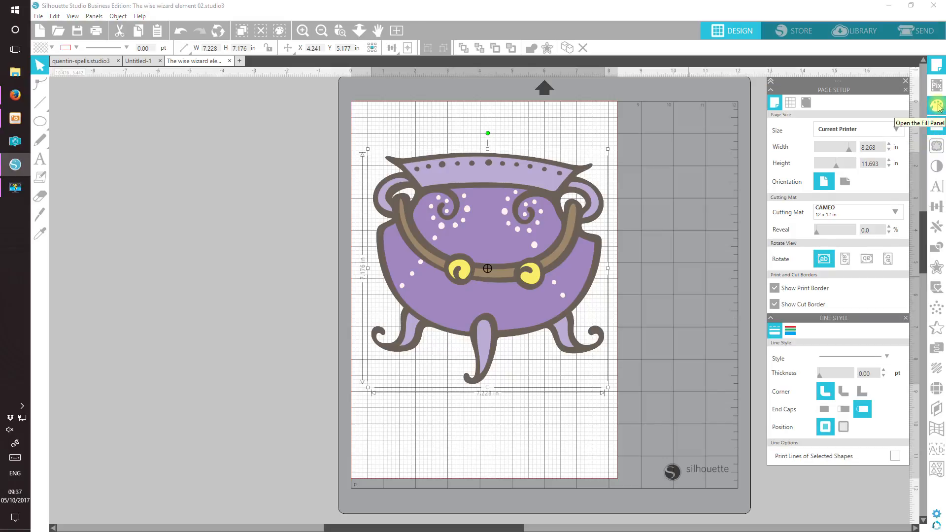
pyautogui.click(938, 105)
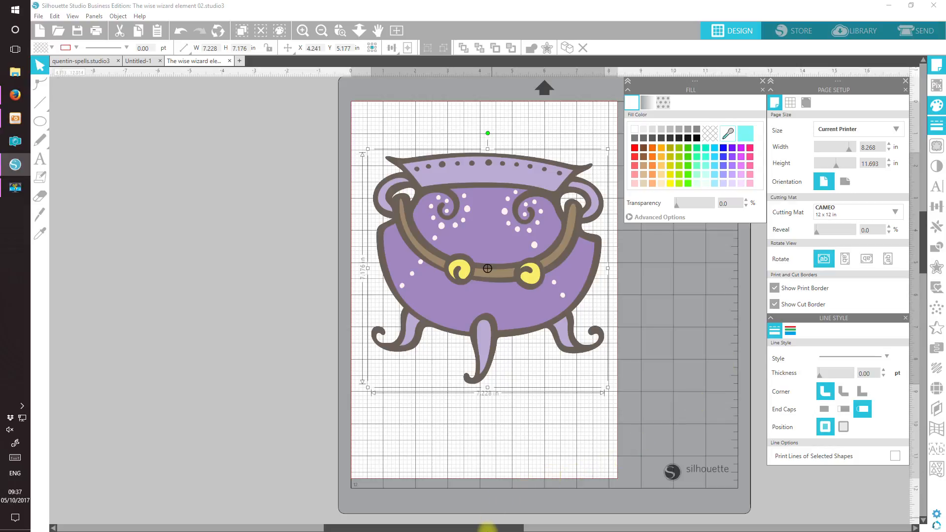
pyautogui.moveTo(481, 528); pyautogui.dragTo(548, 528)
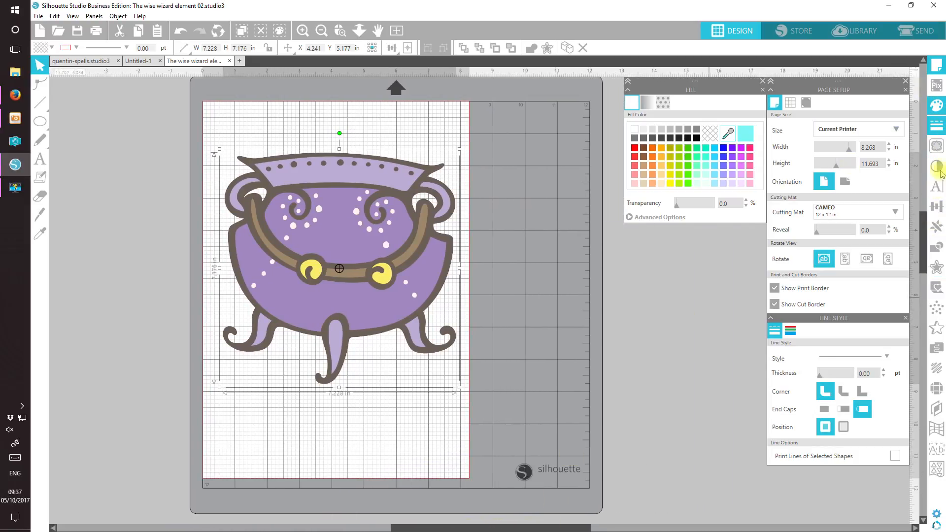
pyautogui.click(940, 149)
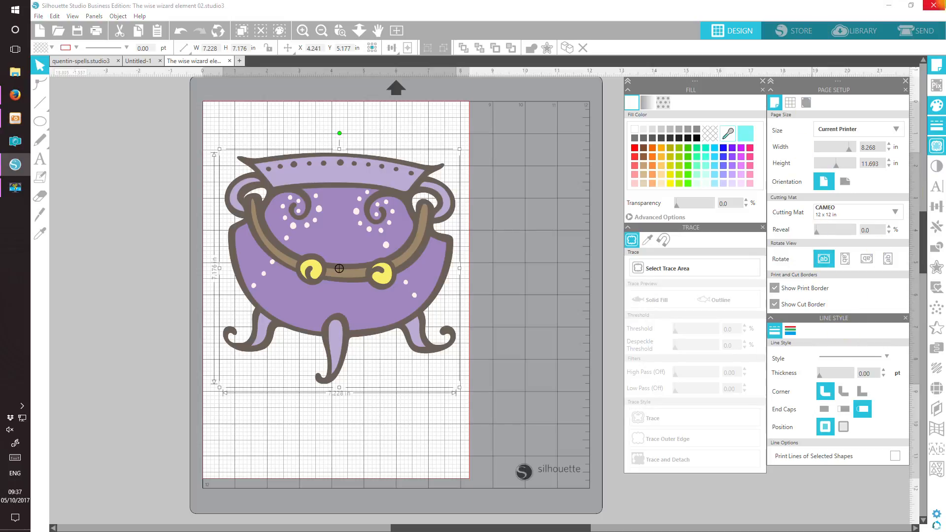
pyautogui.moveTo(516, 527); pyautogui.dragTo(496, 527)
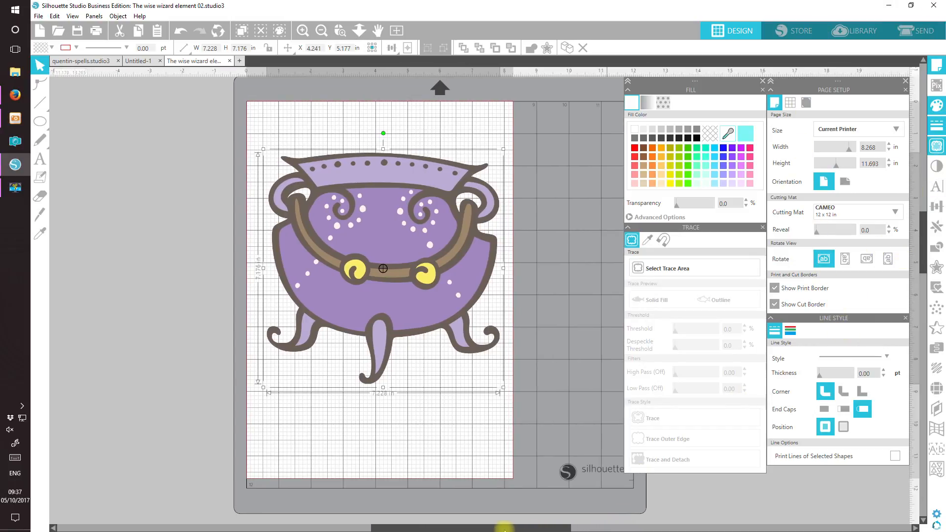
pyautogui.click(681, 268)
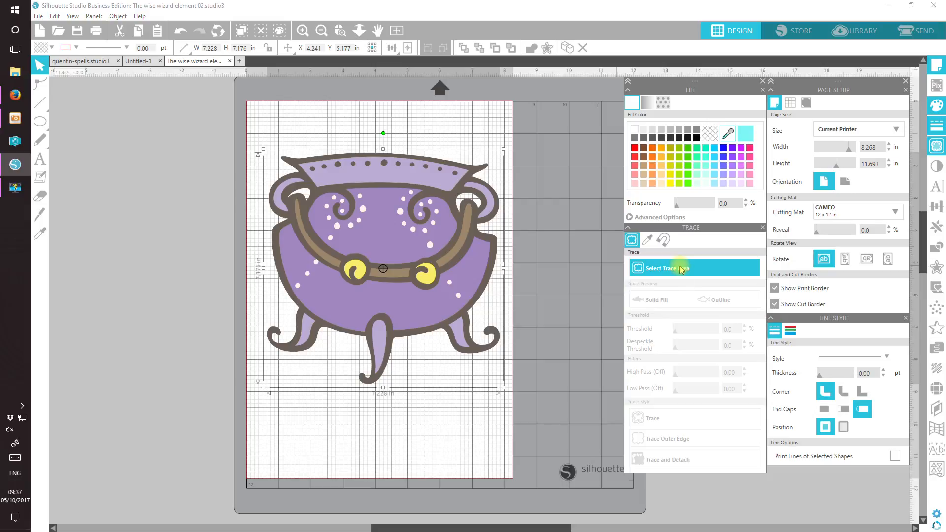
pyautogui.moveTo(254, 140)
pyautogui.mouseDown()
pyautogui.moveTo(286, 226)
pyautogui.moveTo(444, 382)
pyautogui.moveTo(539, 387)
pyautogui.moveTo(512, 393)
pyautogui.mouseUp()
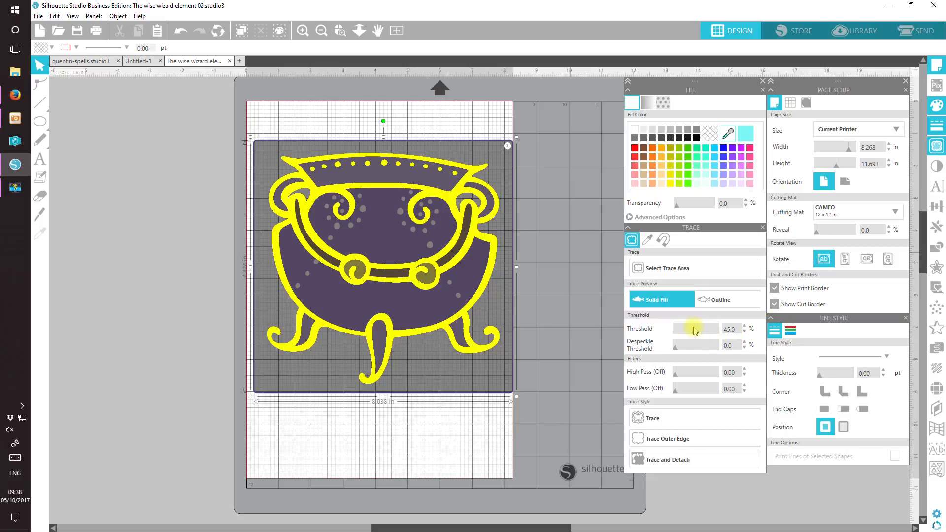
# Trace the cauldron at a threshold of 100%, using the outline preview and the standard Trace style.
pyautogui.moveTo(694, 330); pyautogui.dragTo(721, 336)
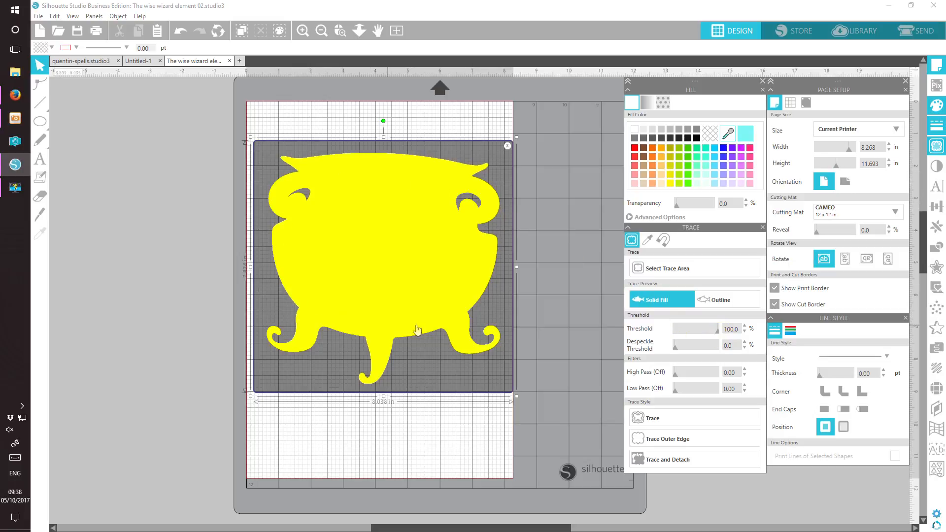
pyautogui.click(722, 301)
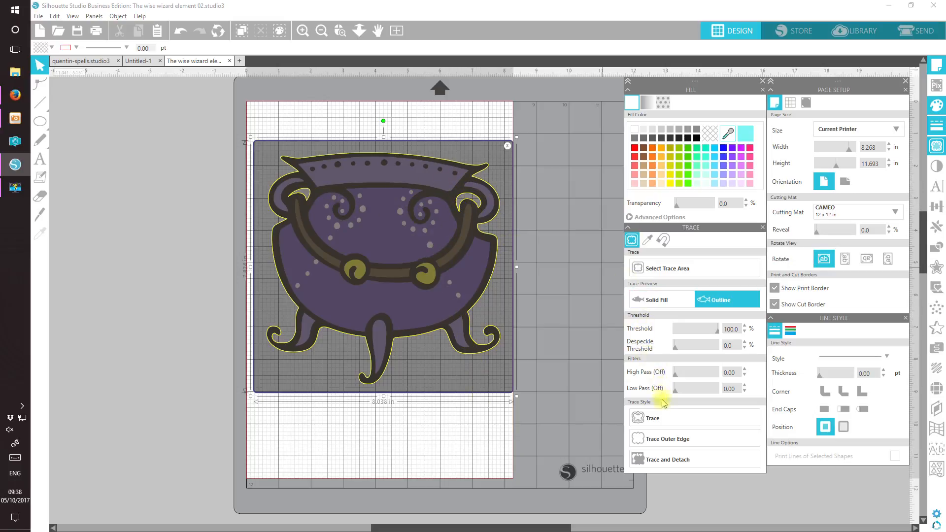
pyautogui.click(644, 419)
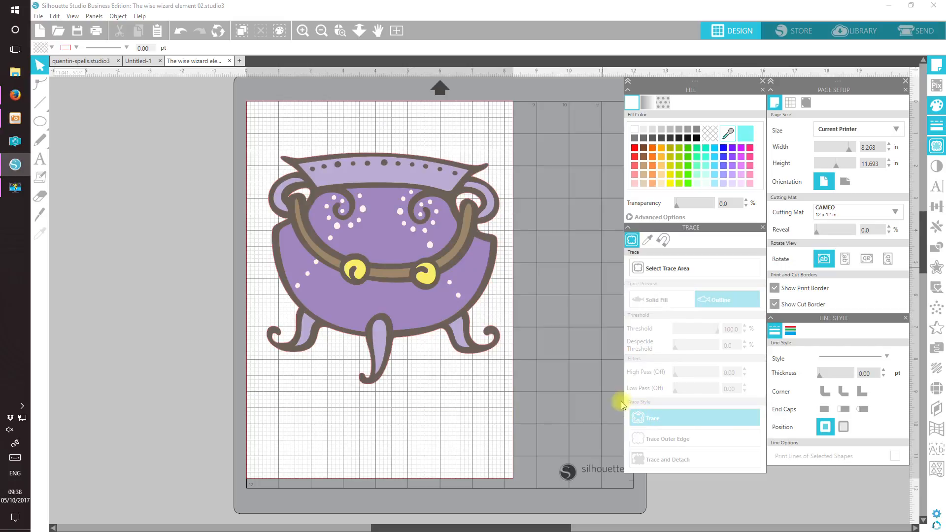
# Group the cauldron image with its traced cut lines and paste a copy of it into Untitled-1.
pyautogui.click(371, 262)
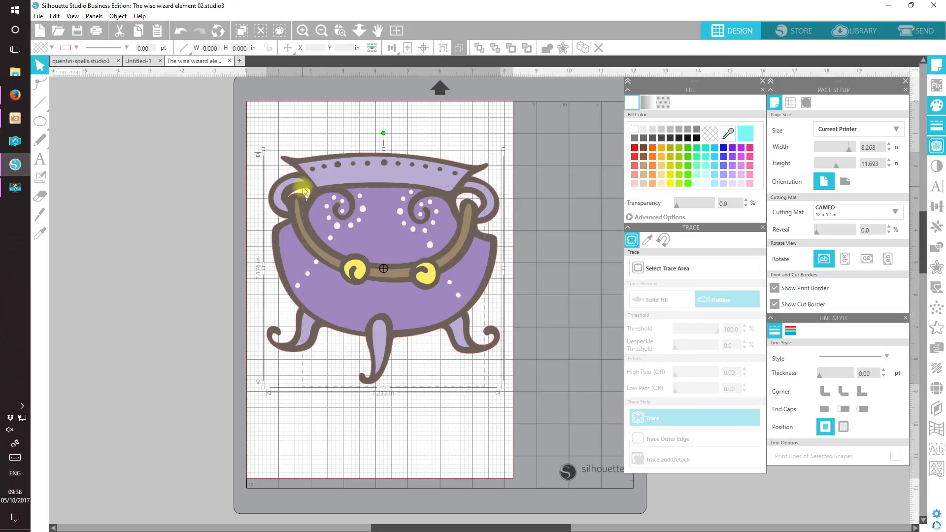
pyautogui.click(443, 48)
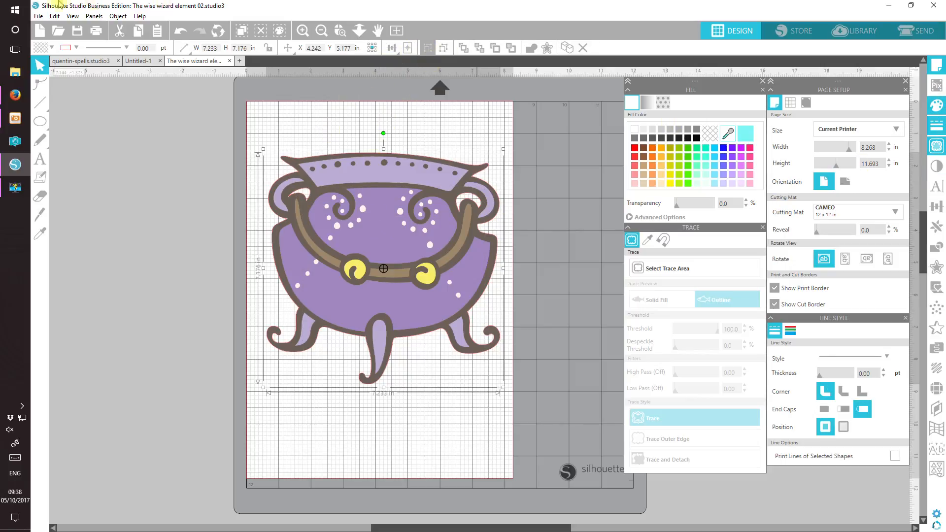
pyautogui.click(139, 32)
pyautogui.click(138, 60)
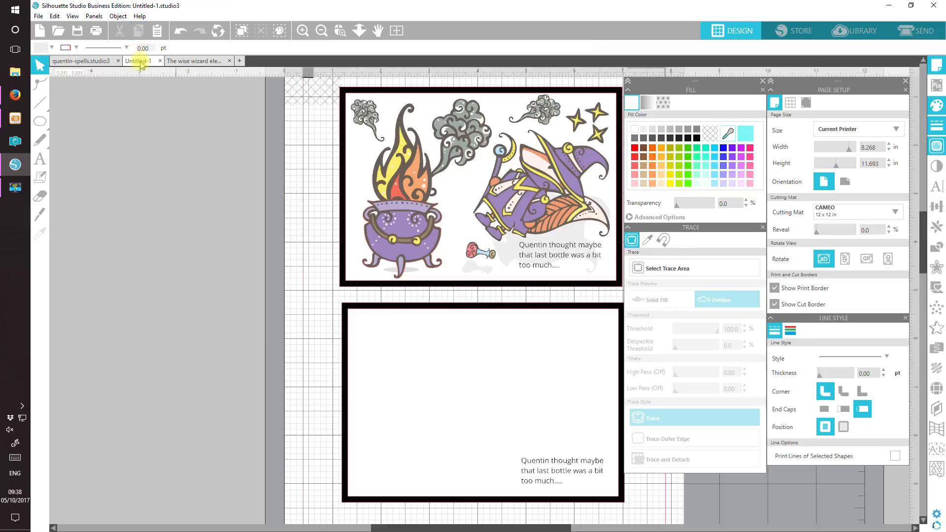
pyautogui.click(166, 28)
# Scale the pasted cauldron to about 2.05 by 2.03 in and place it in the lower-left corner of the empty card.
pyautogui.moveTo(438, 347); pyautogui.dragTo(356, 368)
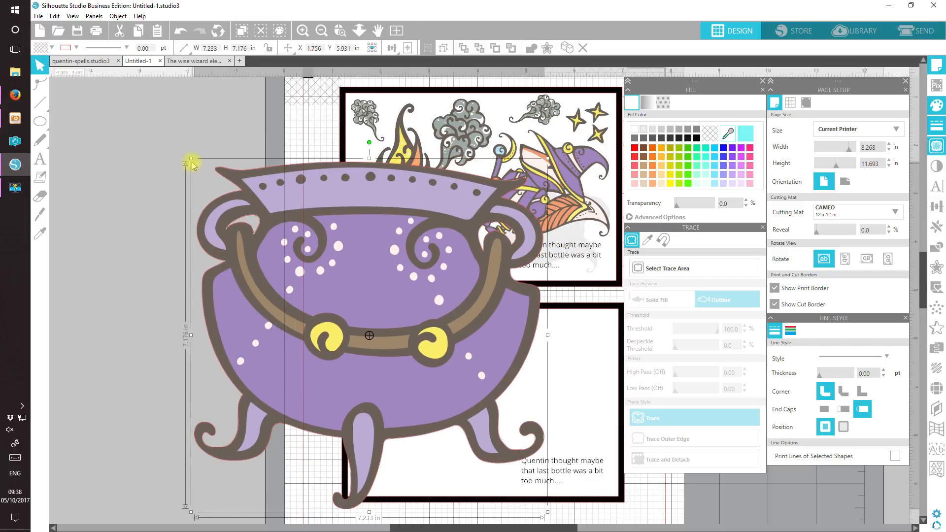
pyautogui.moveTo(190, 159); pyautogui.dragTo(444, 402)
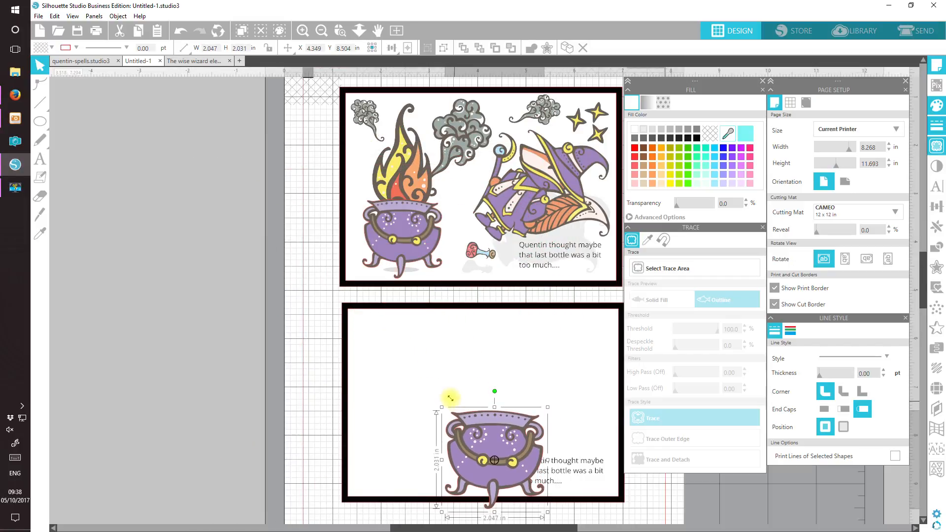
pyautogui.moveTo(483, 447); pyautogui.dragTo(415, 434)
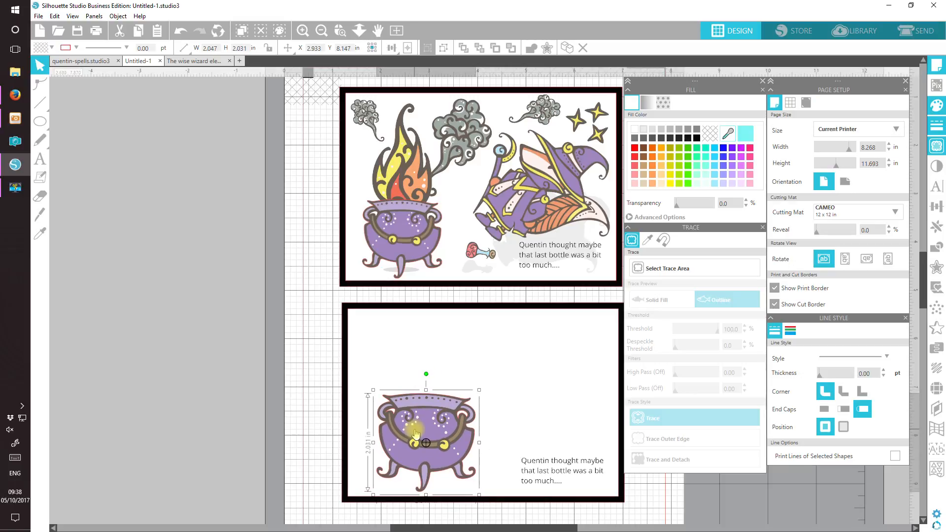
pyautogui.moveTo(415, 433); pyautogui.dragTo(405, 435)
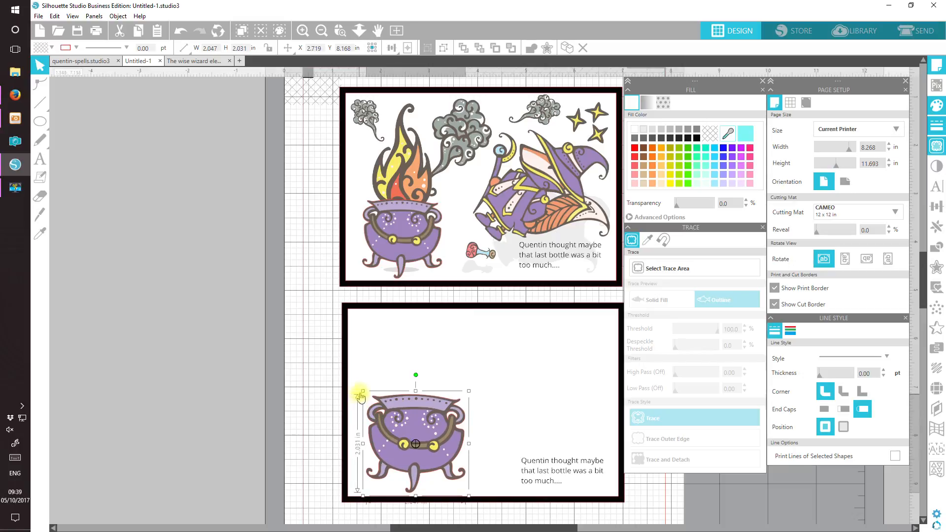
# Scale the pasted cauldron to about 1.62 by 1.61 in and settle it in the lower-left corner of the empty card.
pyautogui.moveTo(362, 390); pyautogui.dragTo(377, 405)
pyautogui.moveTo(407, 452); pyautogui.dragTo(400, 449)
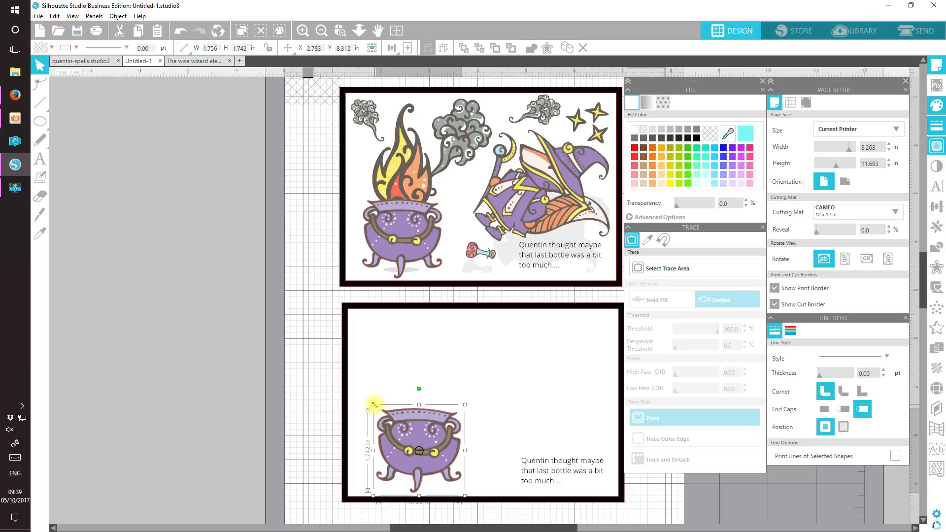
pyautogui.moveTo(374, 404); pyautogui.dragTo(382, 415)
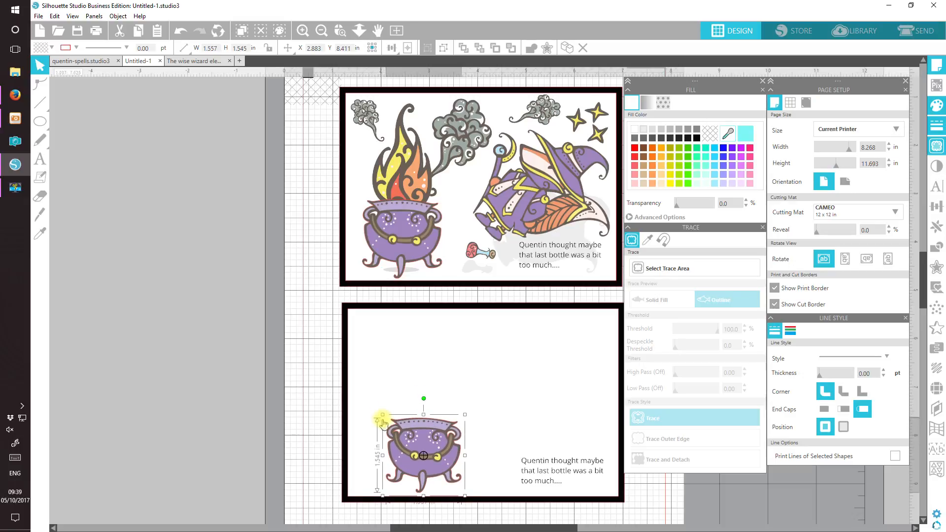
pyautogui.moveTo(418, 455)
pyautogui.mouseDown()
pyautogui.moveTo(382, 401)
pyautogui.moveTo(397, 237)
pyautogui.moveTo(394, 419)
pyautogui.moveTo(406, 450)
pyautogui.mouseUp()
pyautogui.moveTo(371, 408); pyautogui.dragTo(368, 406)
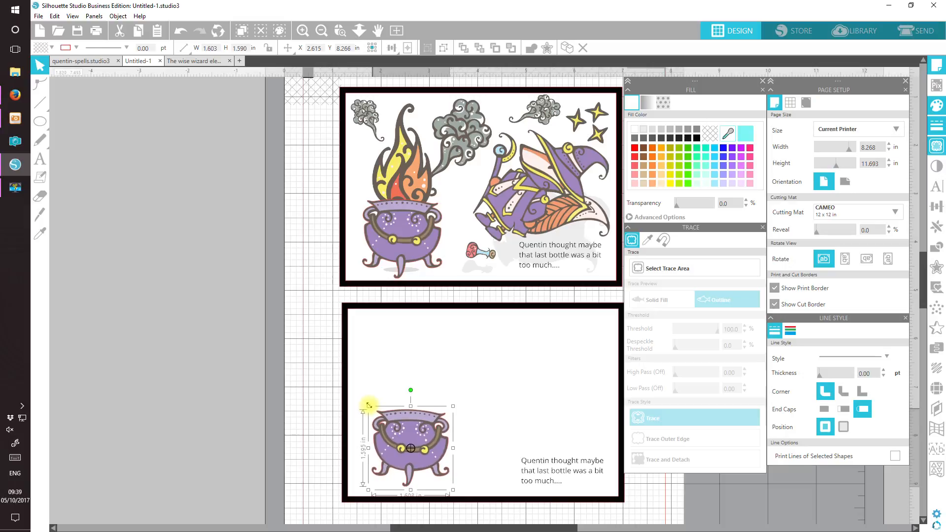
pyautogui.moveTo(397, 444); pyautogui.dragTo(399, 451)
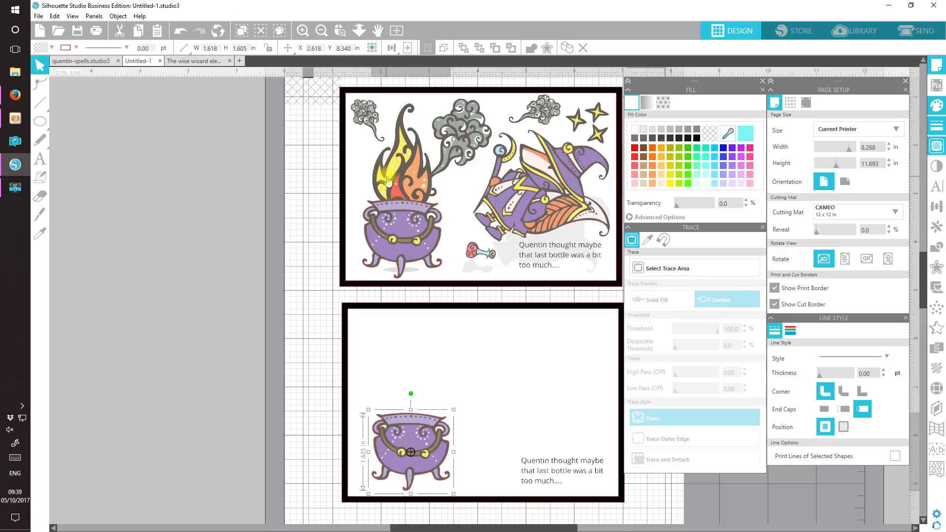
# Open the flame image The wise wizard element 23.png and paste a copy of it into Untitled-1.
pyautogui.click(63, 39)
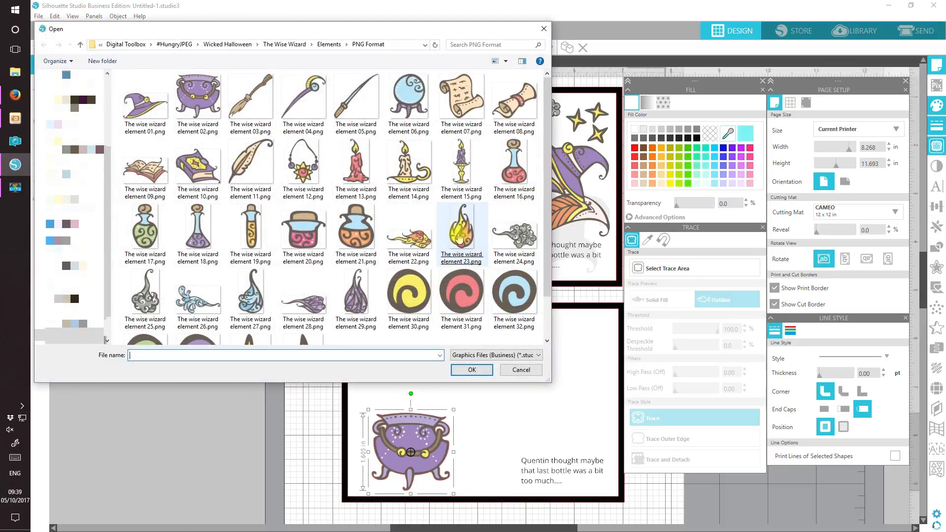
pyautogui.doubleClick(459, 237)
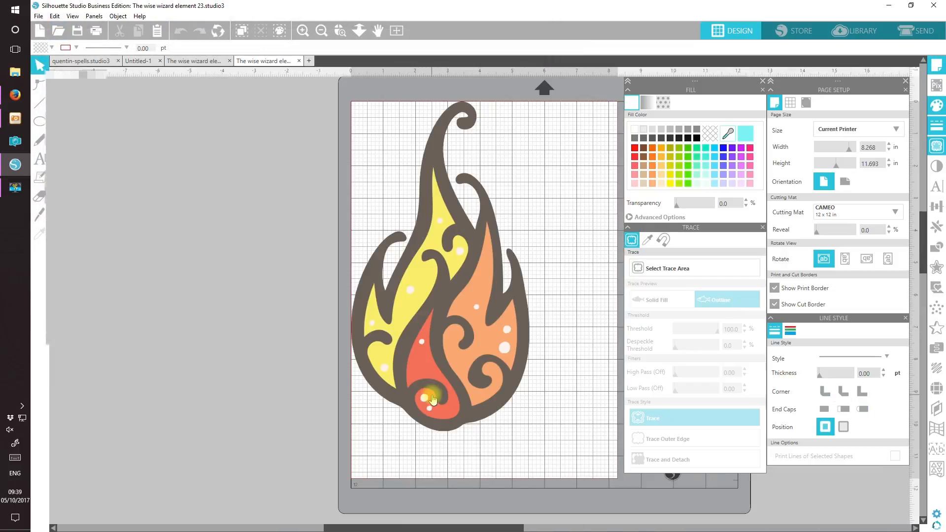
pyautogui.click(432, 371)
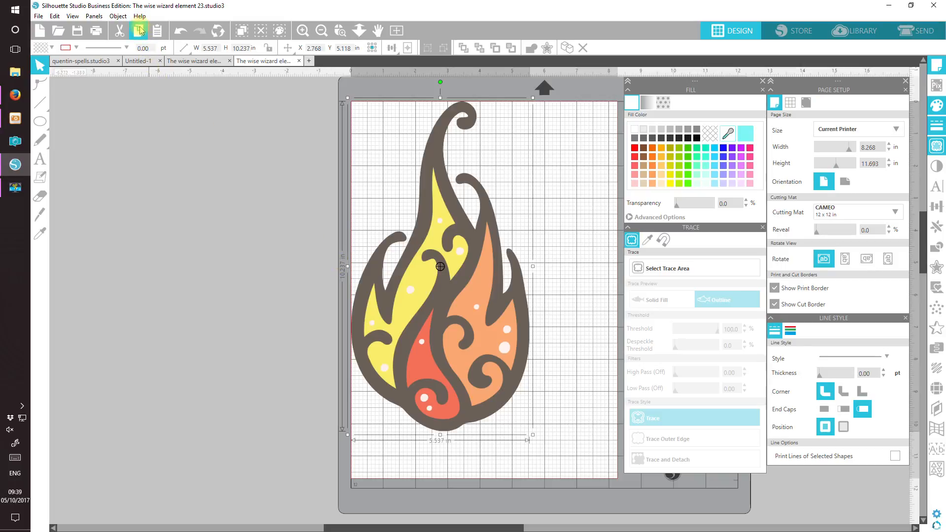
pyautogui.click(140, 32)
pyautogui.click(138, 61)
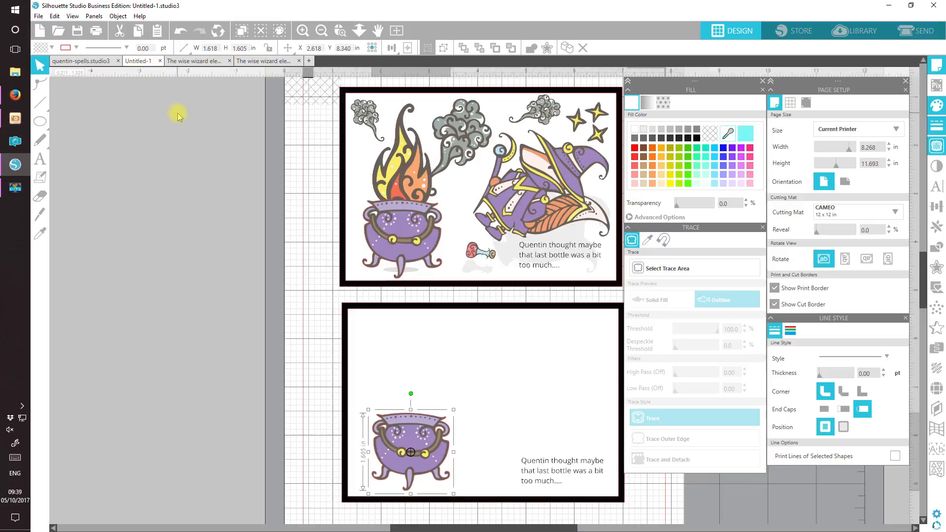
pyautogui.click(159, 34)
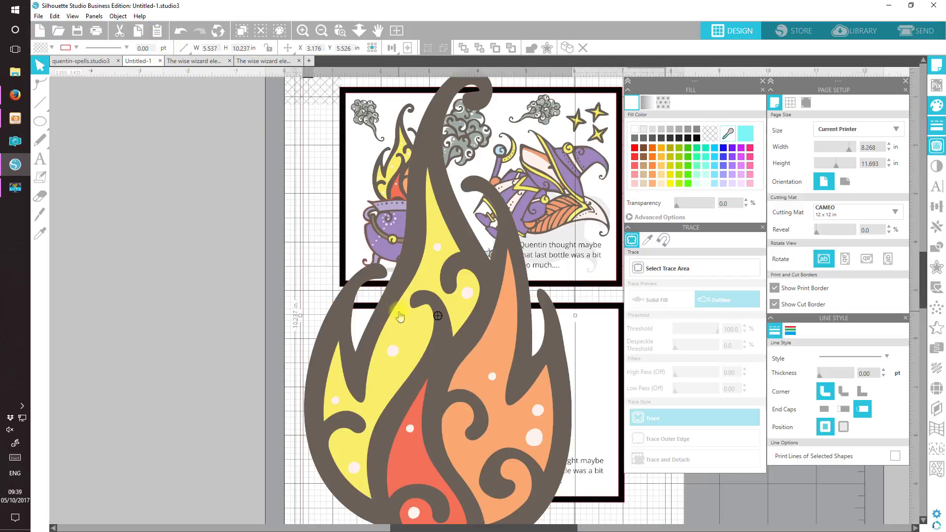
# Scale the pasted flame to about 1.18 by 2.19 in and position it over the mouth of the lower card's cauldron.
pyautogui.moveTo(401, 331); pyautogui.dragTo(401, 361)
pyautogui.moveTo(300, 94); pyautogui.dragTo(435, 396)
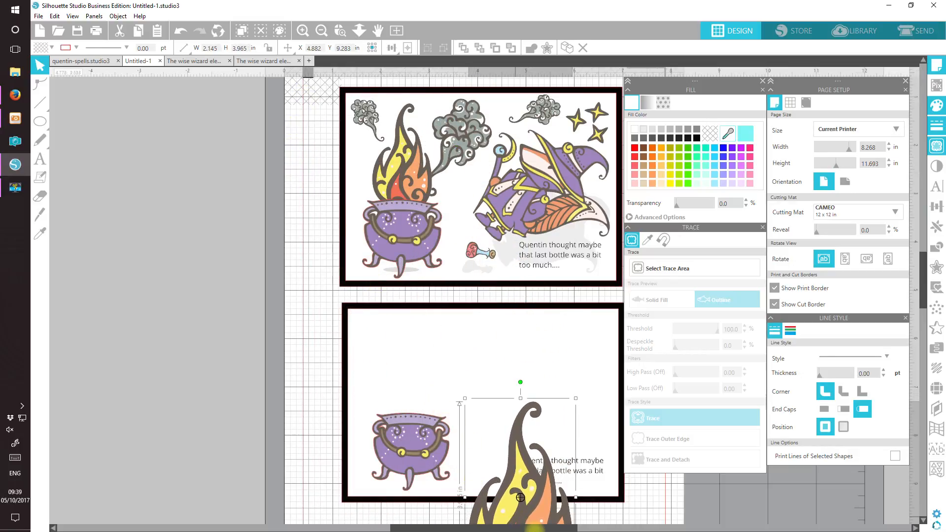
pyautogui.moveTo(533, 527); pyautogui.dragTo(435, 392)
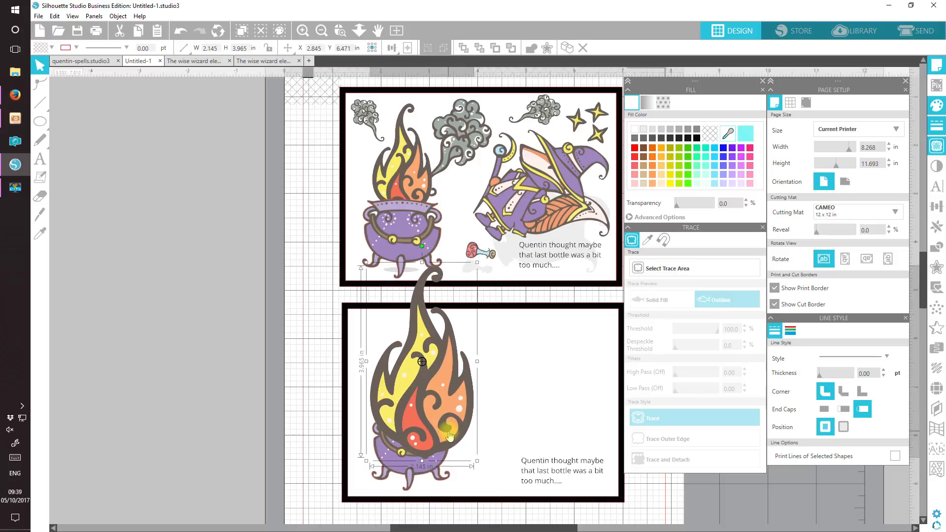
pyautogui.moveTo(365, 261); pyautogui.dragTo(408, 340)
pyautogui.moveTo(456, 422); pyautogui.dragTo(424, 403)
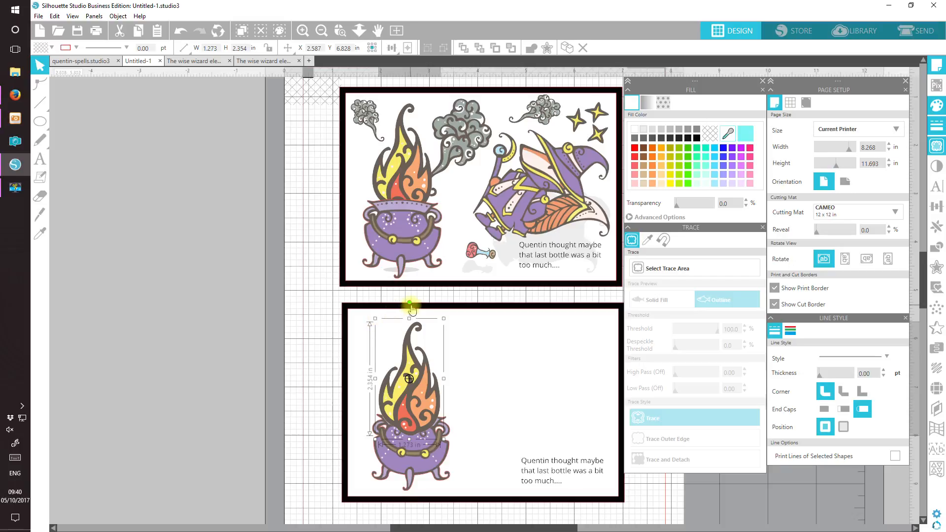
pyautogui.moveTo(376, 319); pyautogui.dragTo(381, 327)
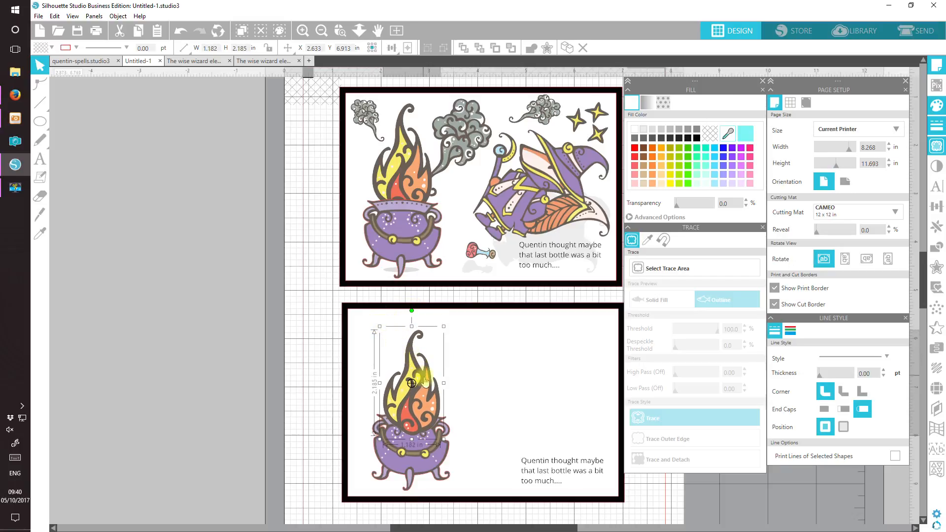
pyautogui.moveTo(423, 396); pyautogui.dragTo(423, 391)
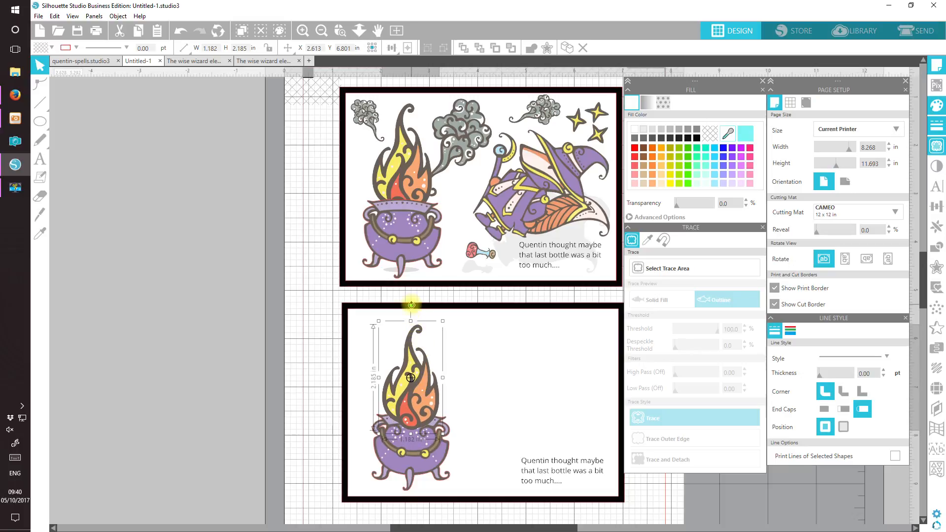
# Tilt the flame slightly counter-clockwise, scale it to about 1.14 by 2.11 in, and seat its base on the cauldron's rim.
pyautogui.moveTo(412, 306); pyautogui.dragTo(409, 306)
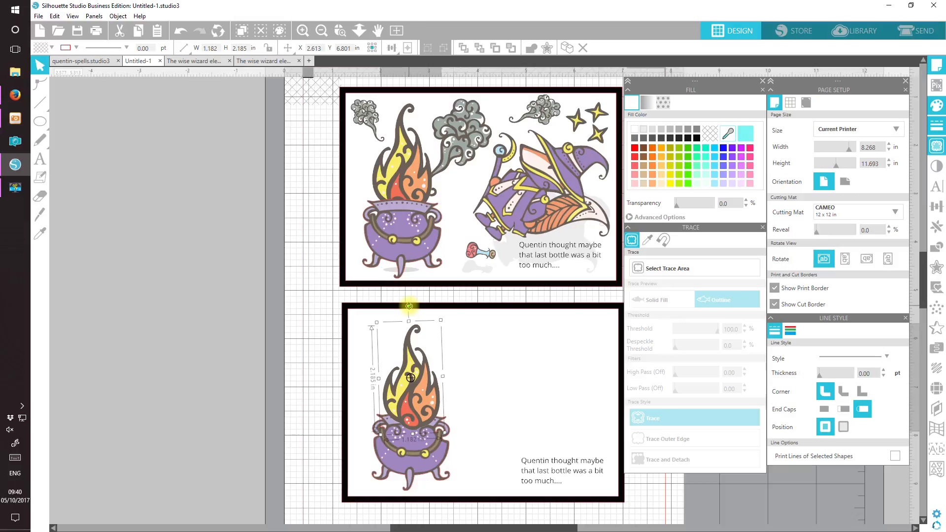
pyautogui.moveTo(415, 410); pyautogui.dragTo(413, 410)
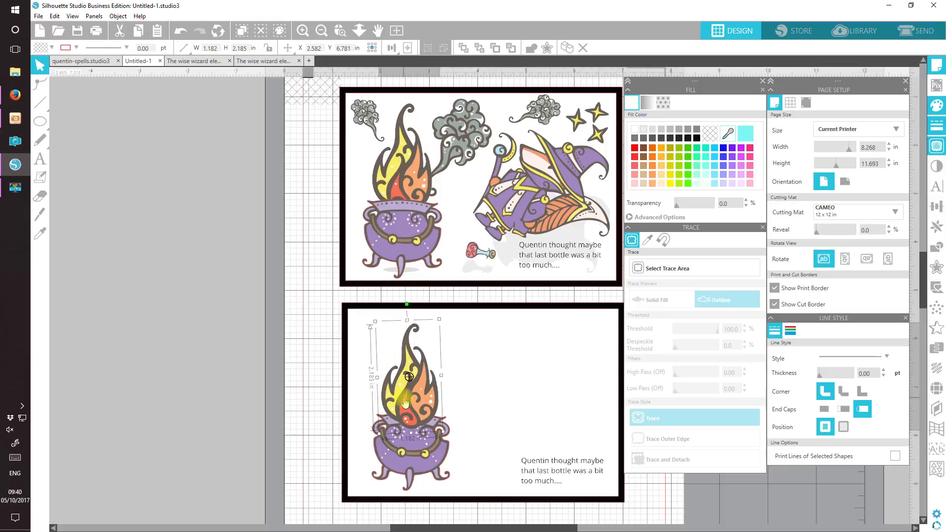
pyautogui.moveTo(406, 408); pyautogui.dragTo(407, 409)
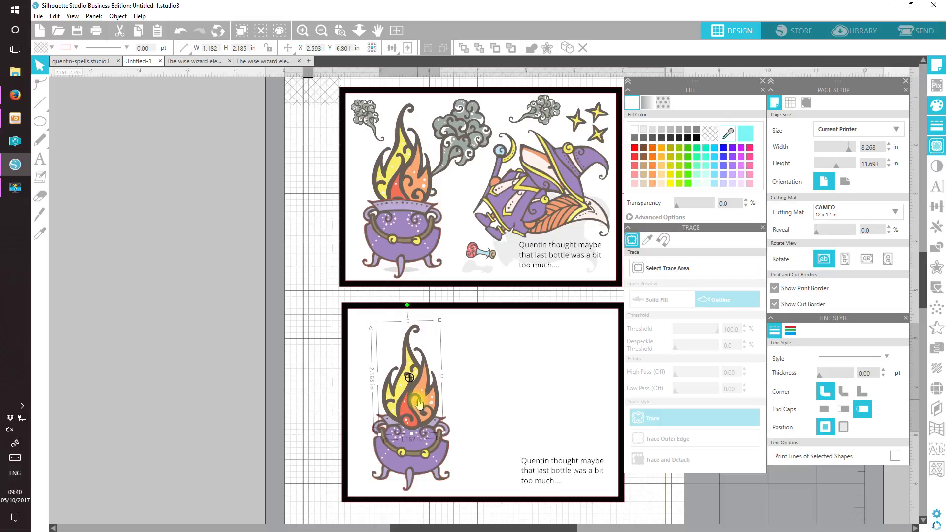
pyautogui.moveTo(406, 306); pyautogui.dragTo(437, 324)
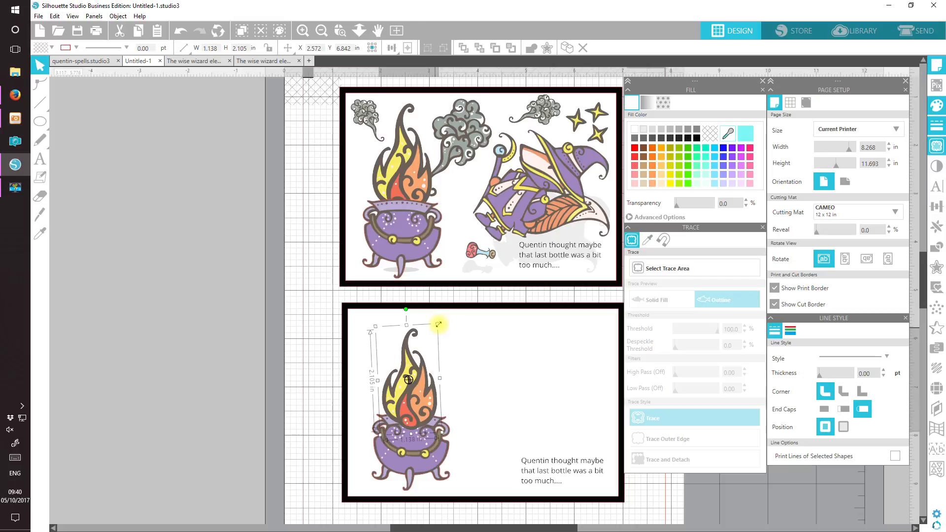
pyautogui.moveTo(406, 410); pyautogui.dragTo(407, 405)
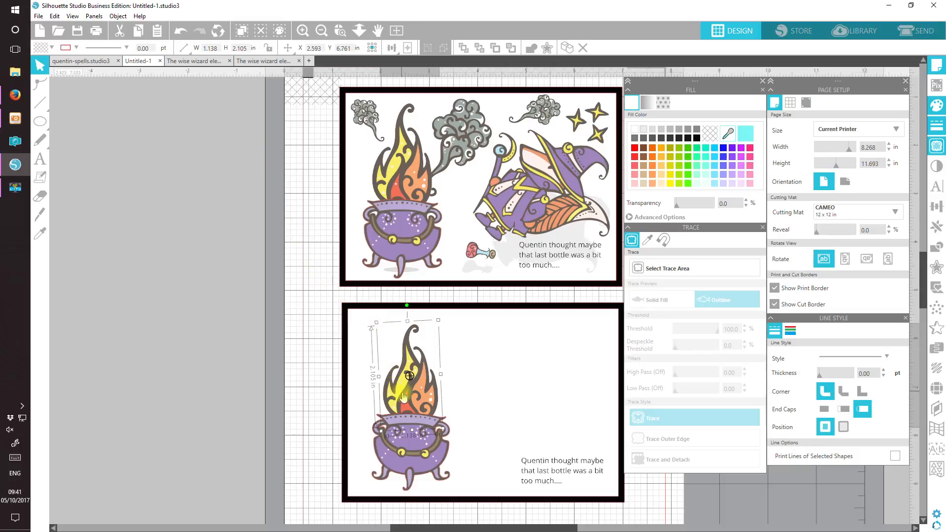
pyautogui.moveTo(409, 402); pyautogui.dragTo(410, 400)
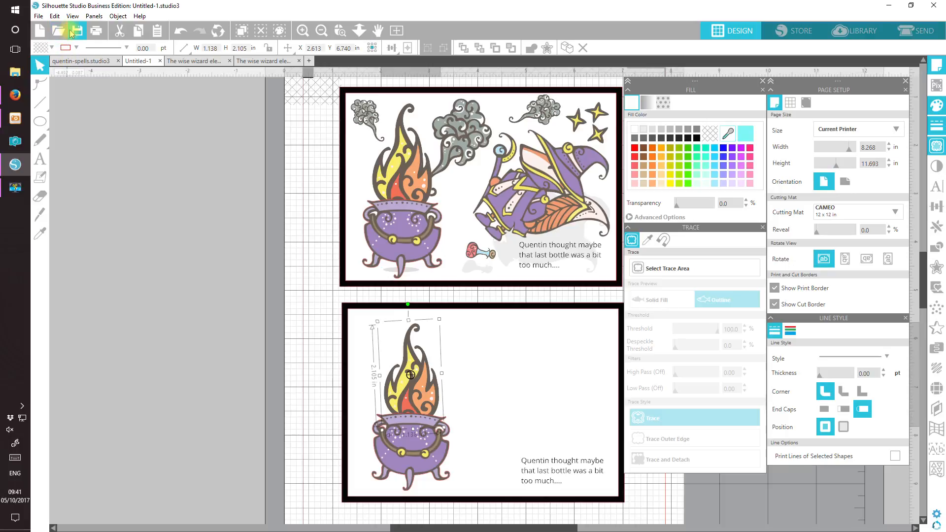
# Open the smoke image The wise wizard element 24.png and rotate it about a quarter turn counter-clockwise so its tail points down.
pyautogui.click(59, 32)
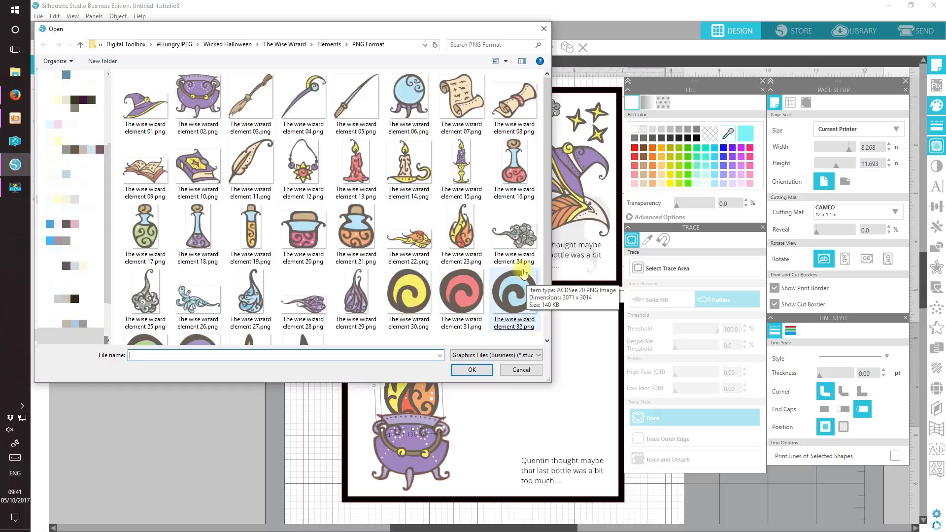
pyautogui.click(514, 233)
pyautogui.doubleClick(514, 233)
pyautogui.click(507, 200)
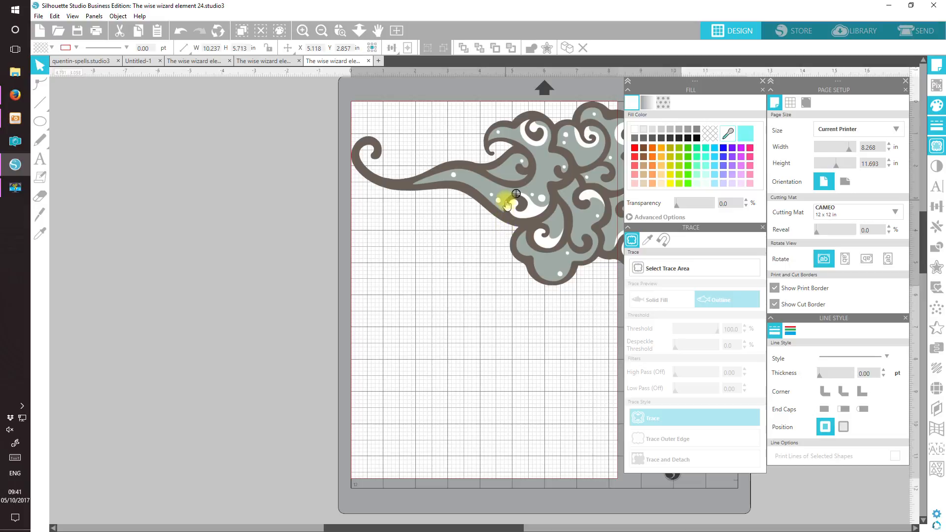
pyautogui.moveTo(554, 211); pyautogui.dragTo(444, 337)
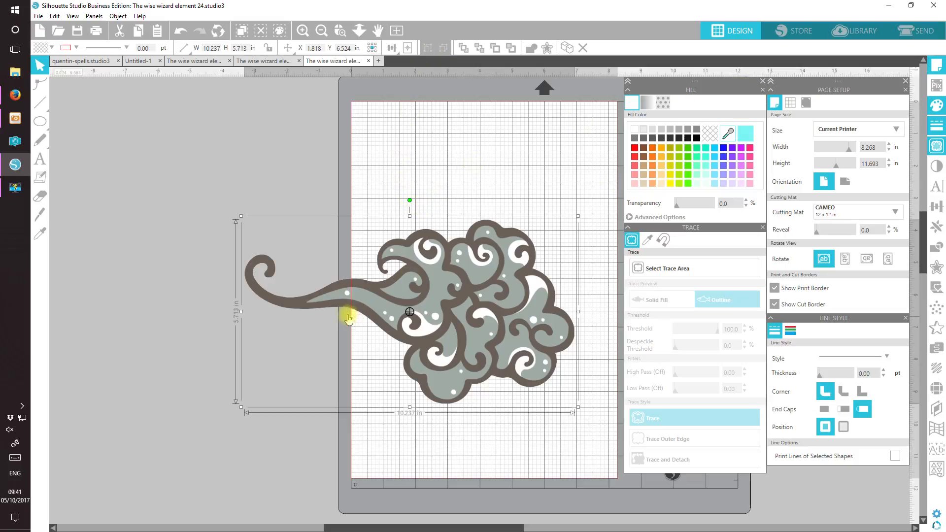
pyautogui.moveTo(408, 200); pyautogui.dragTo(333, 314)
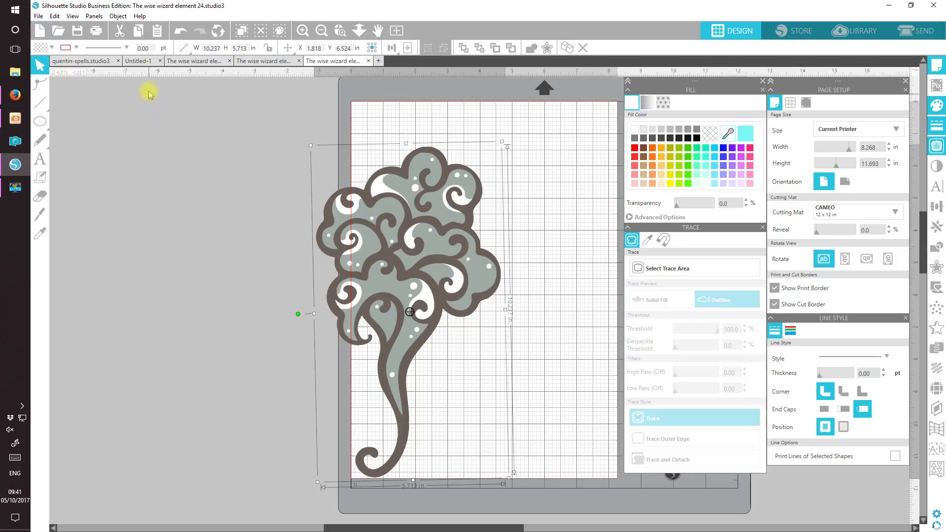
# Paste a copy of the rotated smoke cloud into Untitled-1.
pyautogui.click(140, 30)
pyautogui.click(133, 61)
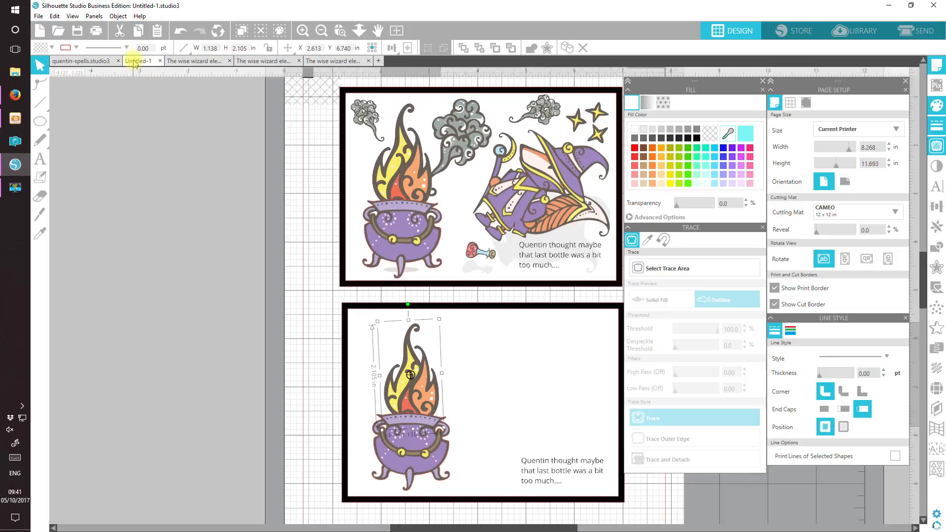
pyautogui.click(162, 35)
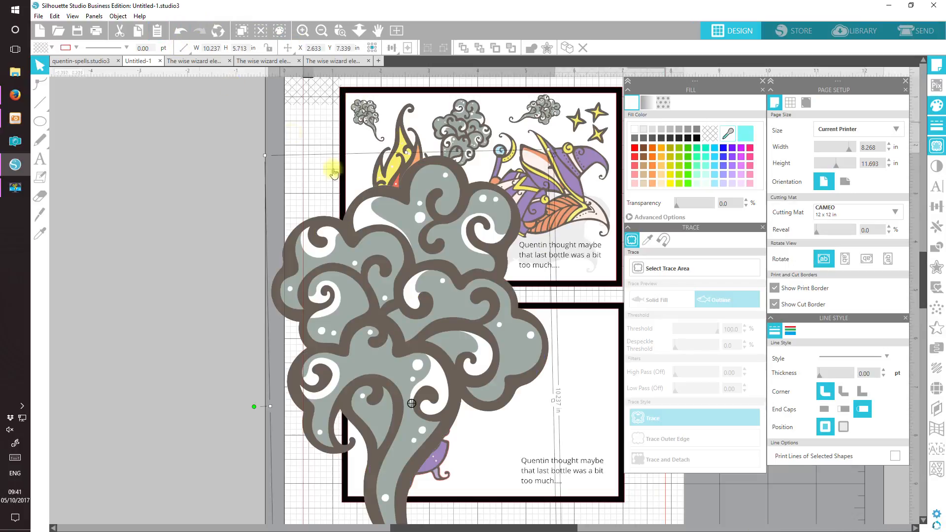
# Scale the pasted smoke cloud to about 3.28 by 1.83 in and move it to the right of the flame.
pyautogui.moveTo(422, 283); pyautogui.dragTo(410, 206)
pyautogui.moveTo(409, 204); pyautogui.dragTo(418, 237)
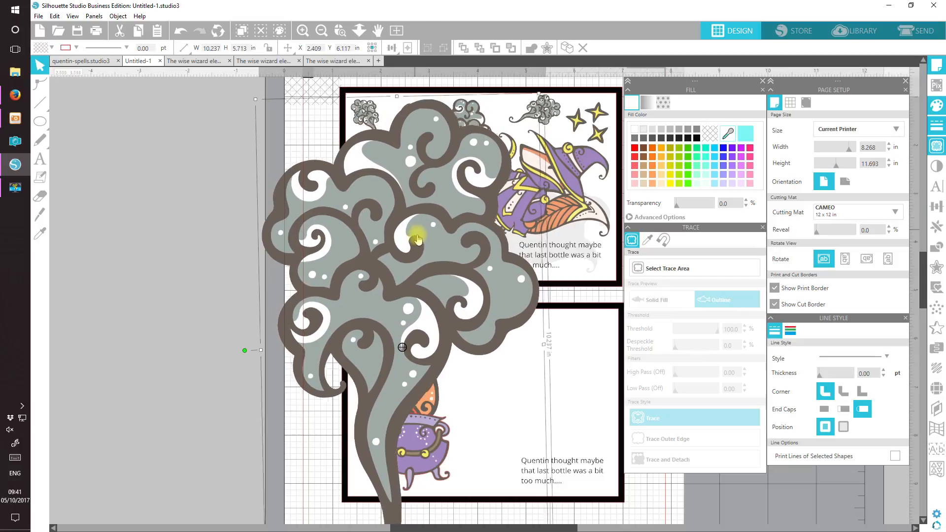
pyautogui.moveTo(258, 104); pyautogui.dragTo(398, 388)
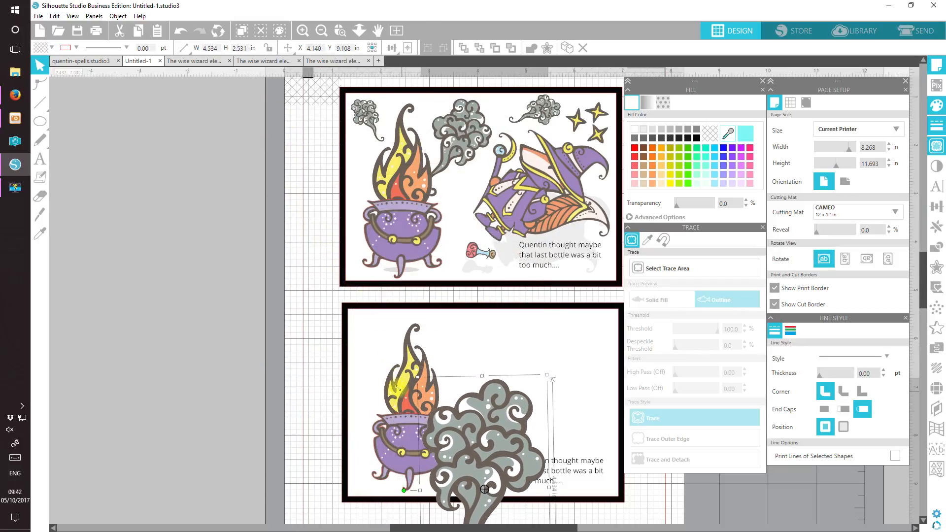
pyautogui.moveTo(465, 432); pyautogui.dragTo(421, 311)
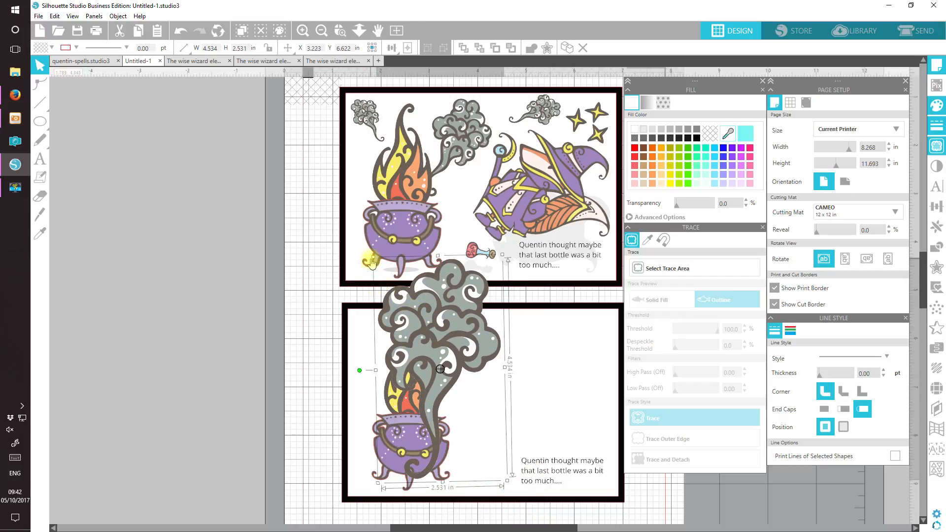
pyautogui.moveTo(373, 257); pyautogui.dragTo(406, 317)
pyautogui.moveTo(445, 371); pyautogui.dragTo(483, 324)
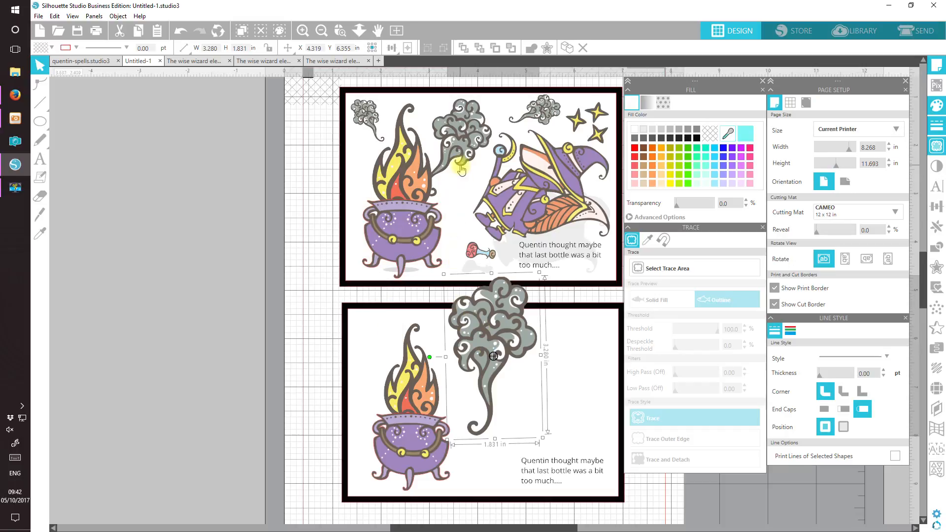
# Mirror the smoke cloud horizontally so it leans the opposite way.
pyautogui.click(117, 16)
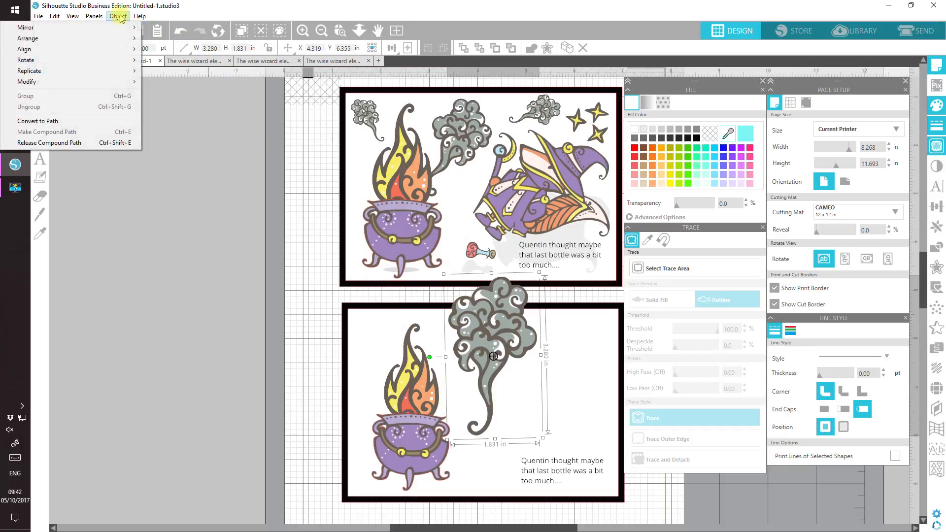
pyautogui.moveTo(122, 29)
pyautogui.click(163, 28)
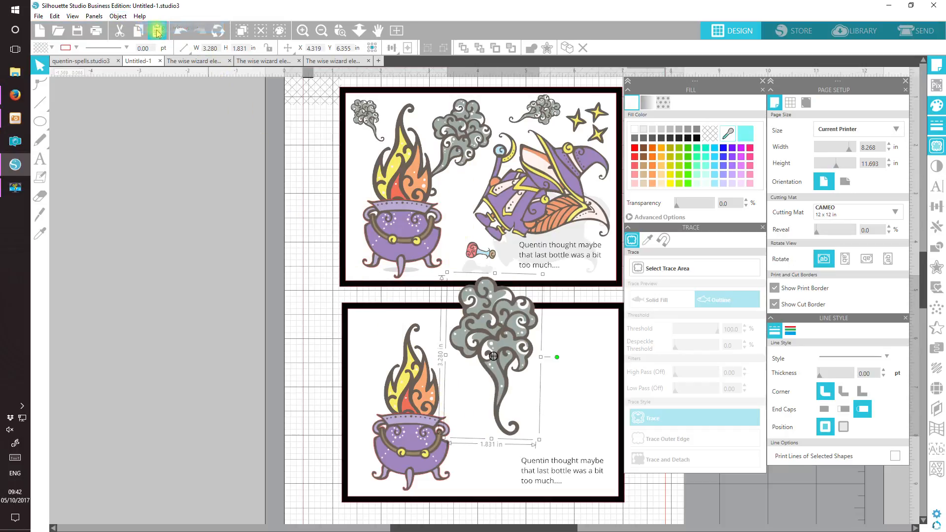
# Tilt the smoke cloud clockwise, shrink it to about 2.33 by 1.30 in, and place it rising from the flame's right side.
pyautogui.moveTo(508, 348); pyautogui.dragTo(481, 414)
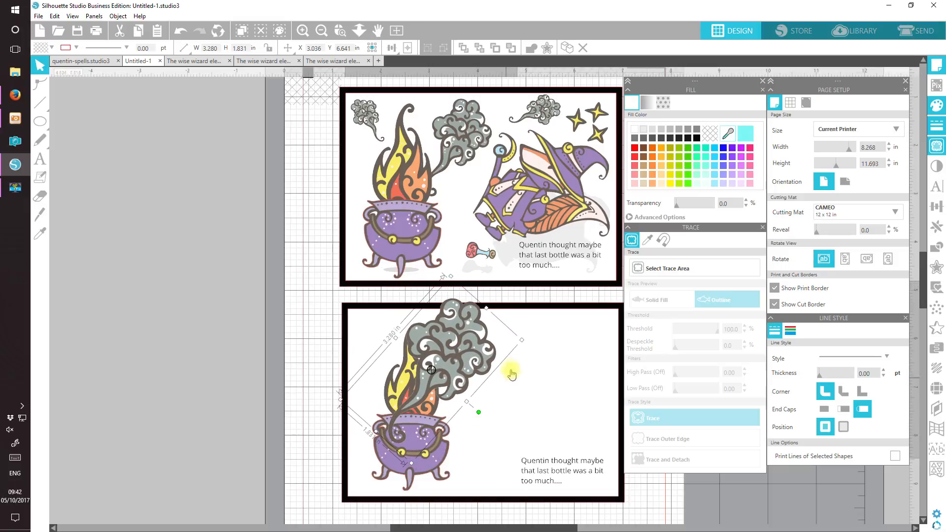
pyautogui.moveTo(521, 341); pyautogui.dragTo(478, 374)
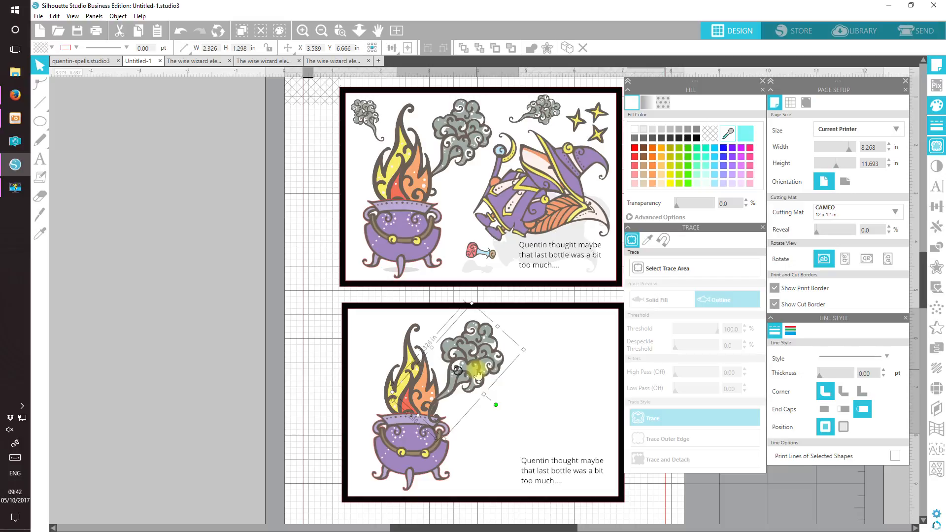
pyautogui.moveTo(478, 374); pyautogui.dragTo(476, 373)
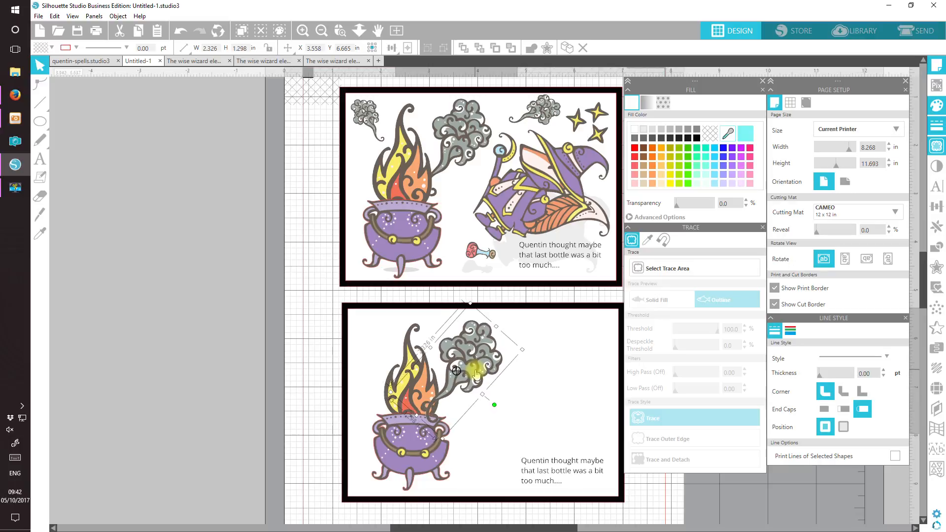
# Nudge the large smoke cloud beside the flame and send it behind the flame.
pyautogui.moveTo(477, 373); pyautogui.dragTo(477, 374)
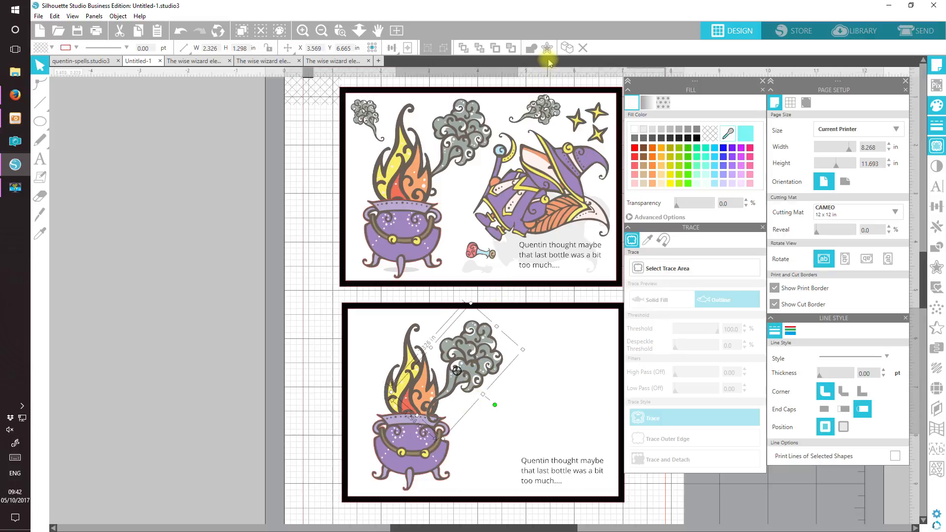
pyautogui.click(511, 49)
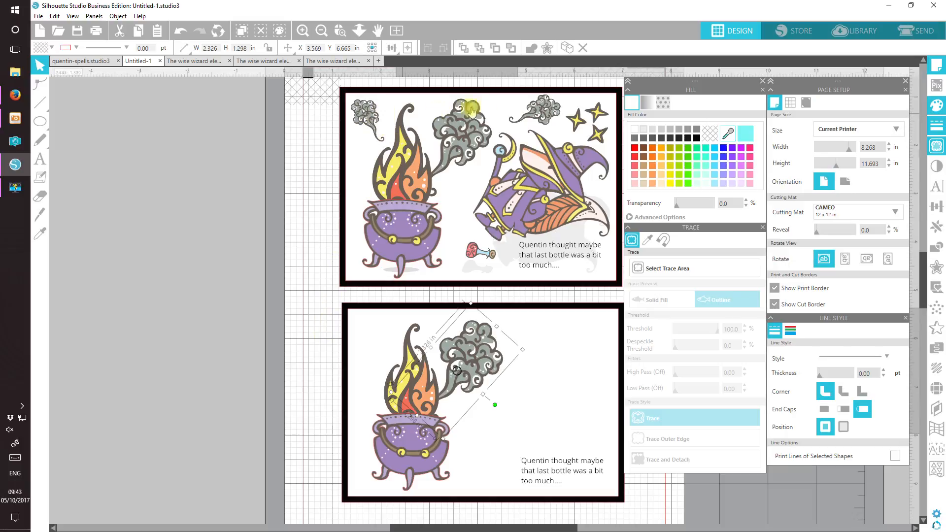
# Duplicate the smoke cloud, tilt the copy to lean left, shrink it to about 1.18 by 0.66 in, and place it in the card's upper-left corner.
pyautogui.click(568, 48)
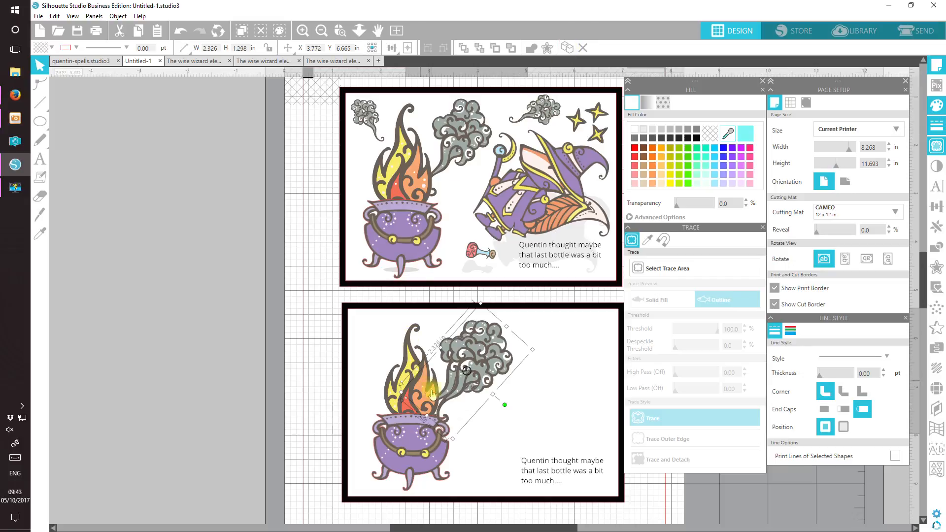
pyautogui.moveTo(443, 343); pyautogui.dragTo(347, 322)
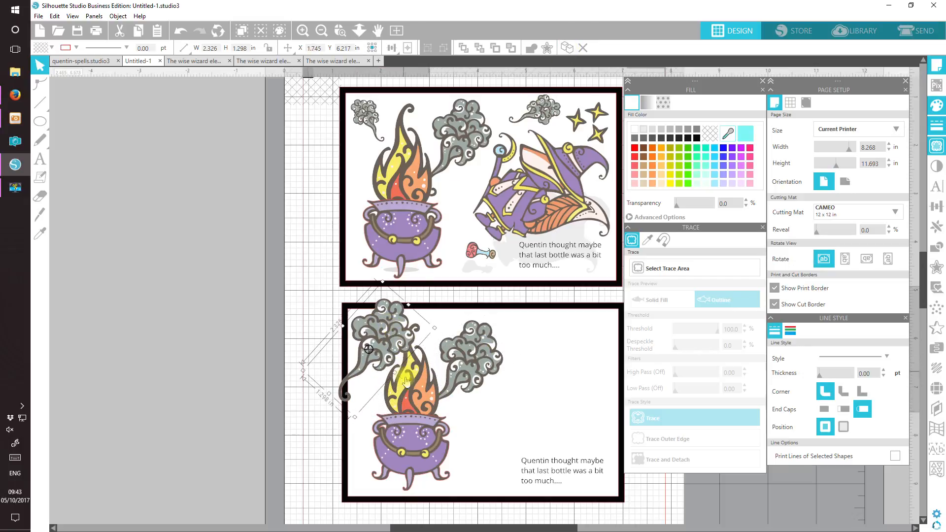
pyautogui.moveTo(408, 384); pyautogui.dragTo(400, 325)
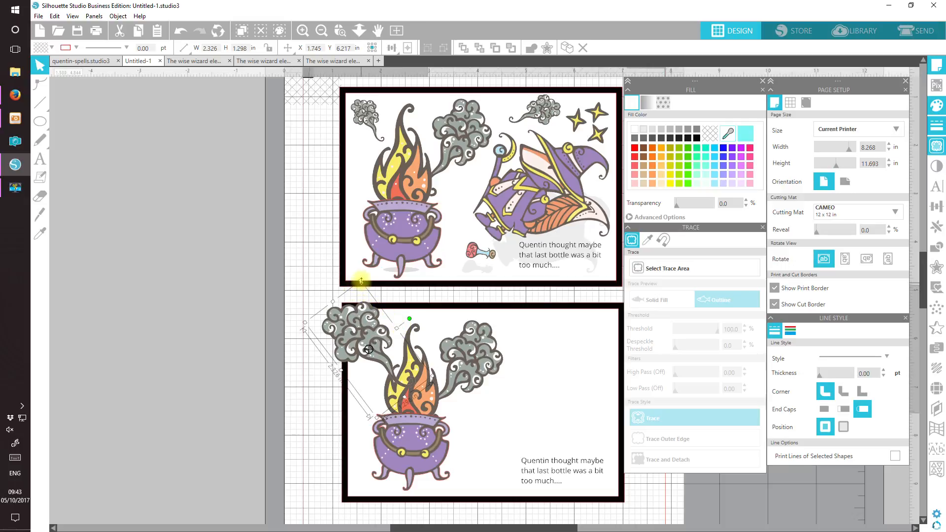
pyautogui.moveTo(361, 280); pyautogui.dragTo(365, 330)
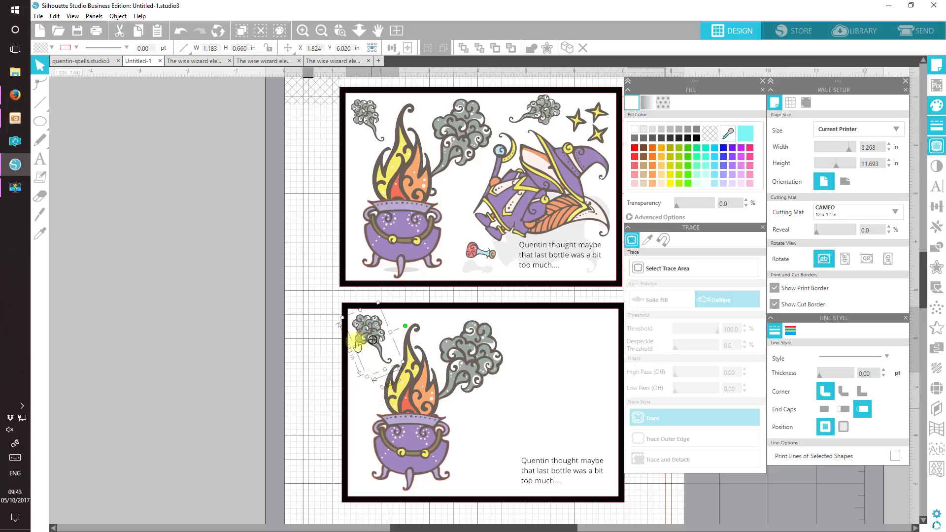
# Duplicate the small smoke cloud, tilt the copy clockwise, and place it near the card's upper edge, beyond the large cloud.
pyautogui.click(567, 47)
pyautogui.moveTo(416, 327); pyautogui.dragTo(401, 373)
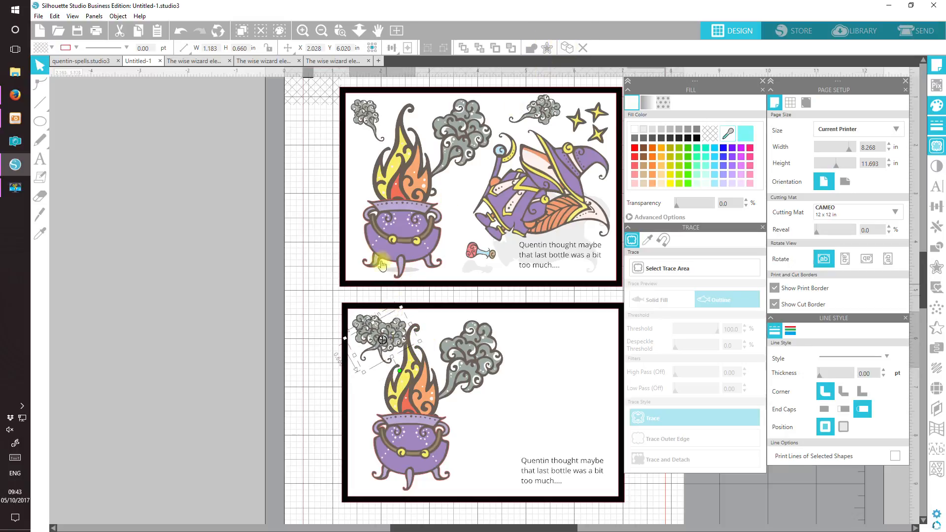
pyautogui.moveTo(415, 340); pyautogui.dragTo(563, 335)
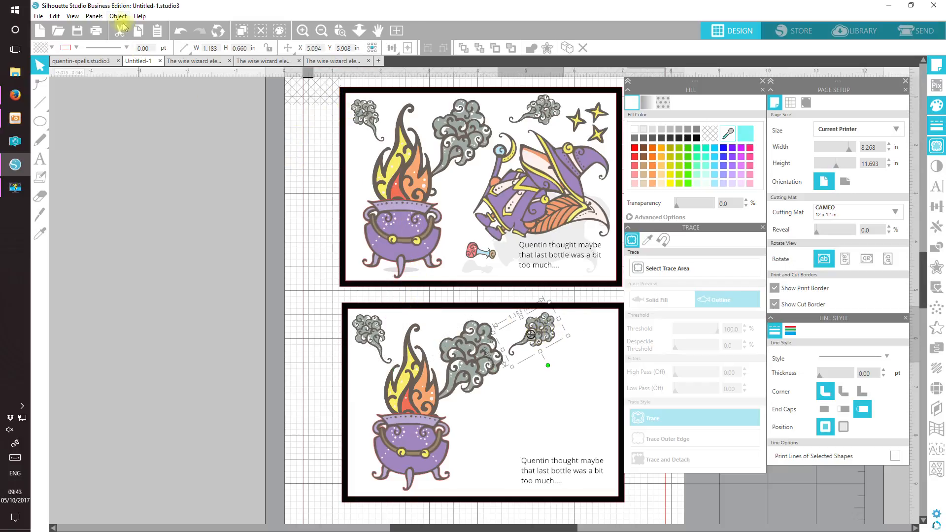
# Try flipping the small right-hand smoke cloud horizontally.
pyautogui.click(123, 18)
pyautogui.moveTo(125, 28)
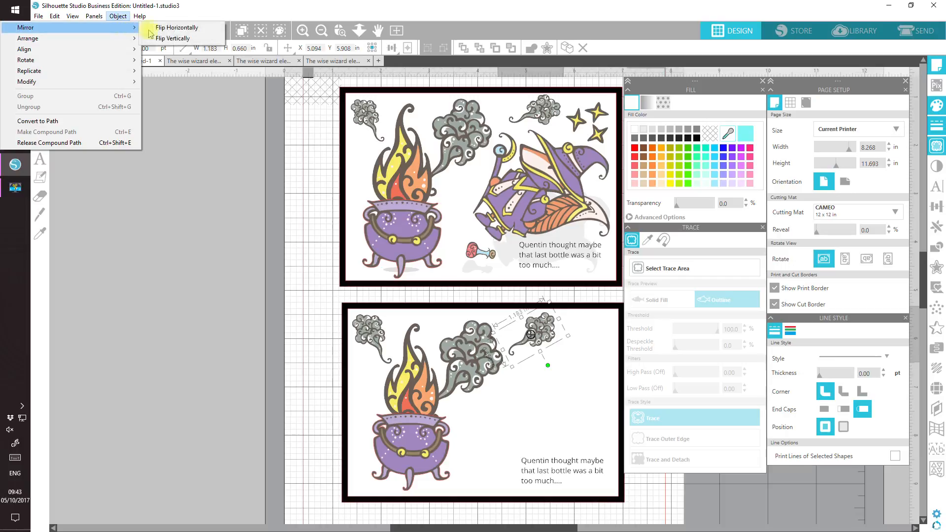
pyautogui.click(173, 28)
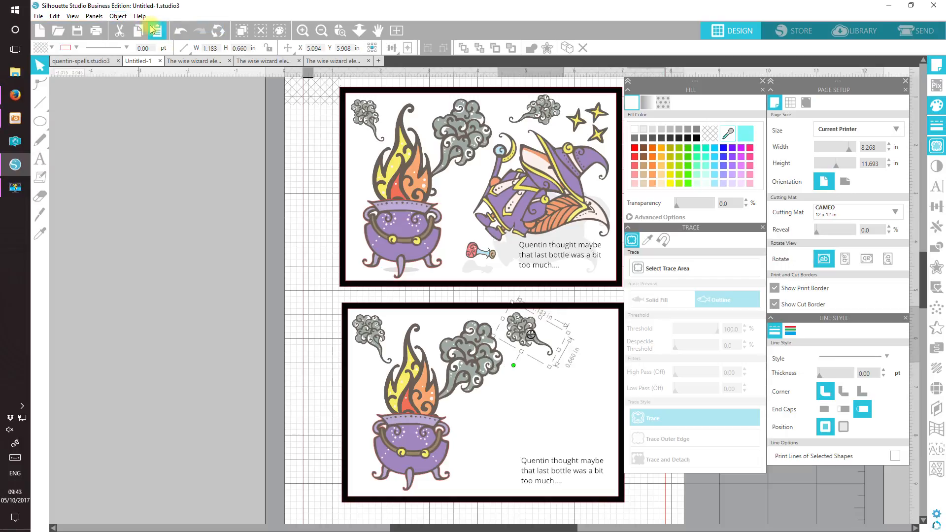
pyautogui.click(181, 33)
# Flip the small right-hand smoke cloud vertically and rotate it so its tail points toward the lower left.
pyautogui.click(119, 16)
pyautogui.moveTo(123, 30)
pyautogui.click(172, 39)
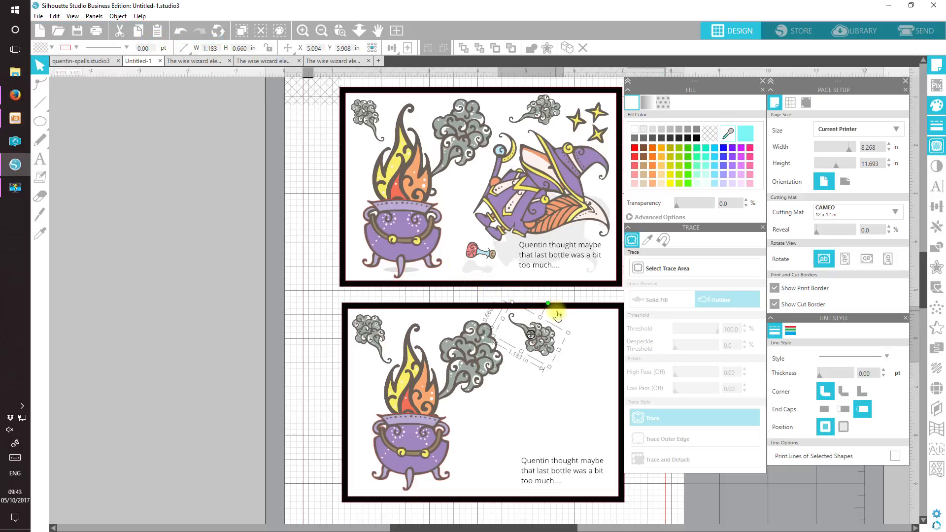
pyautogui.moveTo(548, 304); pyautogui.dragTo(519, 321)
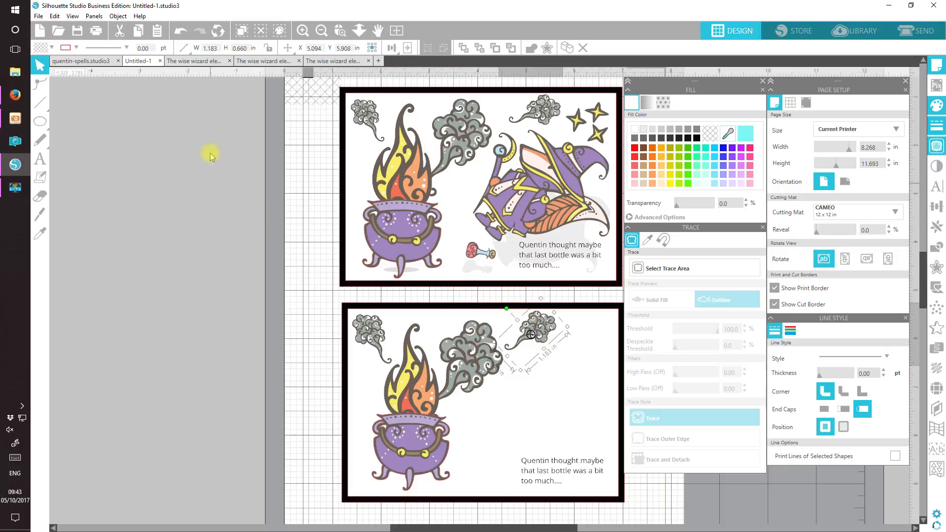
# Close the wise wizard element 02, 24 and 23 documents without saving their changes.
pyautogui.click(229, 61)
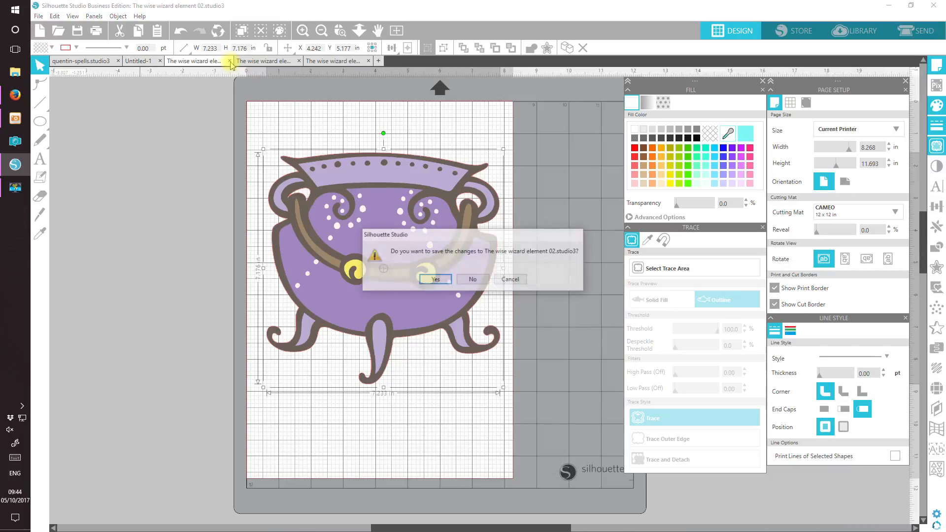
pyautogui.click(463, 280)
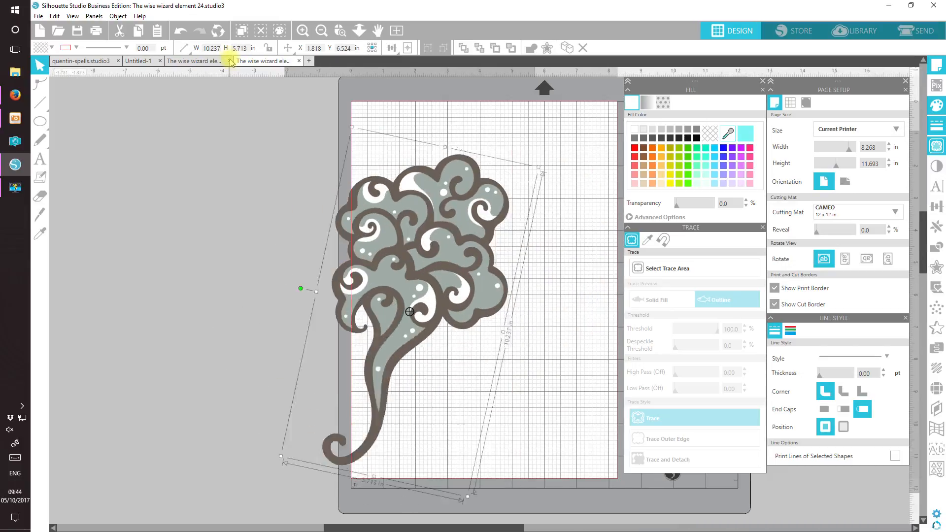
pyautogui.click(299, 61)
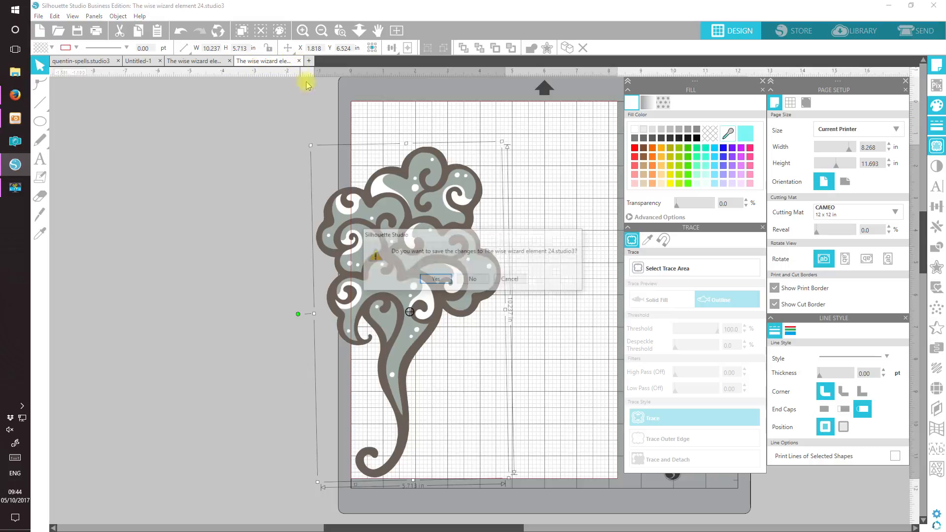
pyautogui.click(472, 280)
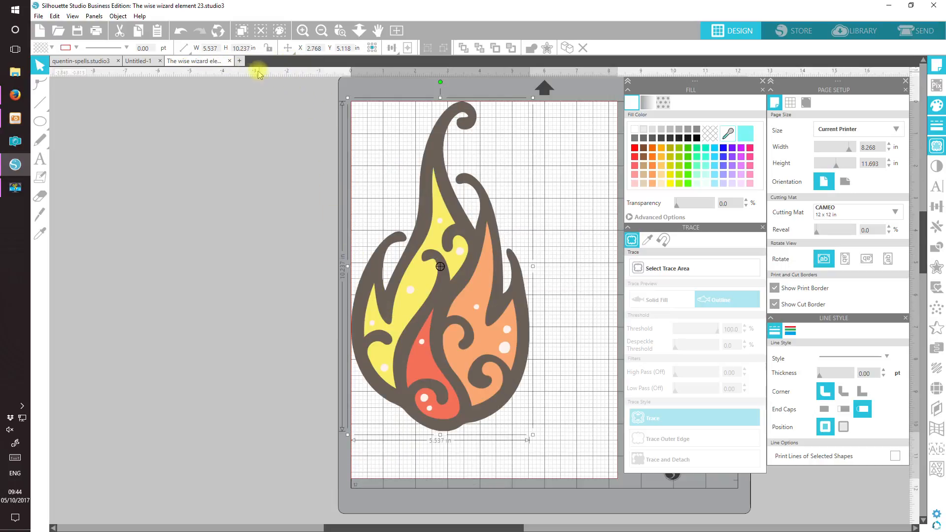
pyautogui.click(230, 61)
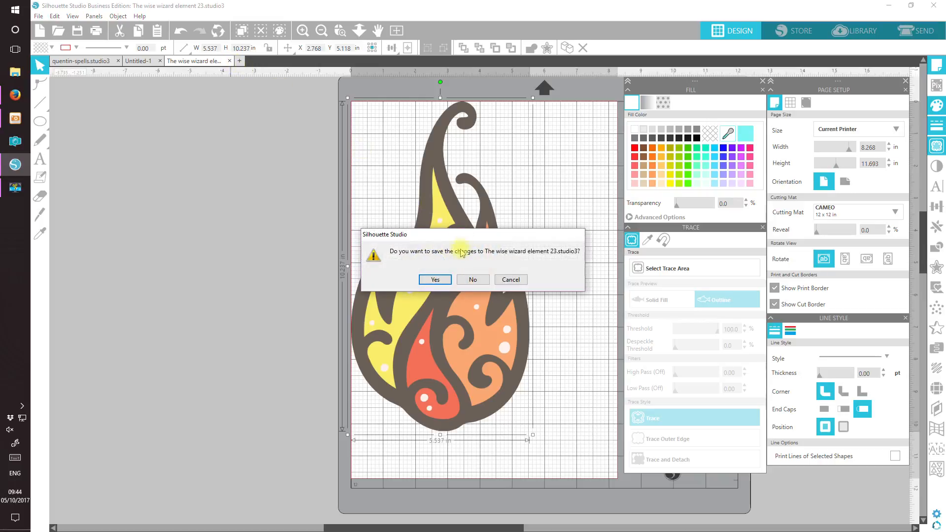
pyautogui.click(472, 280)
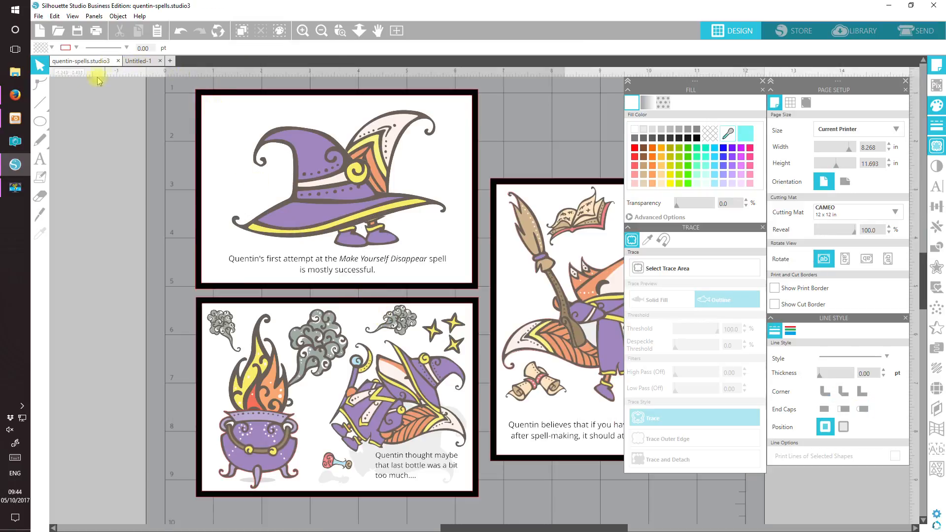
# Open The wise wizard pose 01.png from the PNG Format folder of The Wise Wizard Poses.
pyautogui.click(138, 61)
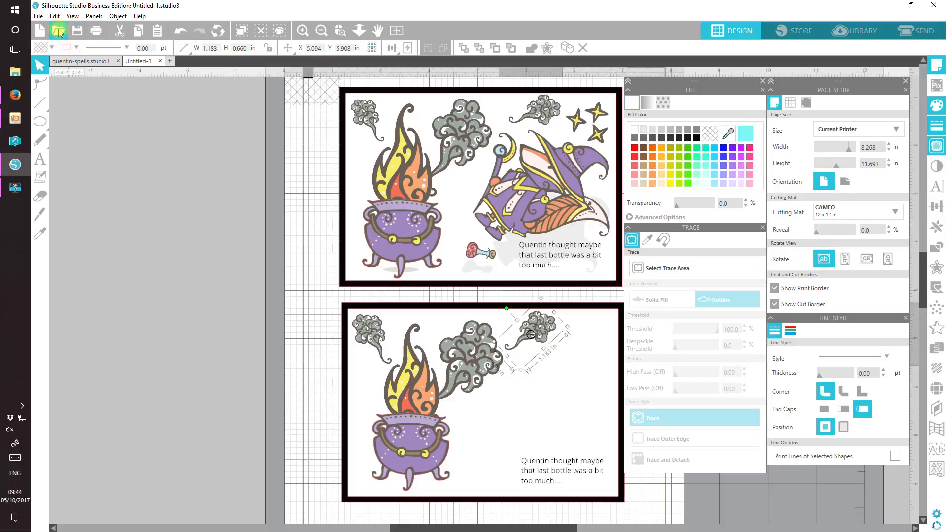
pyautogui.click(58, 31)
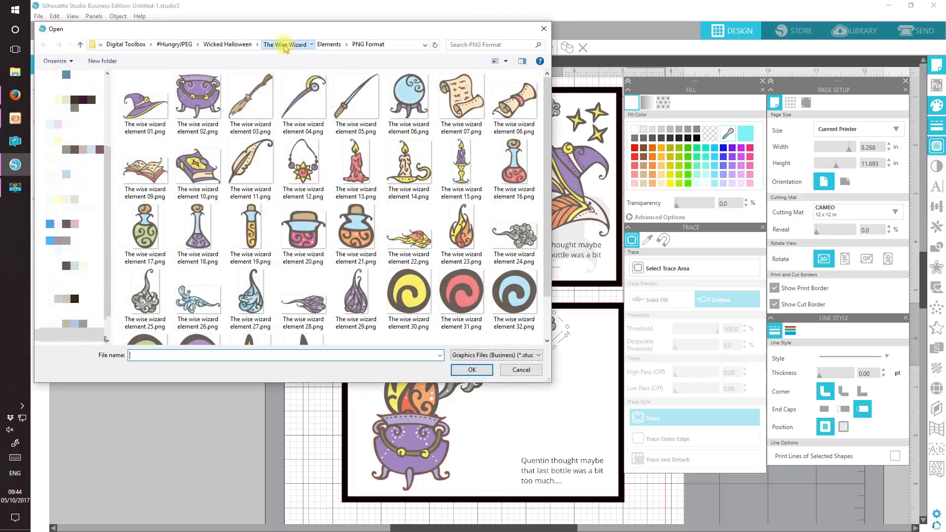
pyautogui.click(285, 44)
pyautogui.doubleClick(297, 125)
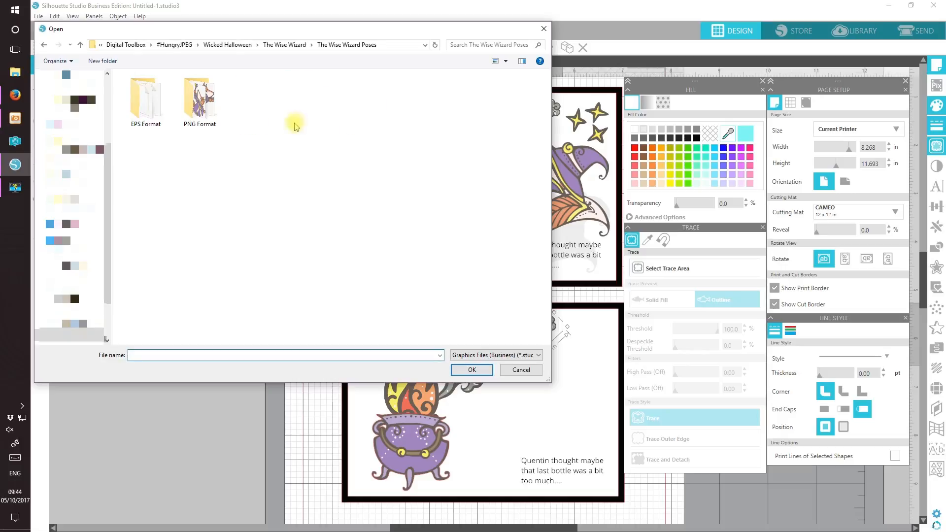
pyautogui.doubleClick(200, 103)
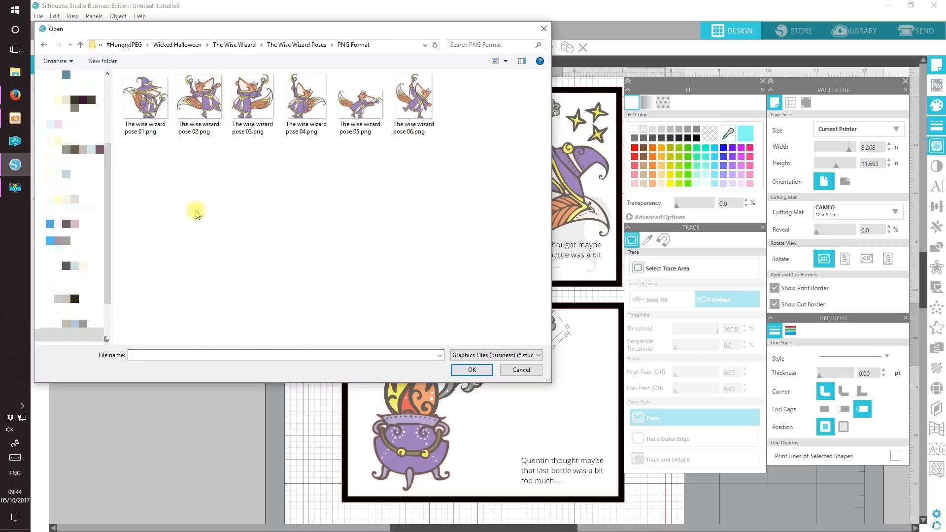
pyautogui.click(146, 100)
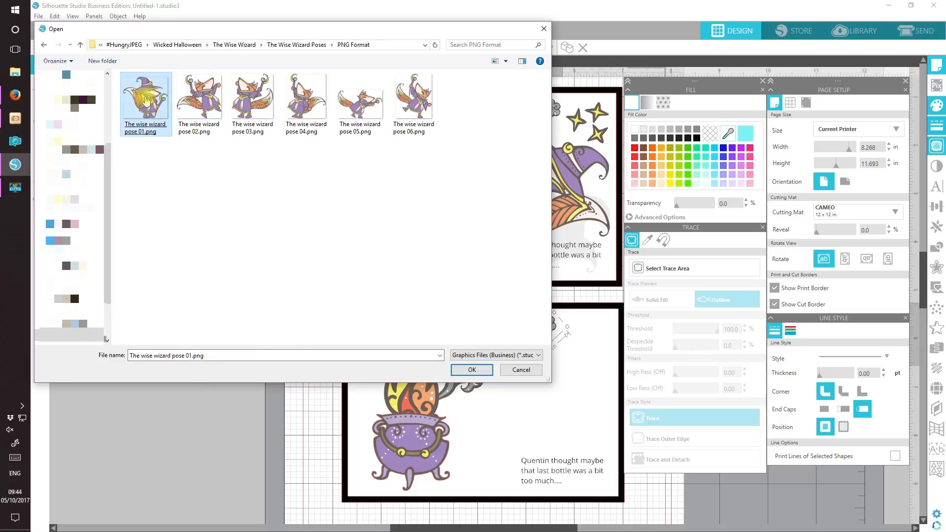
pyautogui.doubleClick(146, 100)
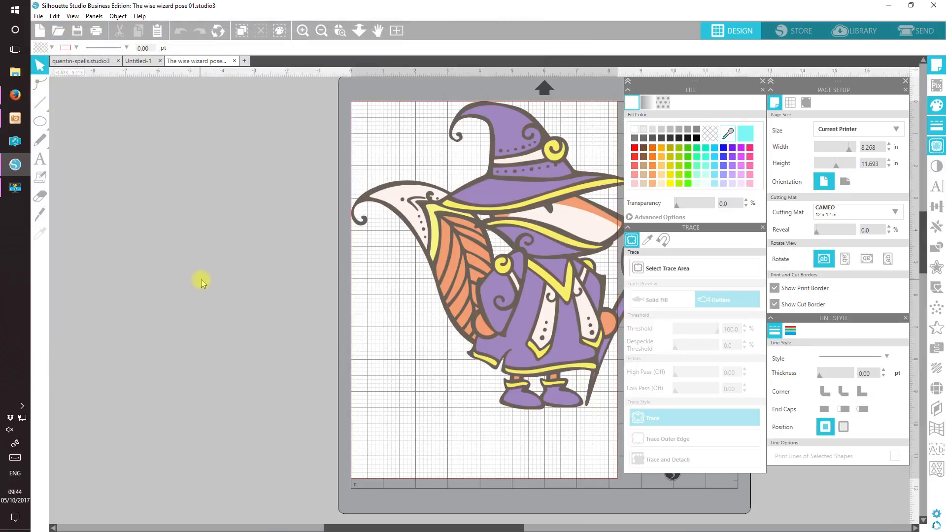
# Shrink the wizard image to about 7.13 by 6.66 in and move it fully onto the page.
pyautogui.click(480, 284)
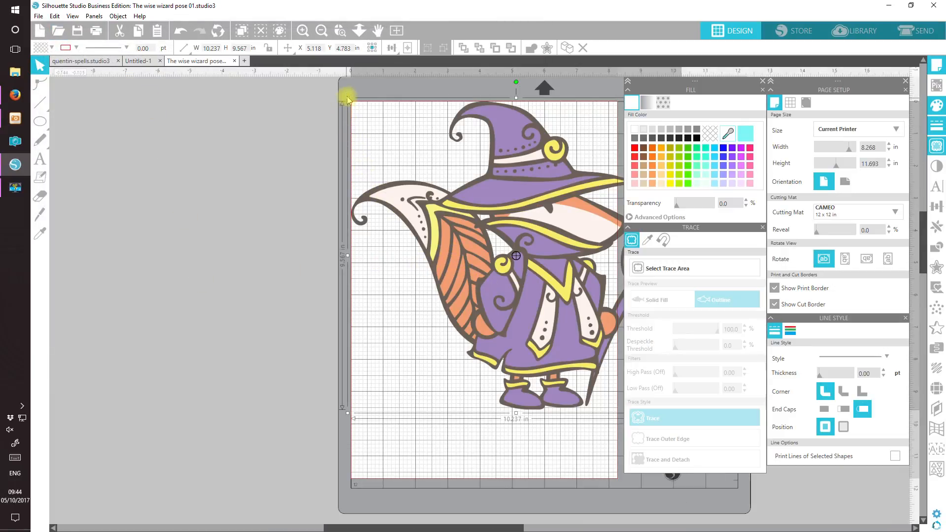
pyautogui.moveTo(347, 97); pyautogui.dragTo(447, 191)
pyautogui.moveTo(551, 305); pyautogui.dragTo(467, 268)
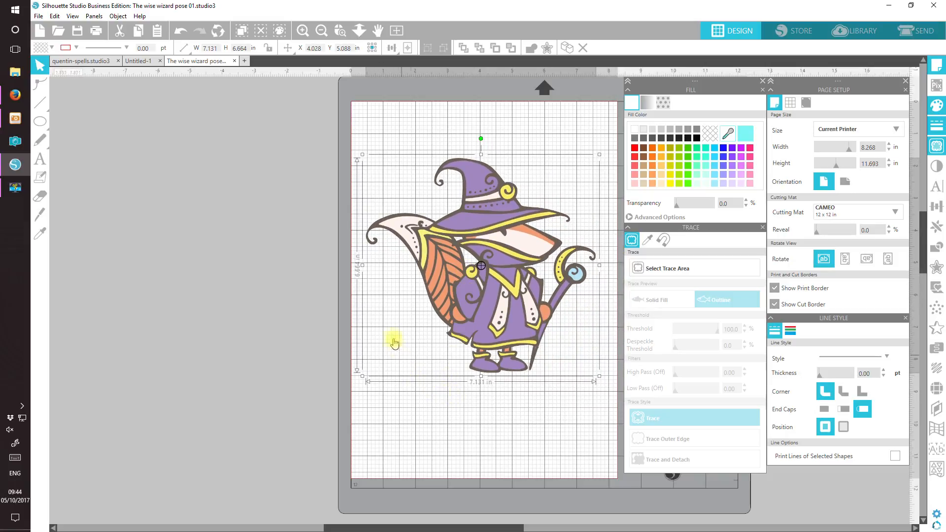
# Flip the wizard image horizontally so it faces the opposite way.
pyautogui.click(119, 17)
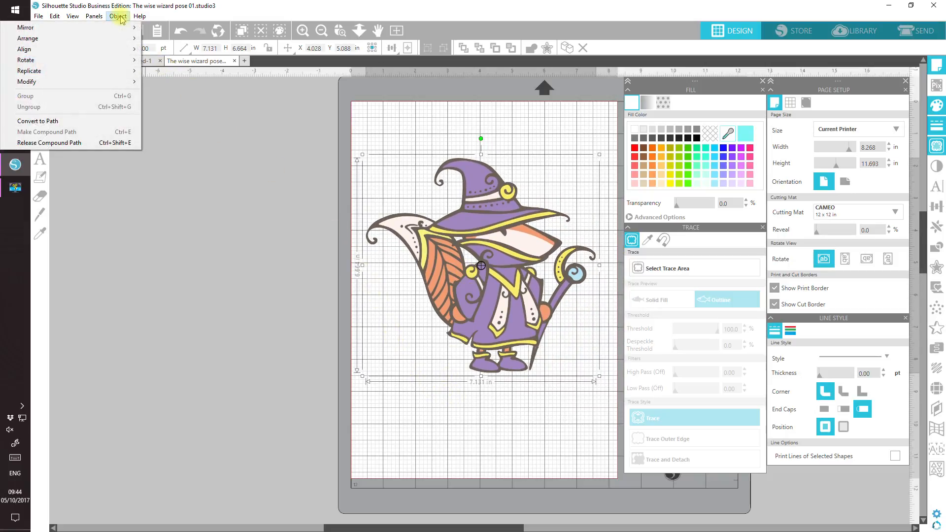
pyautogui.moveTo(123, 30)
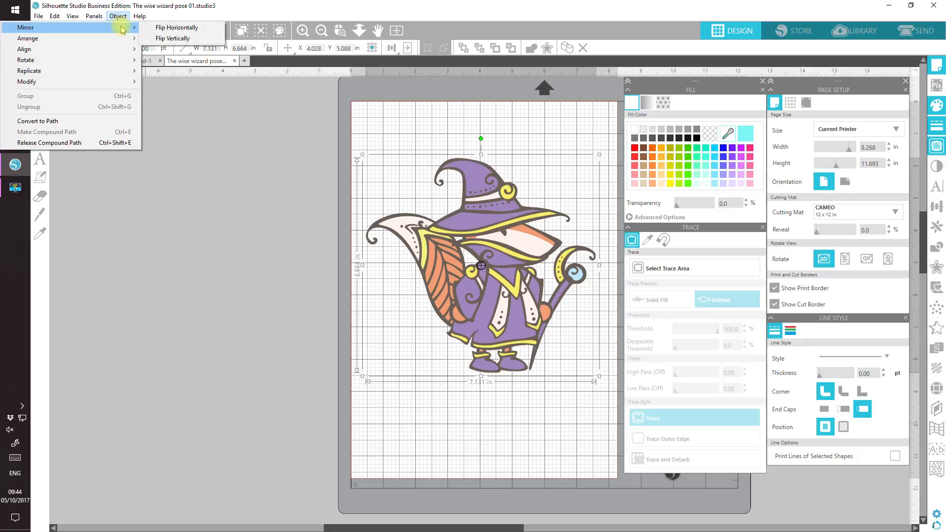
pyautogui.click(162, 28)
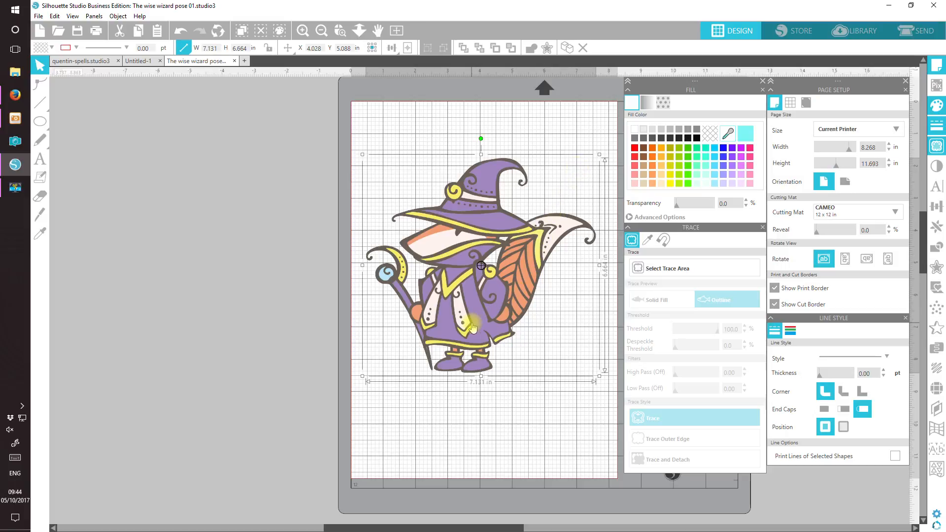
# Trace the whole wizard at 100% threshold with the outline preview, and group the traced outline with the image.
pyautogui.click(674, 271)
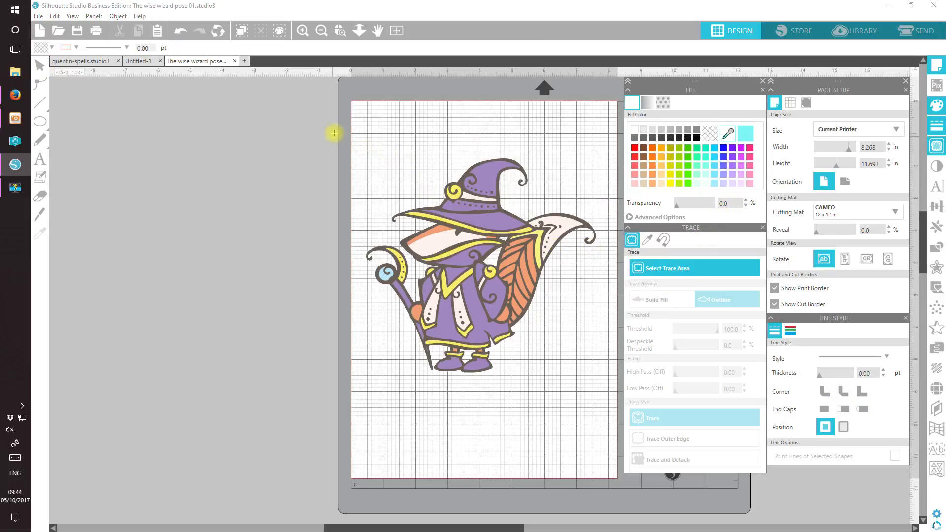
pyautogui.moveTo(340, 124)
pyautogui.mouseDown()
pyautogui.moveTo(545, 310)
pyautogui.moveTo(604, 401)
pyautogui.moveTo(615, 405)
pyautogui.moveTo(618, 393)
pyautogui.mouseUp()
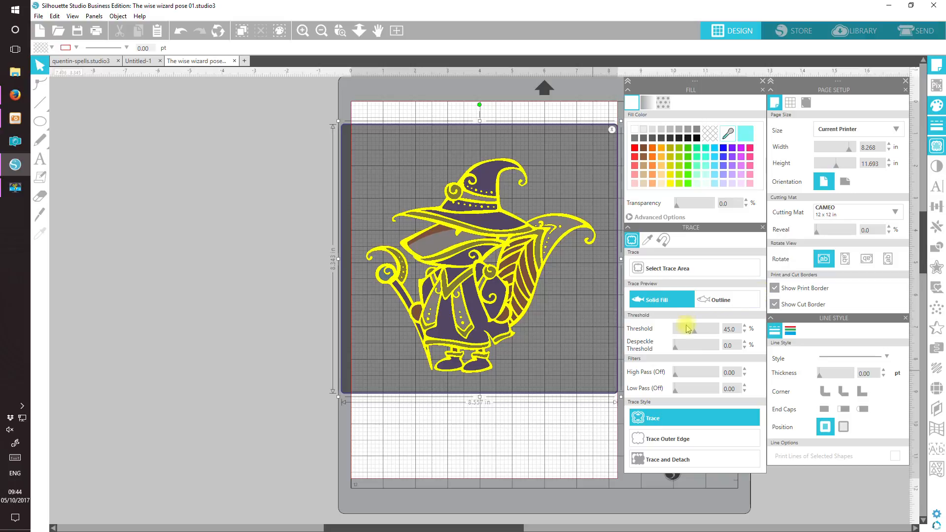
pyautogui.moveTo(696, 334); pyautogui.dragTo(719, 337)
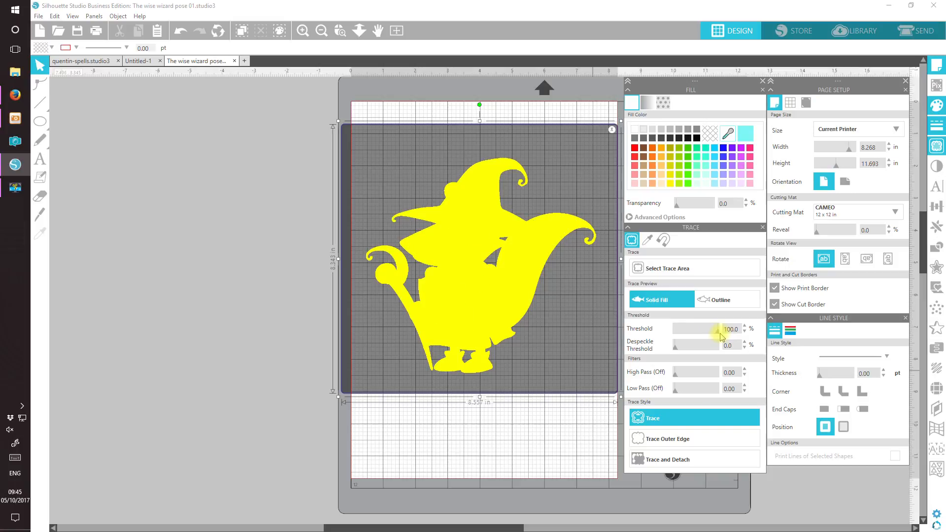
pyautogui.click(716, 298)
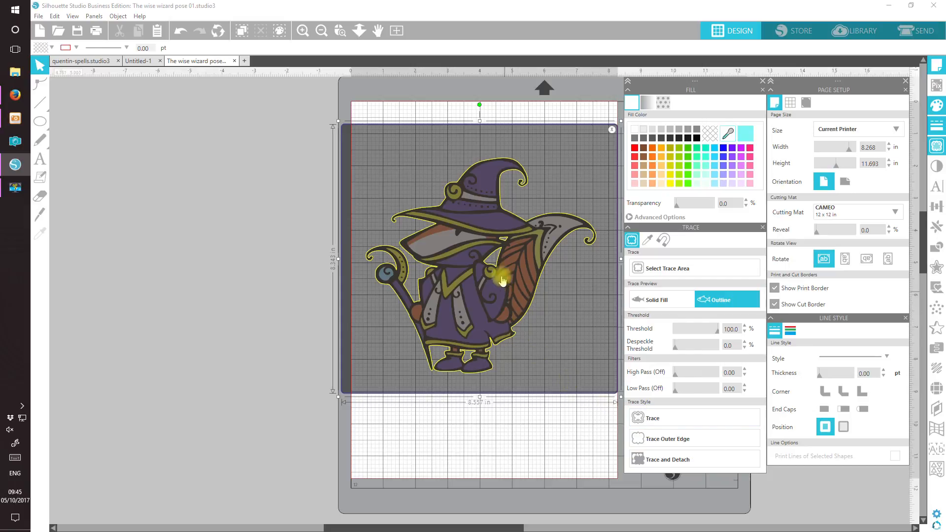
pyautogui.click(649, 419)
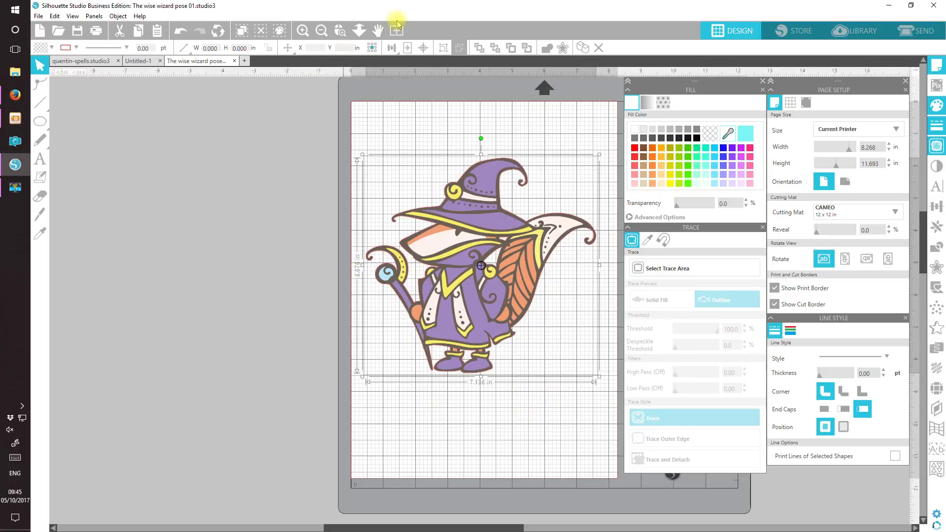
pyautogui.click(445, 48)
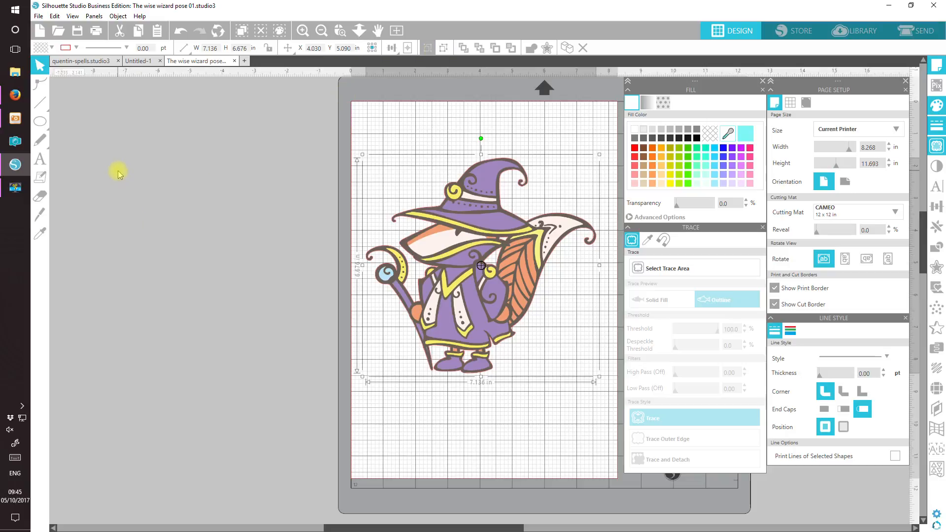
# Paste the traced wizard into the Untitled-1 document and shrink it to about 3.44 by 3.21 in over the lower card.
pyautogui.click(137, 64)
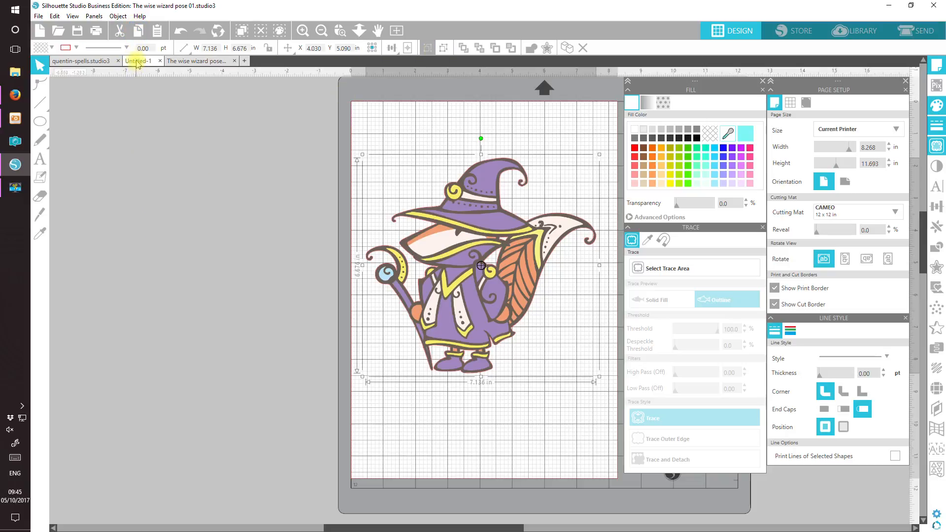
pyautogui.click(158, 36)
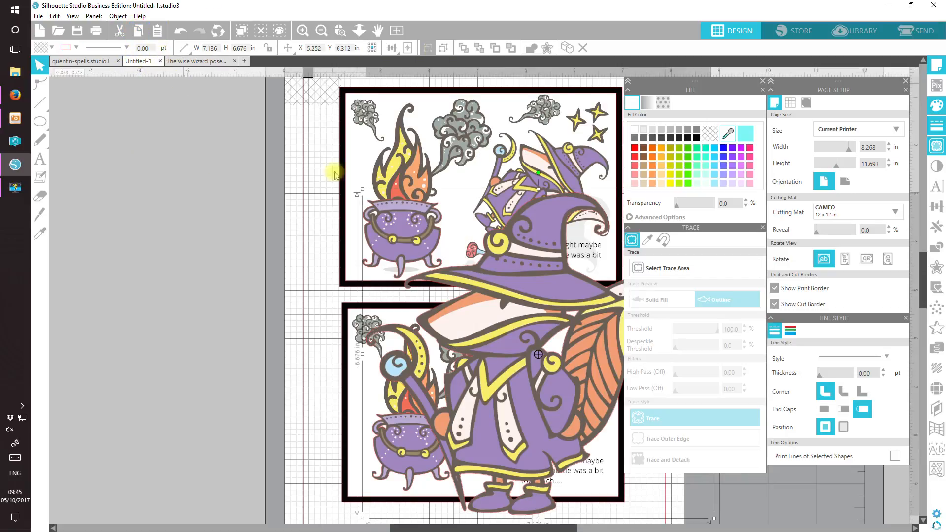
pyautogui.moveTo(532, 428); pyautogui.dragTo(432, 392)
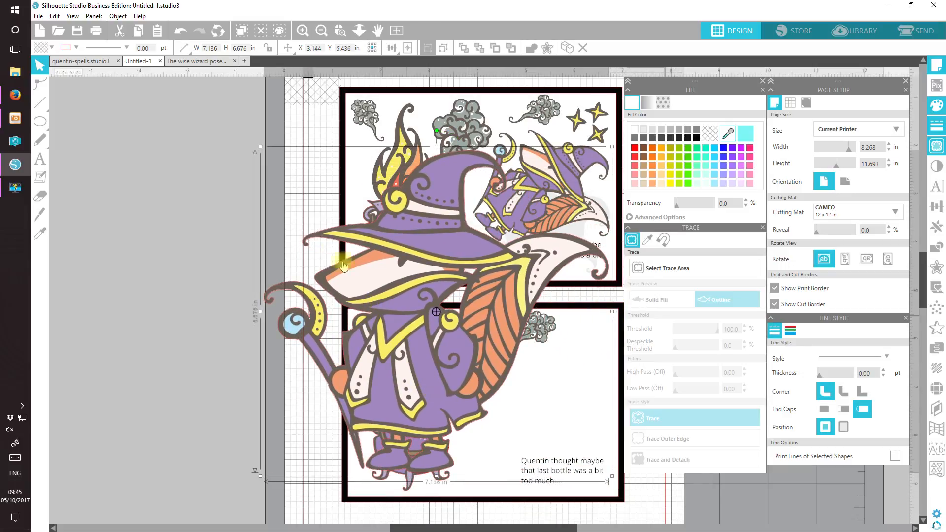
pyautogui.moveTo(258, 148); pyautogui.dragTo(434, 322)
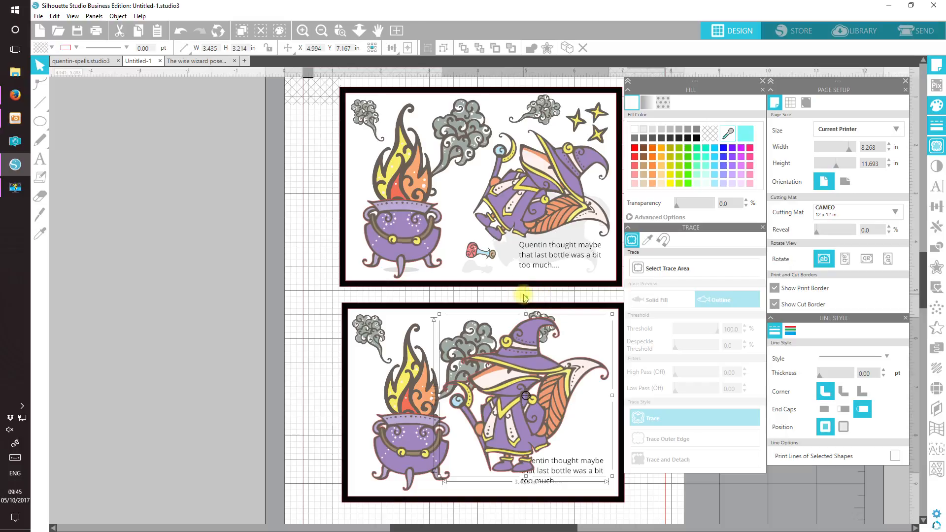
# Tilt the wizard backwards to match the original pose and shrink it to about 2.88 by 2.70 in beside the large smoke.
pyautogui.moveTo(525, 298); pyautogui.dragTo(591, 318)
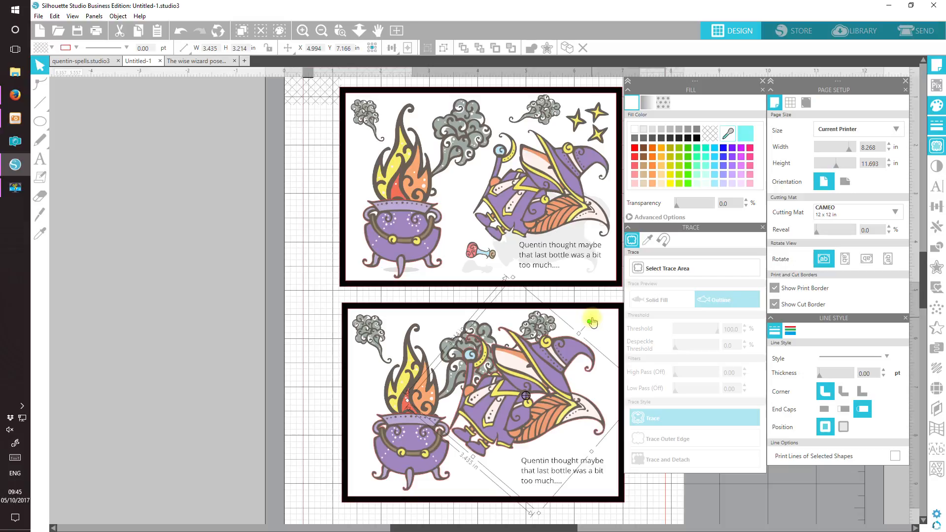
pyautogui.moveTo(498, 420); pyautogui.dragTo(512, 423)
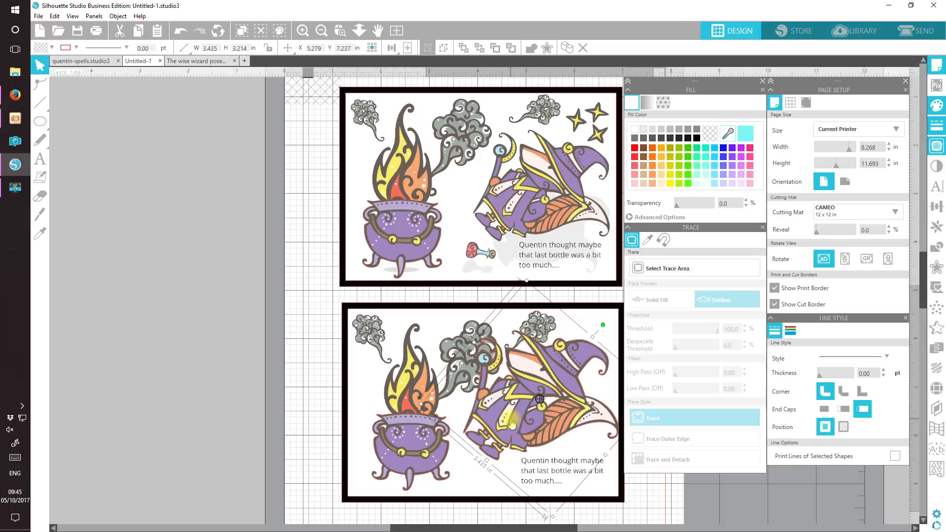
pyautogui.moveTo(512, 423); pyautogui.dragTo(507, 423)
pyautogui.moveTo(522, 283); pyautogui.dragTo(521, 320)
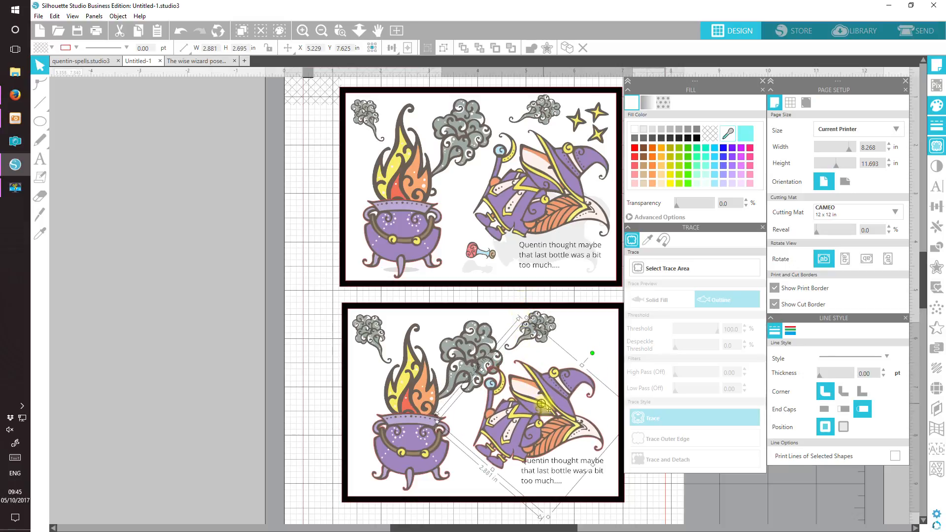
# Fine-tune the tilted wizard's position above the caption and resize it to about 2.93 by 2.74 in.
pyautogui.click(187, 35)
pyautogui.moveTo(580, 432); pyautogui.dragTo(586, 422)
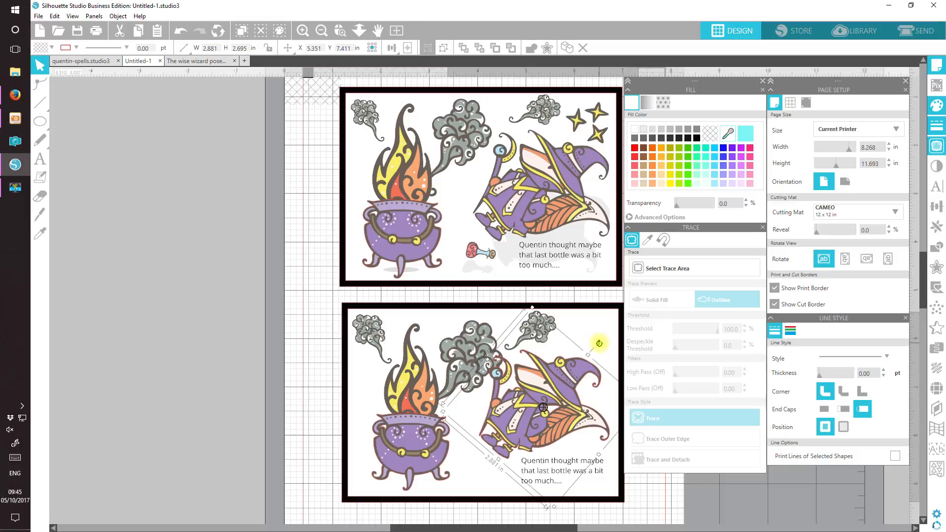
pyautogui.moveTo(599, 343); pyautogui.dragTo(599, 343)
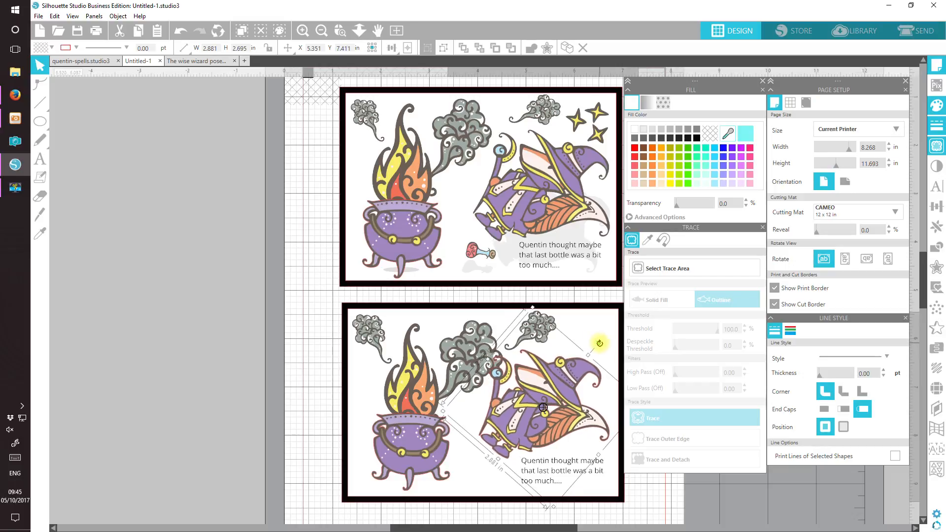
pyautogui.moveTo(572, 391); pyautogui.dragTo(569, 392)
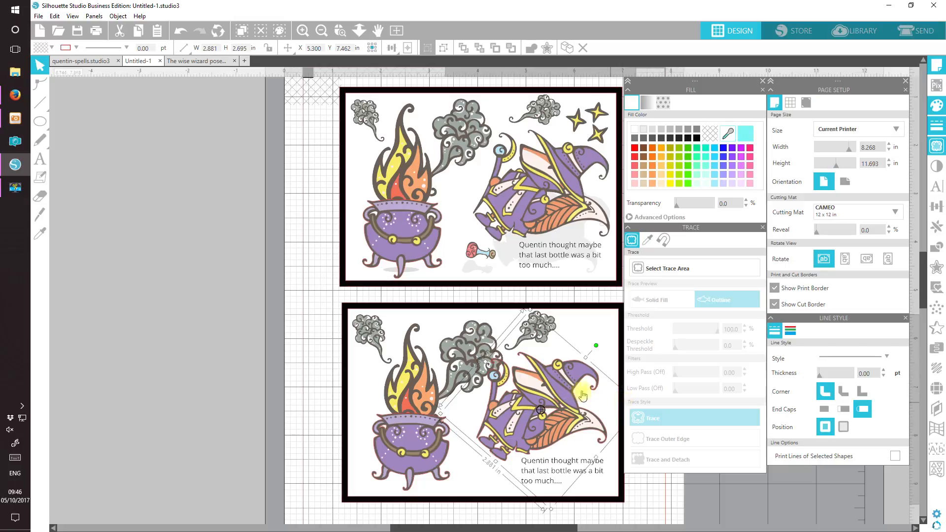
pyautogui.moveTo(552, 510); pyautogui.dragTo(551, 513)
pyautogui.moveTo(533, 410); pyautogui.dragTo(532, 416)
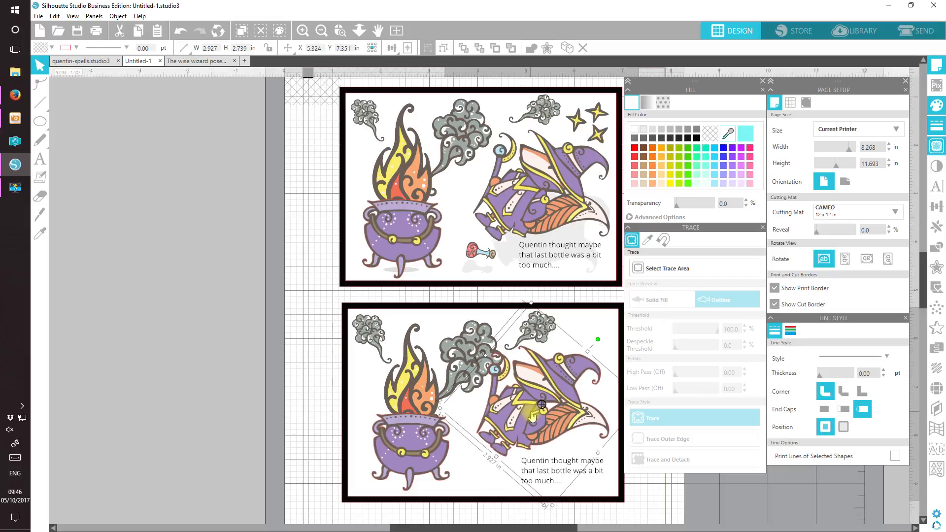
# Shrink the large smoke cloud to about 2.02 by 1.13 in, adjust its tilt, and place it between the flame and the wizard's staff.
pyautogui.click(477, 340)
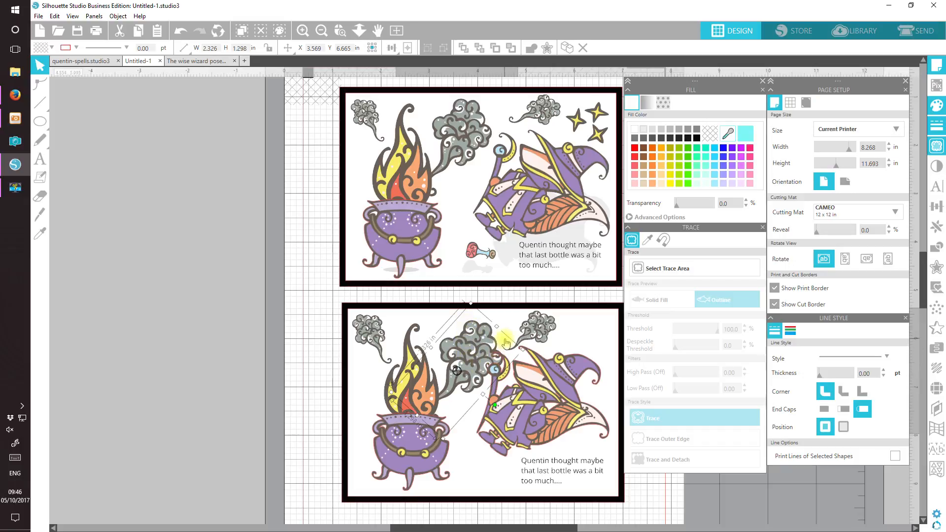
pyautogui.moveTo(495, 405); pyautogui.dragTo(497, 402)
pyautogui.moveTo(470, 357); pyautogui.dragTo(466, 351)
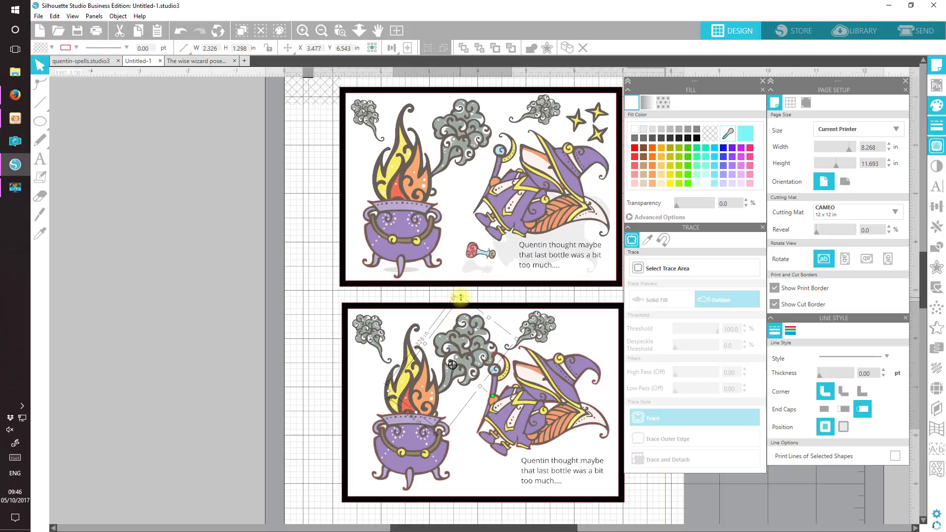
pyautogui.moveTo(462, 297); pyautogui.dragTo(458, 312)
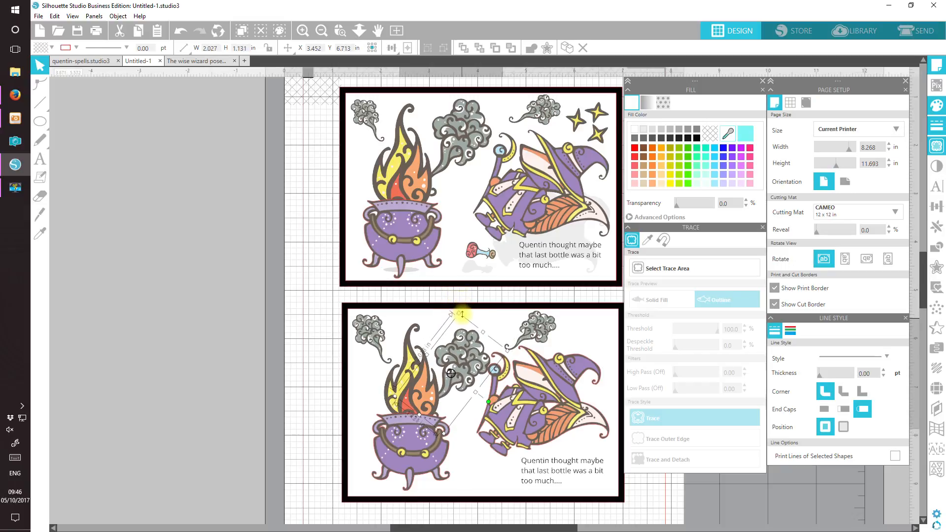
pyautogui.moveTo(476, 365); pyautogui.dragTo(474, 353)
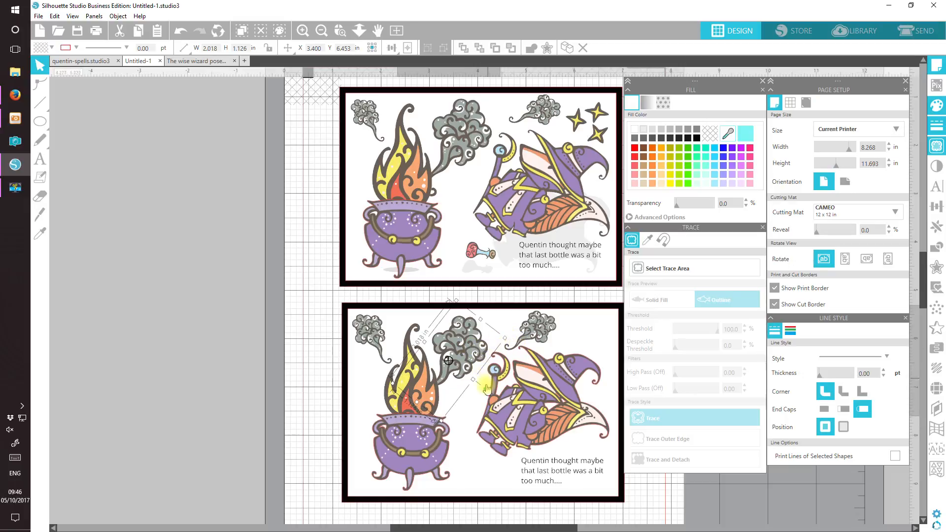
pyautogui.moveTo(486, 389); pyautogui.dragTo(487, 386)
pyautogui.moveTo(466, 356); pyautogui.dragTo(468, 360)
# Shrink the small smoke above the wizard to about 0.99 by 0.55 in, rotate it, and reposition it clear of the wizard.
pyautogui.click(542, 329)
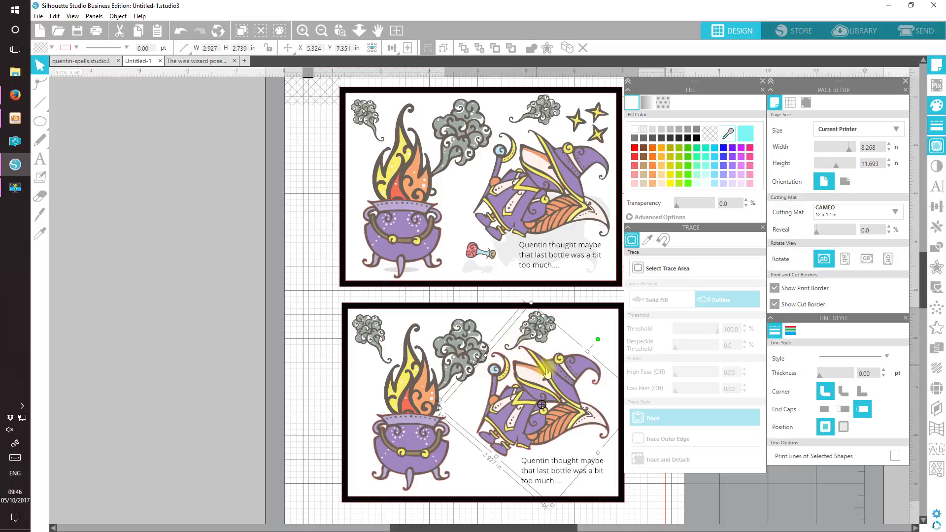
pyautogui.click(554, 322)
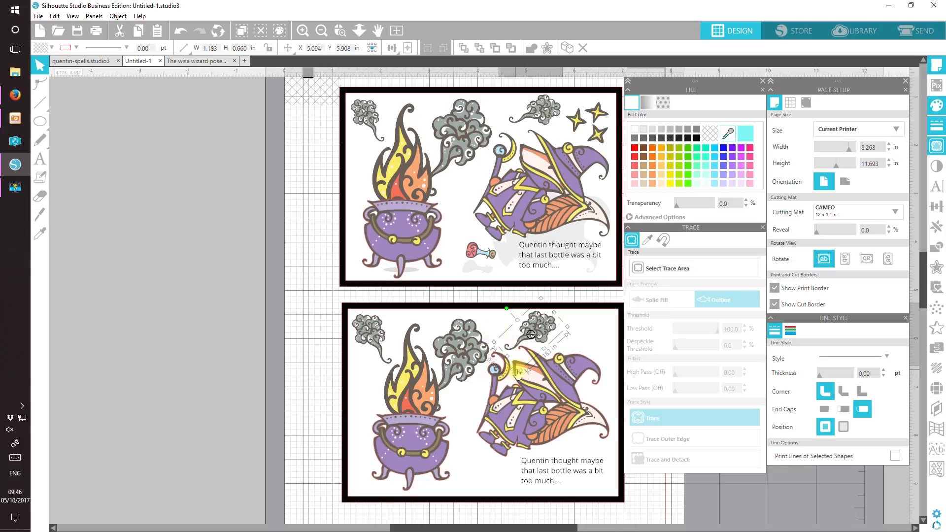
pyautogui.moveTo(521, 369); pyautogui.dragTo(522, 359)
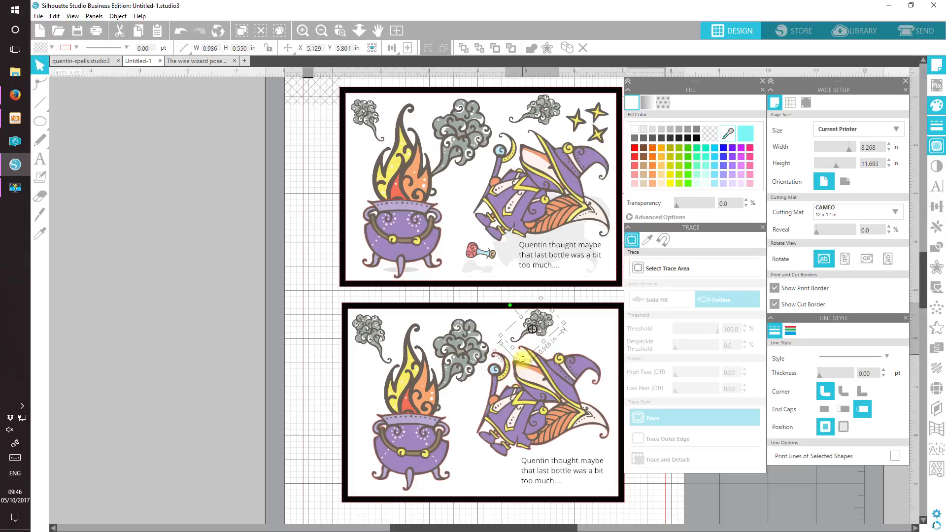
pyautogui.moveTo(549, 325); pyautogui.dragTo(516, 306)
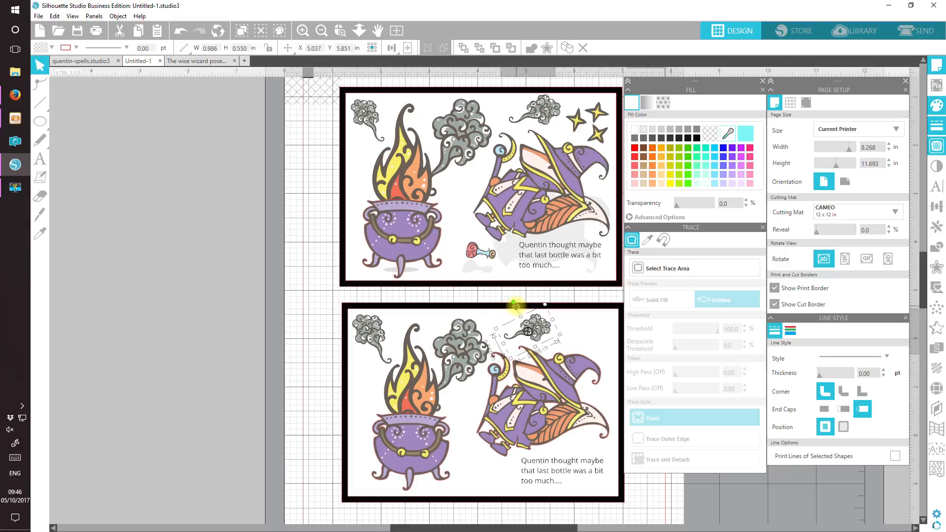
pyautogui.click(548, 331)
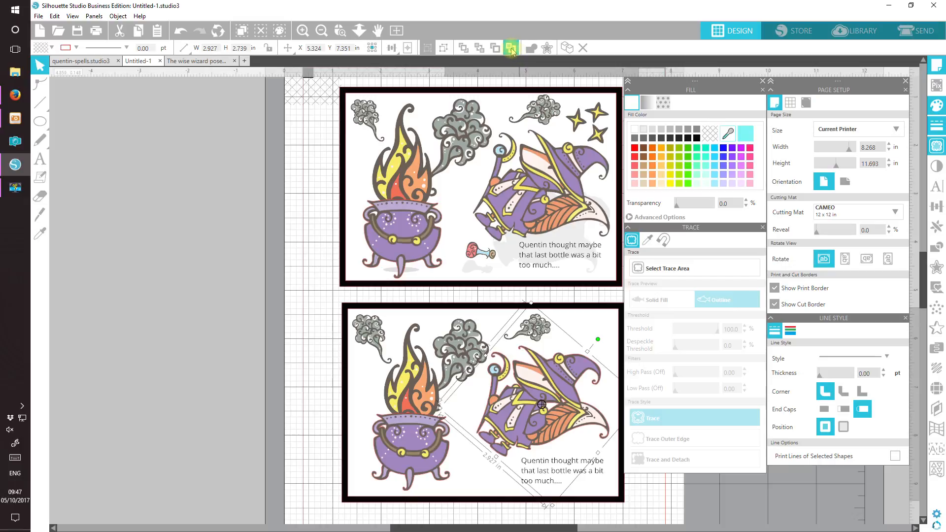
pyautogui.click(284, 376)
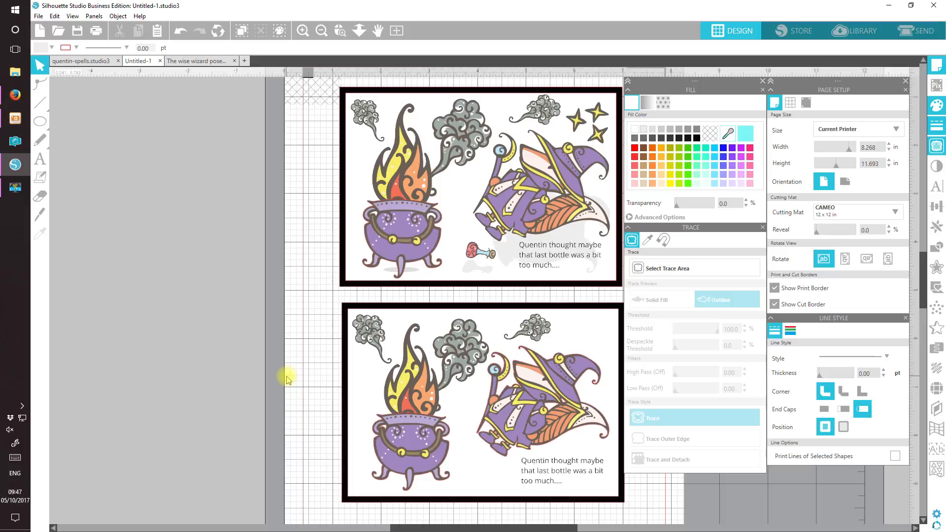
pyautogui.click(535, 324)
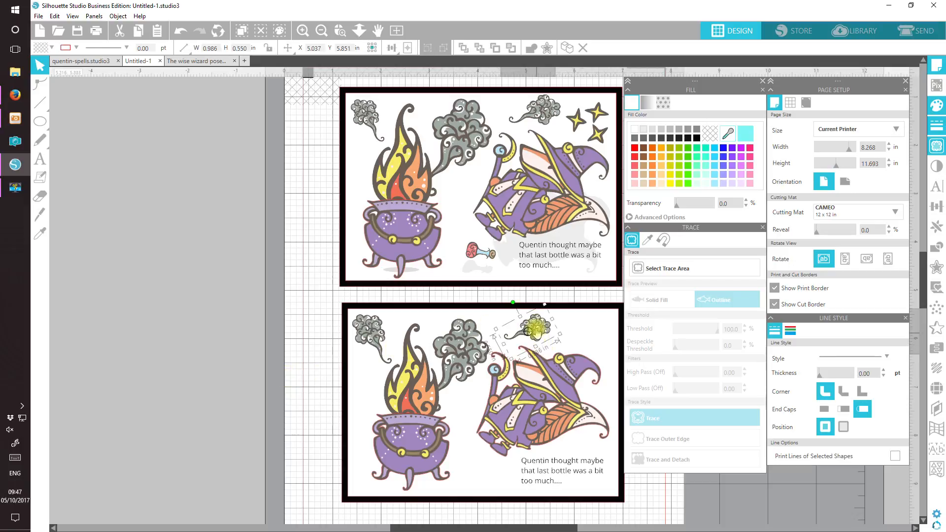
pyautogui.moveTo(538, 331); pyautogui.dragTo(542, 332)
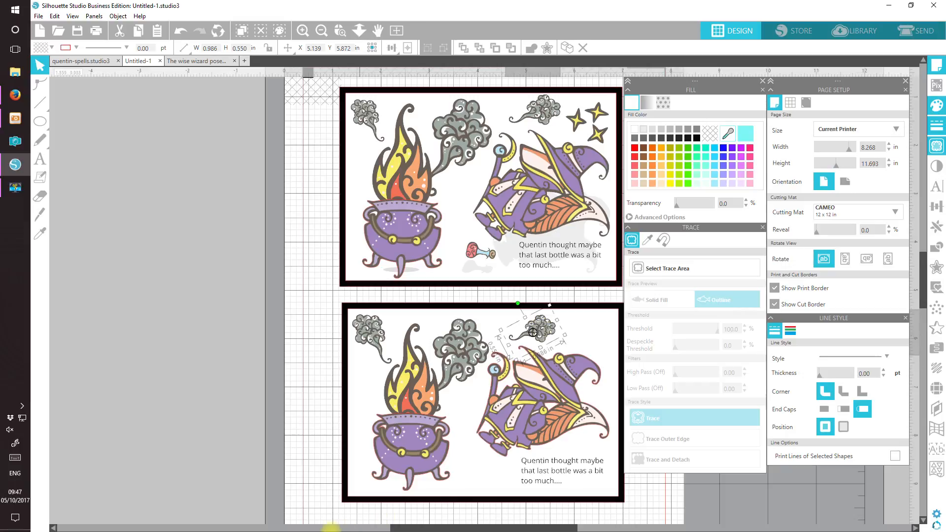
pyautogui.click(527, 419)
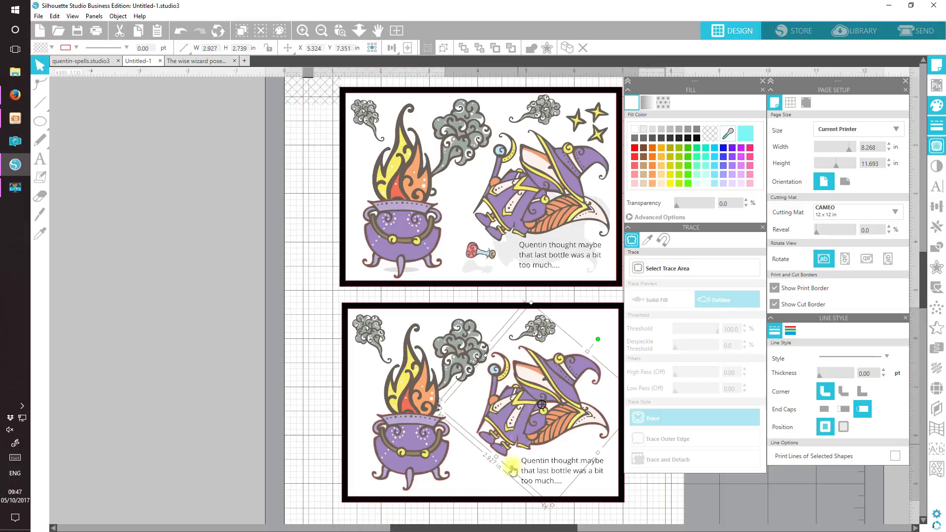
# Open The wise wizard element 16.png, the red potion bottle, from the PNG Format folder of The Wise Wizard's Elements.
pyautogui.click(59, 32)
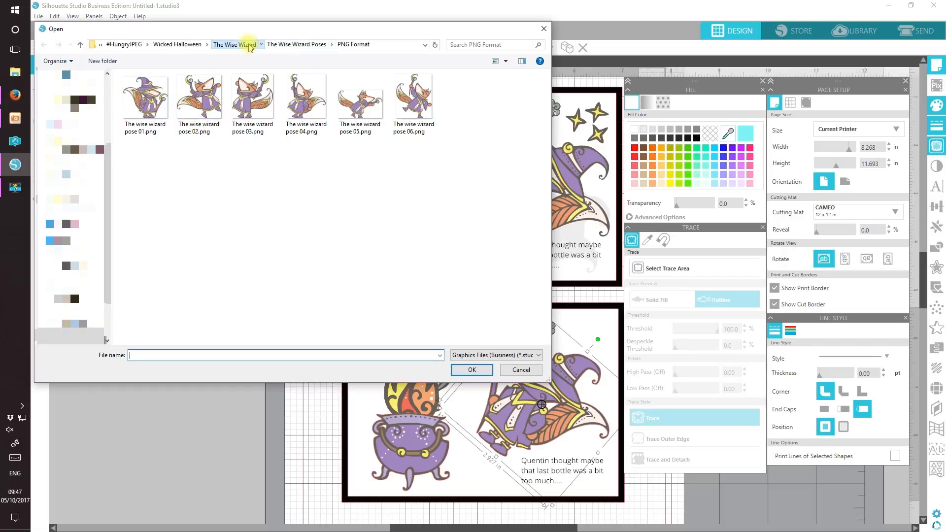
pyautogui.click(239, 45)
pyautogui.doubleClick(148, 106)
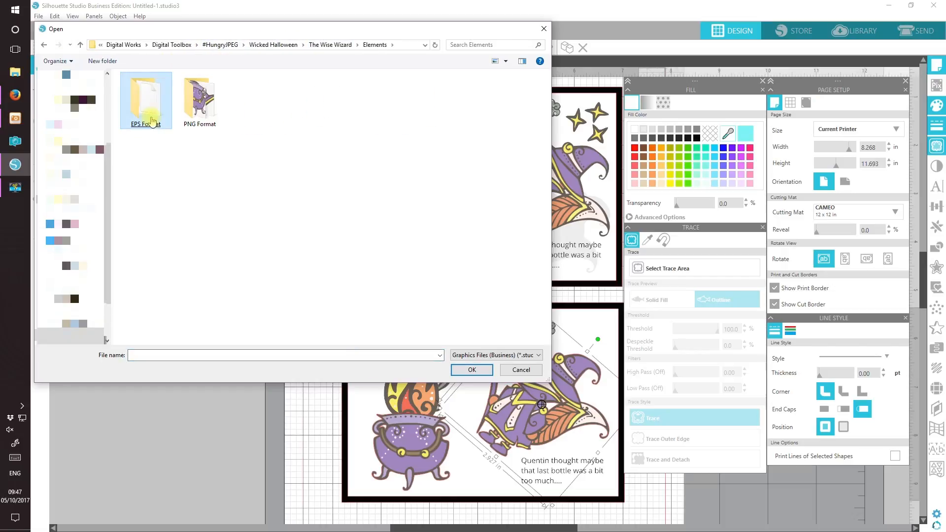
pyautogui.click(199, 108)
pyautogui.doubleClick(199, 107)
pyautogui.click(200, 108)
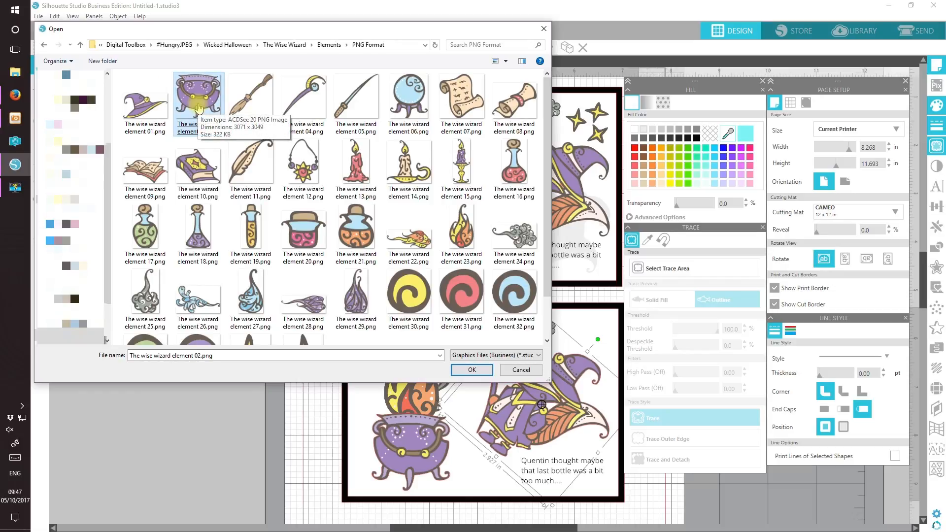
pyautogui.click(520, 161)
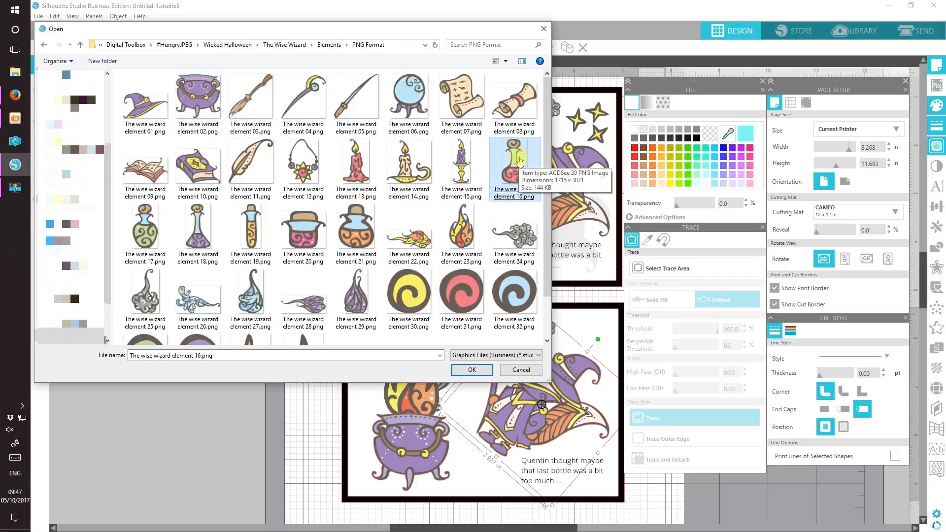
pyautogui.doubleClick(519, 161)
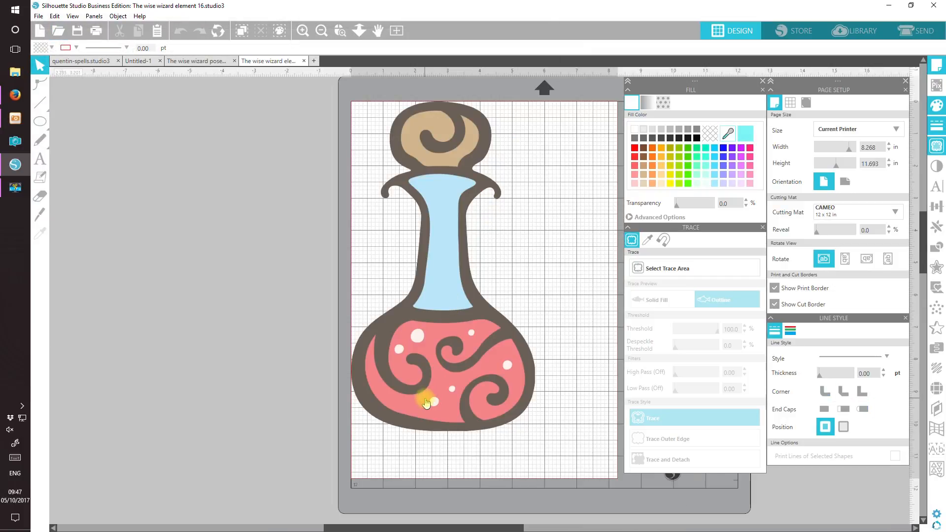
# Open the star image The wise wizard element 36.png from the same PNG Format folder.
pyautogui.click(58, 31)
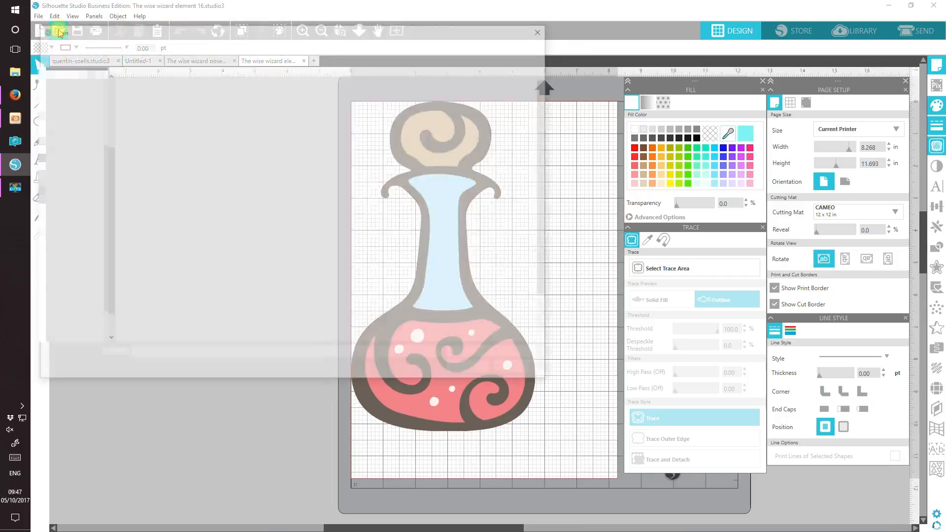
pyautogui.moveTo(546, 160); pyautogui.dragTo(550, 222)
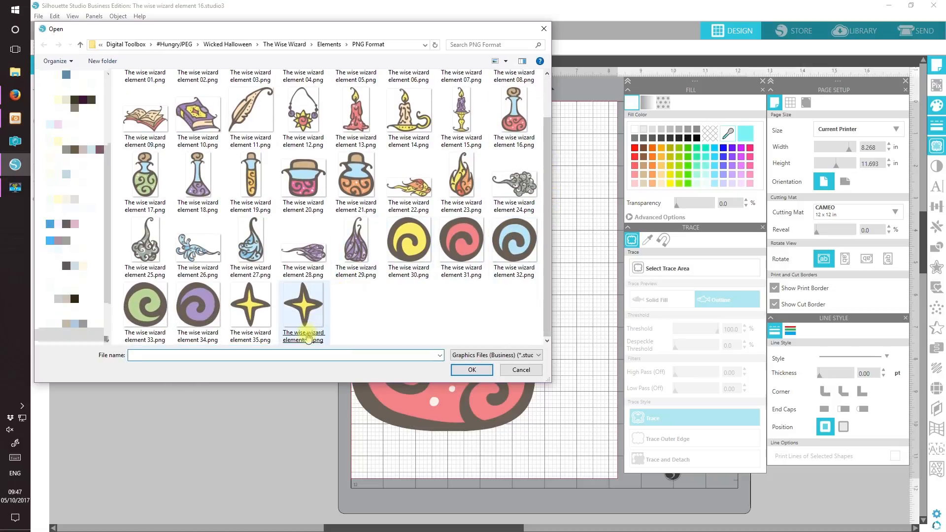
pyautogui.click(302, 312)
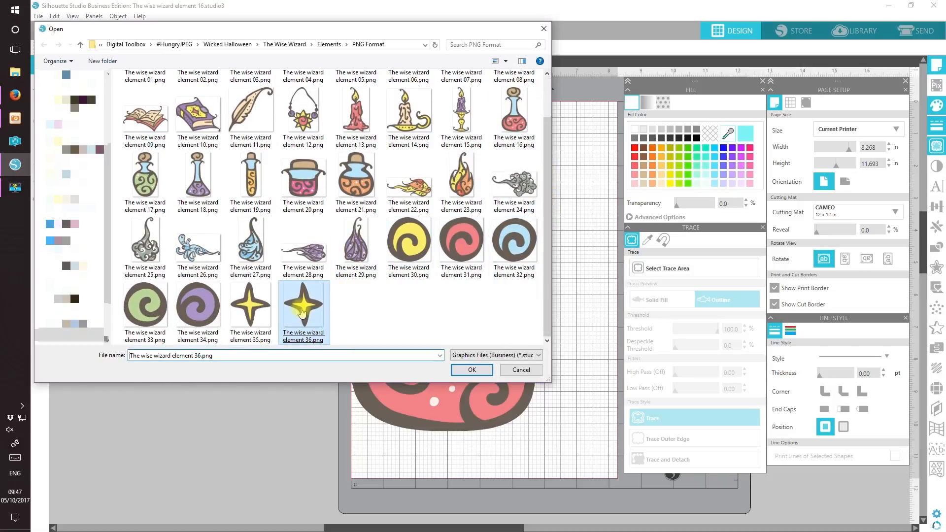
pyautogui.doubleClick(302, 312)
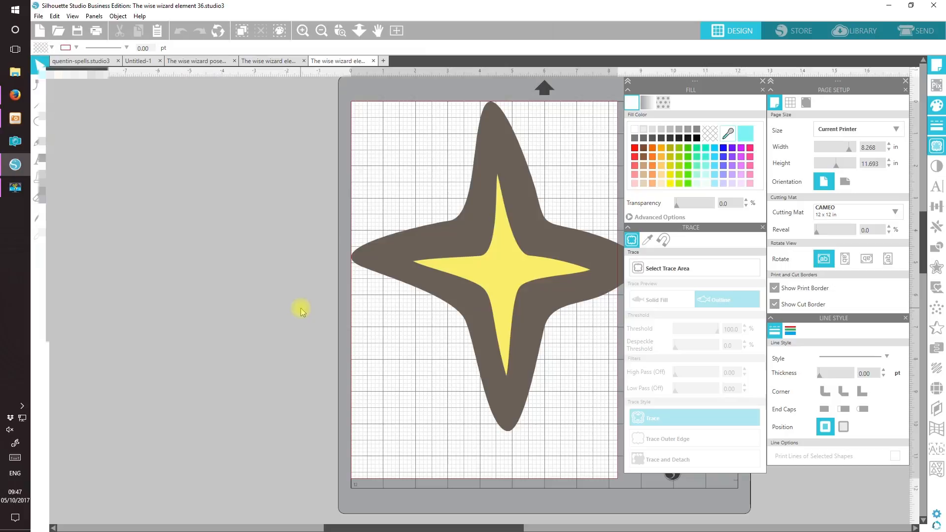
# Shrink the star to about 3.78 by 4.29 in and move it fully onto the page.
pyautogui.click(540, 275)
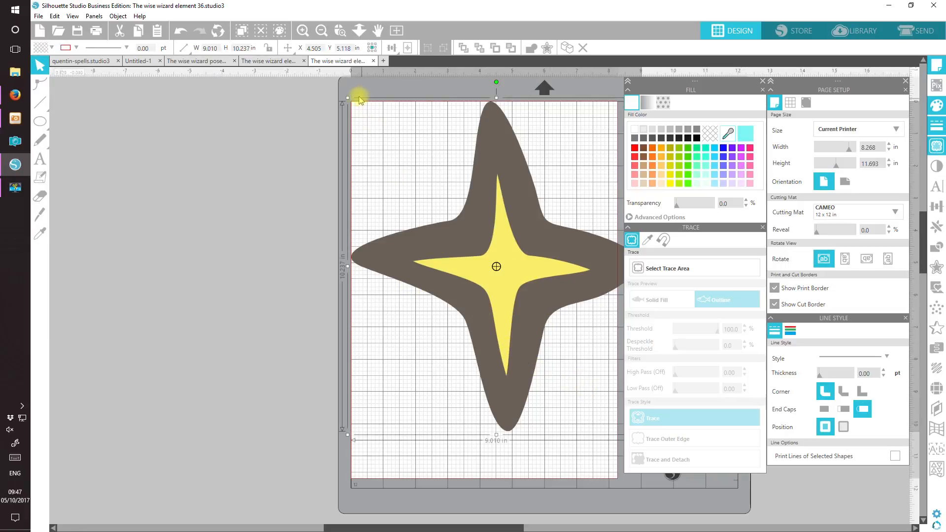
pyautogui.moveTo(350, 98); pyautogui.dragTo(503, 309)
pyautogui.moveTo(532, 352); pyautogui.dragTo(388, 288)
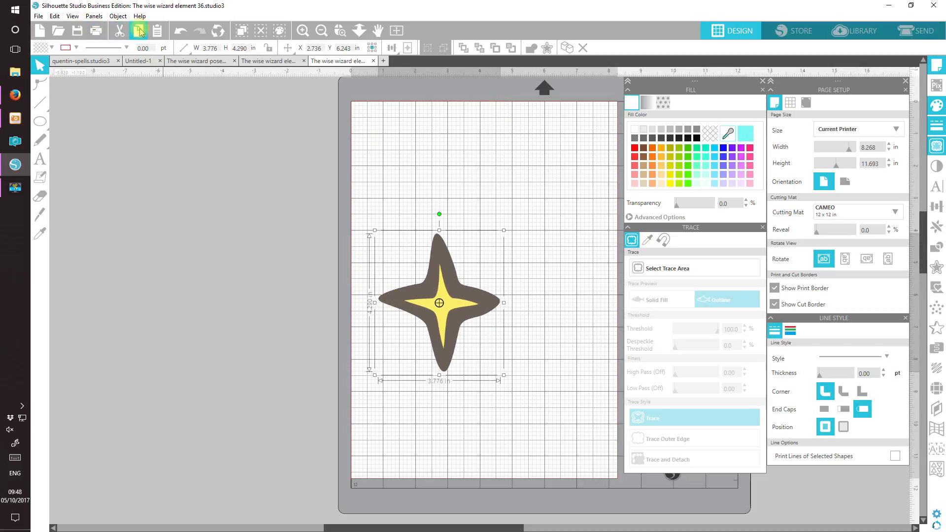
# Paste the copied star into the Untitled-1 document and shrink it to about 0.57 by 0.65 in above the wizard's hat.
pyautogui.click(148, 63)
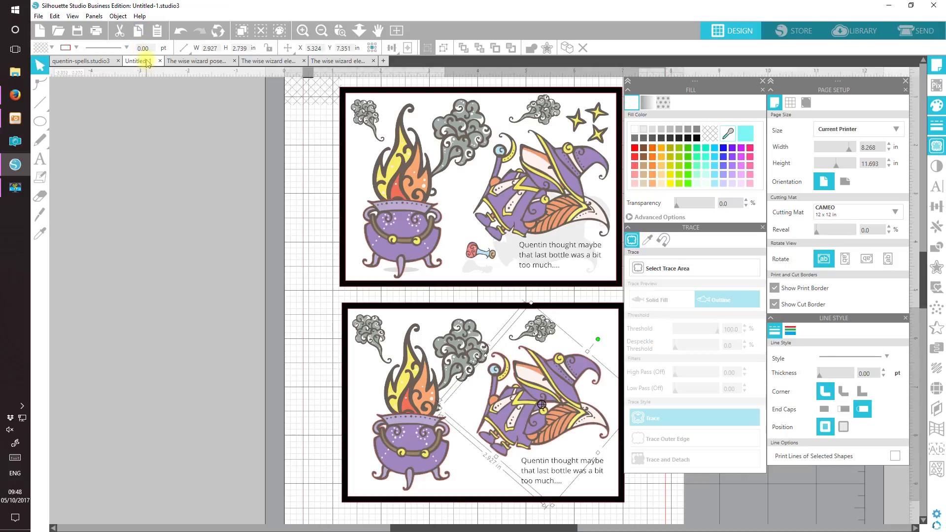
pyautogui.click(157, 31)
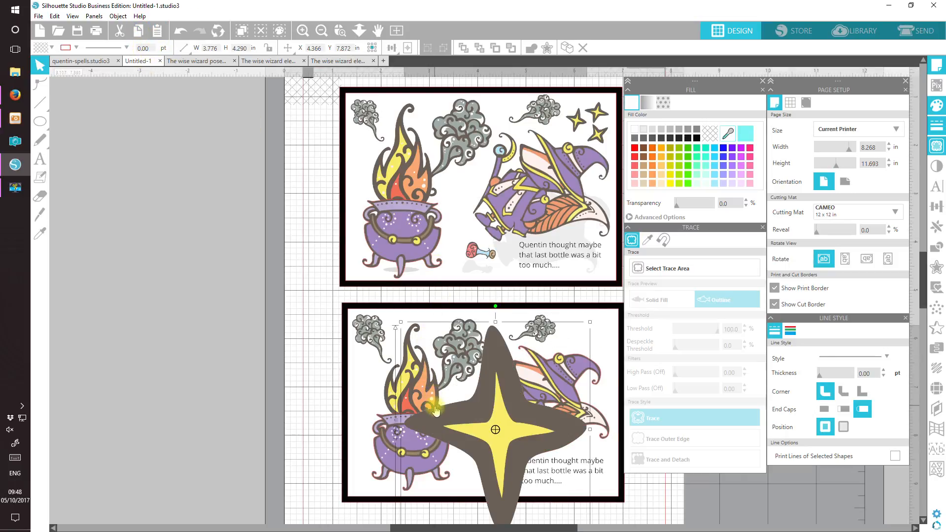
pyautogui.moveTo(428, 421); pyautogui.dragTo(416, 350)
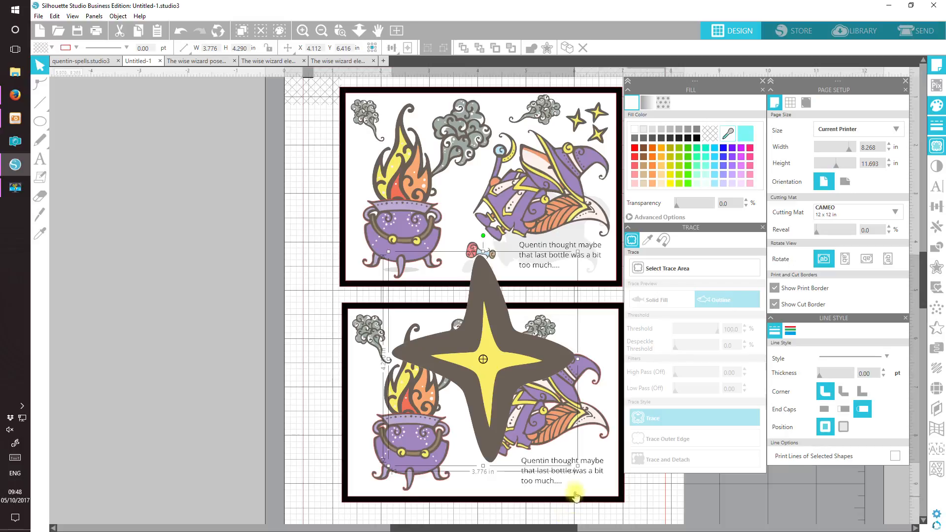
pyautogui.moveTo(576, 465); pyautogui.dragTo(592, 337)
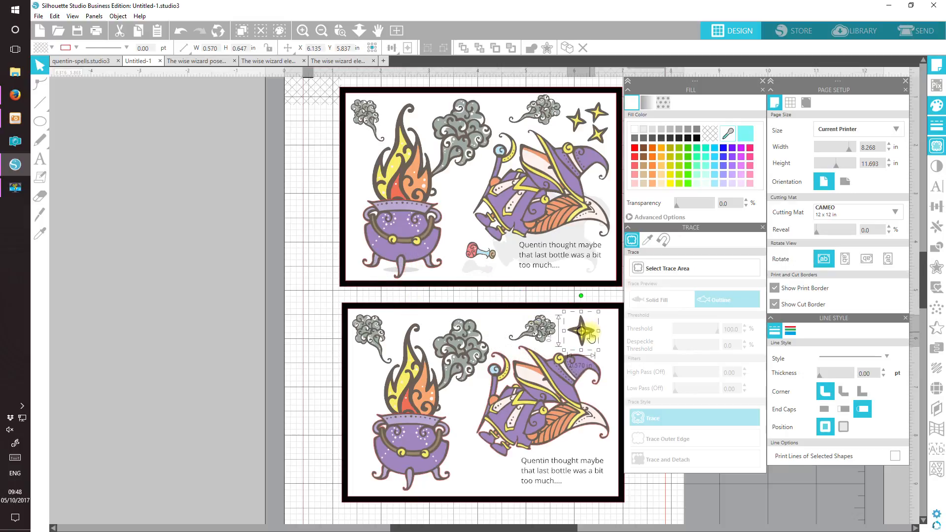
# Tilt the star clockwise, shrink it to about 0.44 by 0.50 in, and position it beside the small smoke.
pyautogui.moveTo(581, 296); pyautogui.dragTo(597, 300)
pyautogui.moveTo(587, 355); pyautogui.dragTo(586, 347)
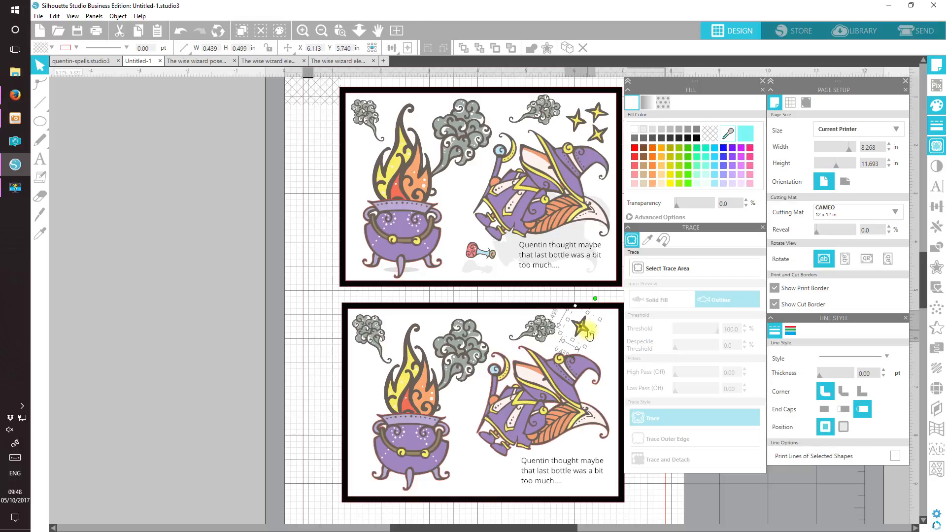
pyautogui.moveTo(589, 335); pyautogui.dragTo(585, 334)
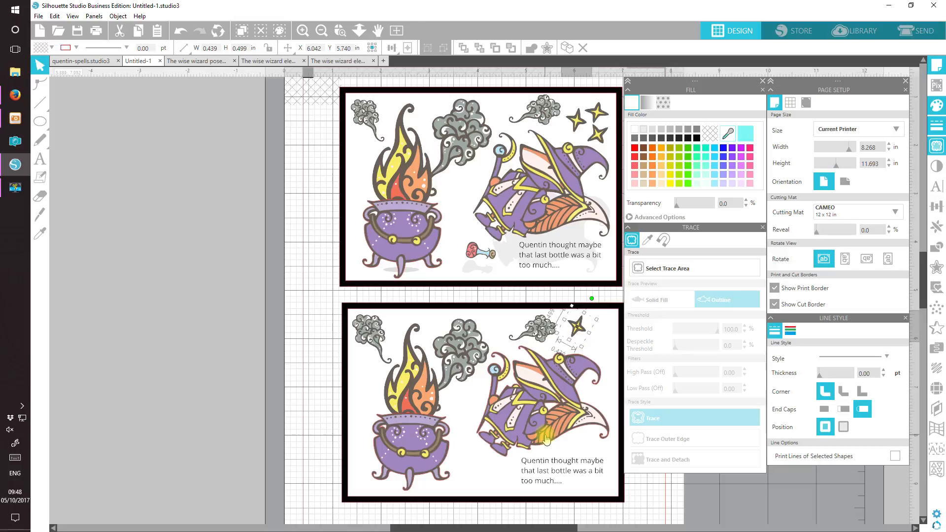
# Duplicate the star, rotate the copy to a more upright angle, and place it to the right of the first star.
pyautogui.click(568, 50)
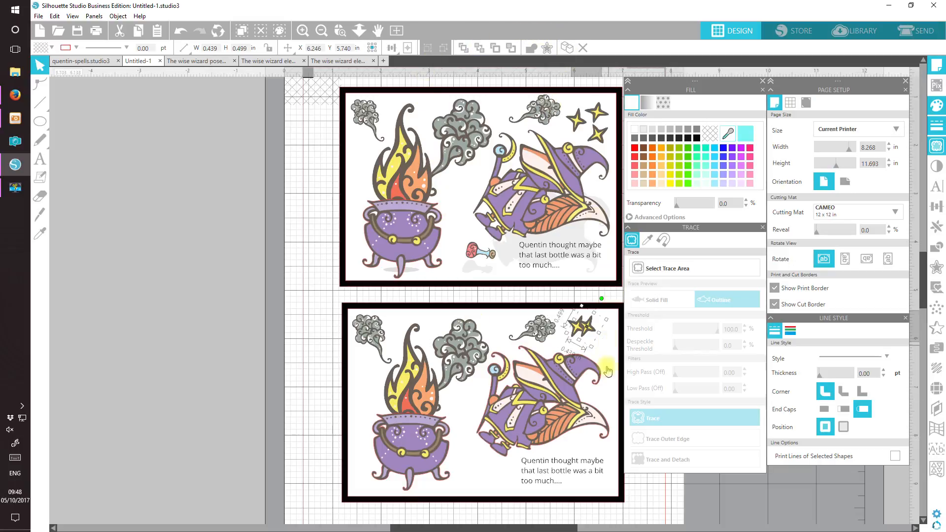
pyautogui.moveTo(602, 299); pyautogui.dragTo(584, 295)
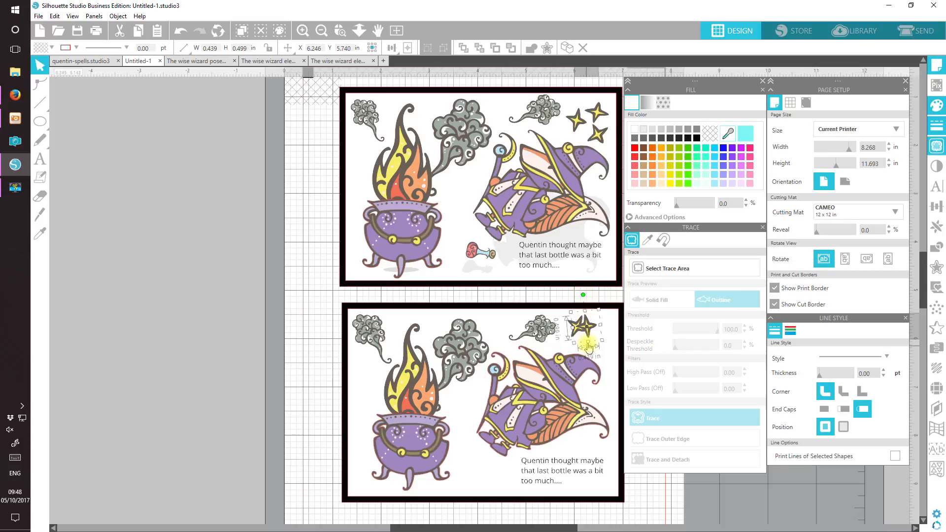
pyautogui.moveTo(590, 340); pyautogui.dragTo(600, 339)
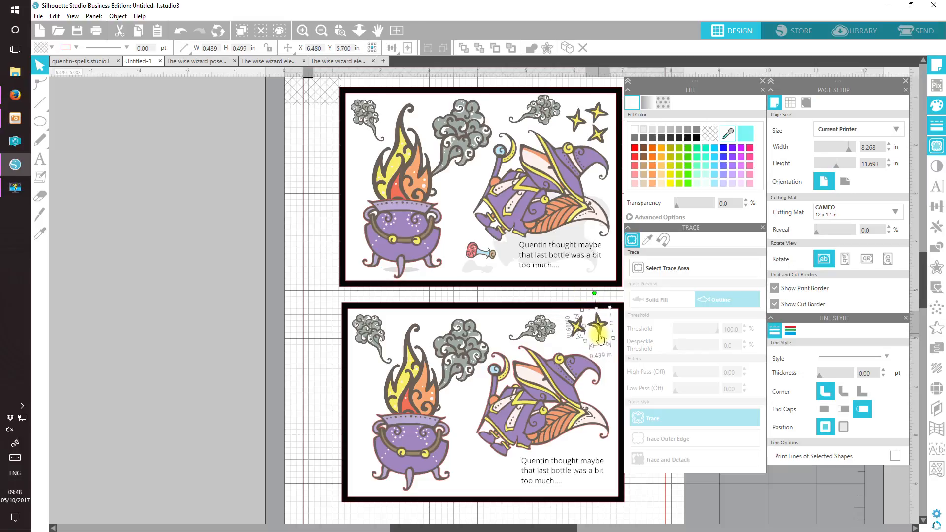
# Duplicate the second star, rotate the copy, and place it below the other two to form a triangle above the hat.
pyautogui.click(567, 48)
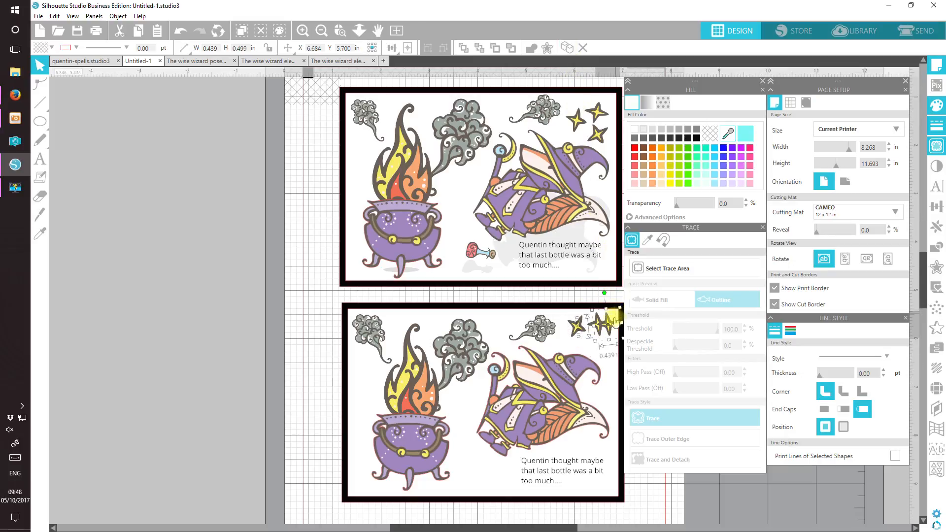
pyautogui.moveTo(615, 327); pyautogui.dragTo(598, 345)
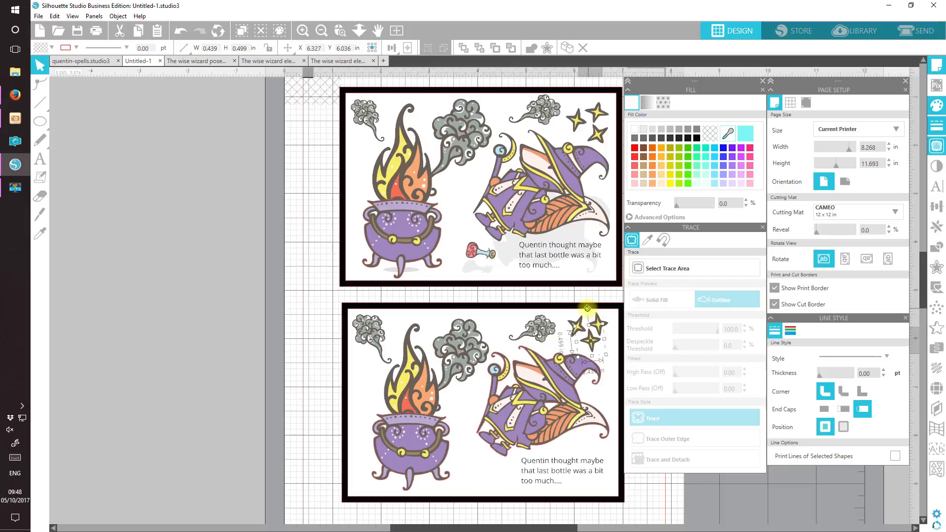
pyautogui.moveTo(587, 309); pyautogui.dragTo(606, 312)
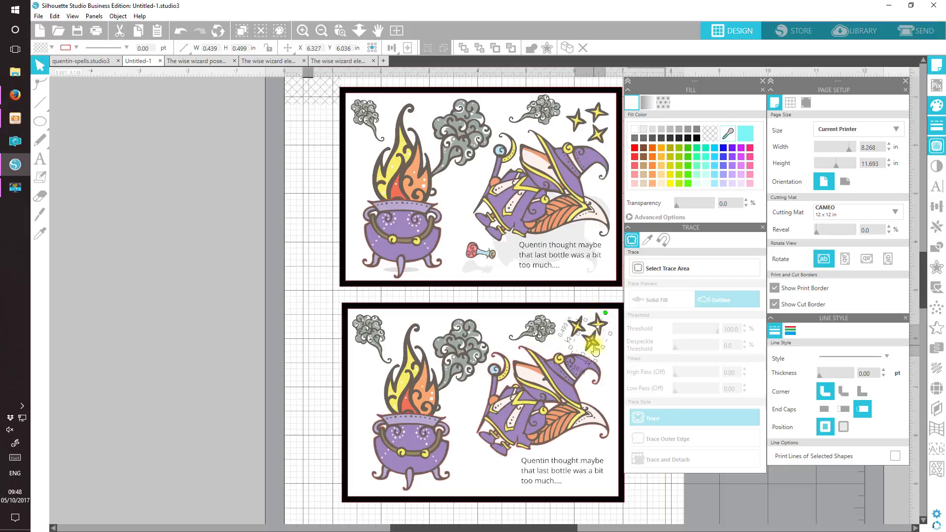
pyautogui.moveTo(594, 349); pyautogui.dragTo(592, 351)
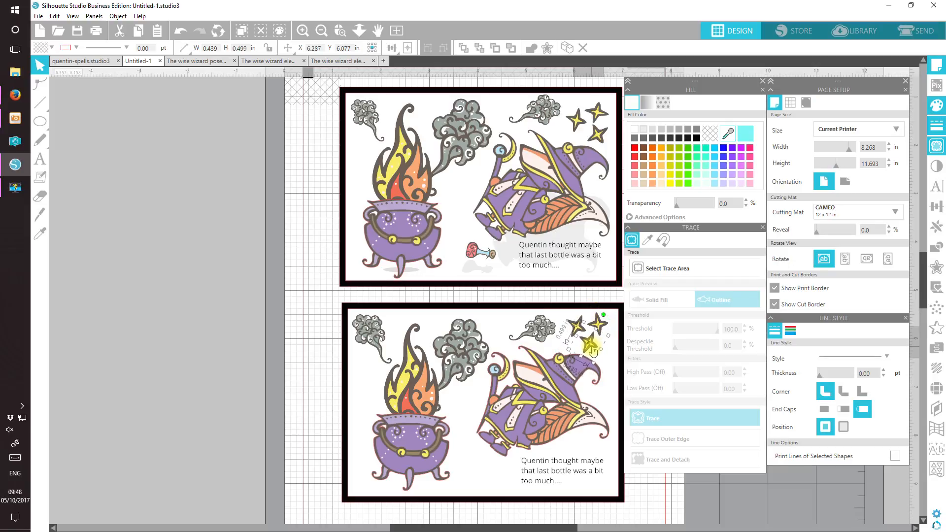
pyautogui.click(243, 385)
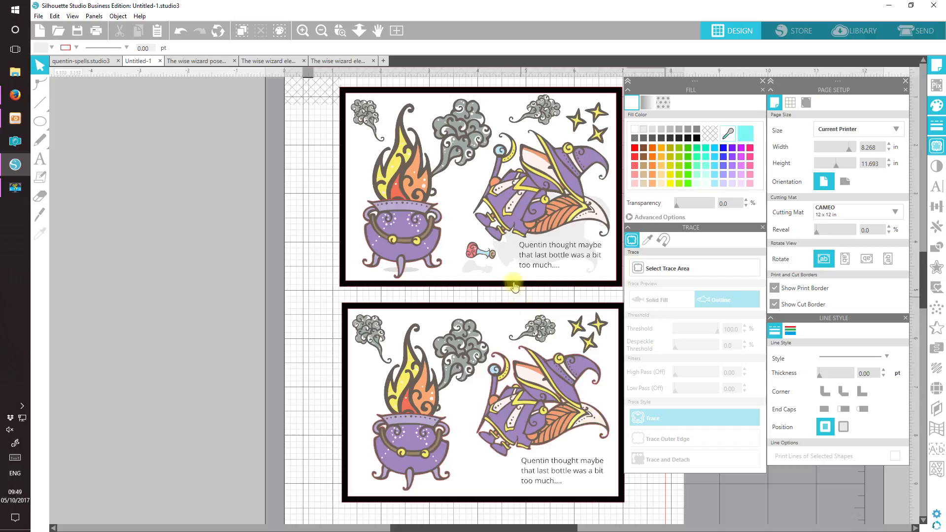
# Move the red potion bottle in element 16 fully onto its page and trace its outer edge with a 100% threshold.
pyautogui.click(284, 61)
pyautogui.click(412, 409)
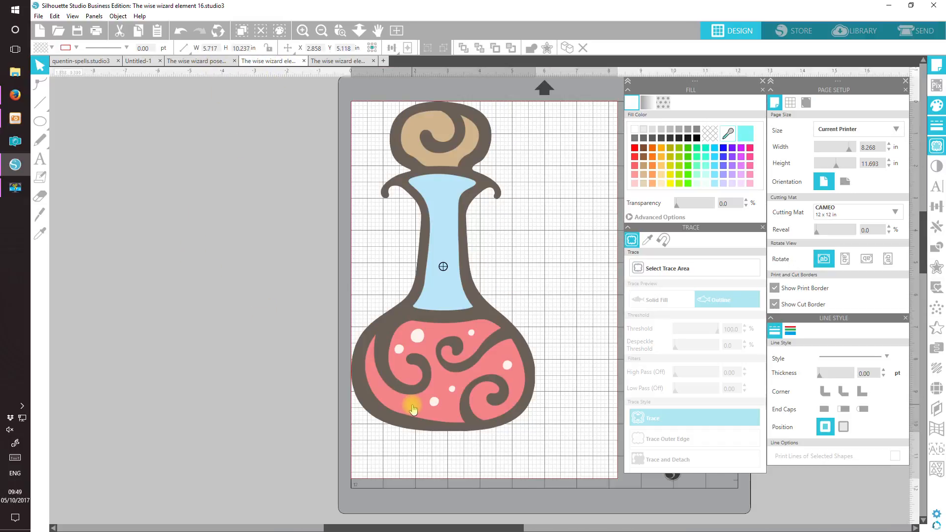
pyautogui.click(676, 276)
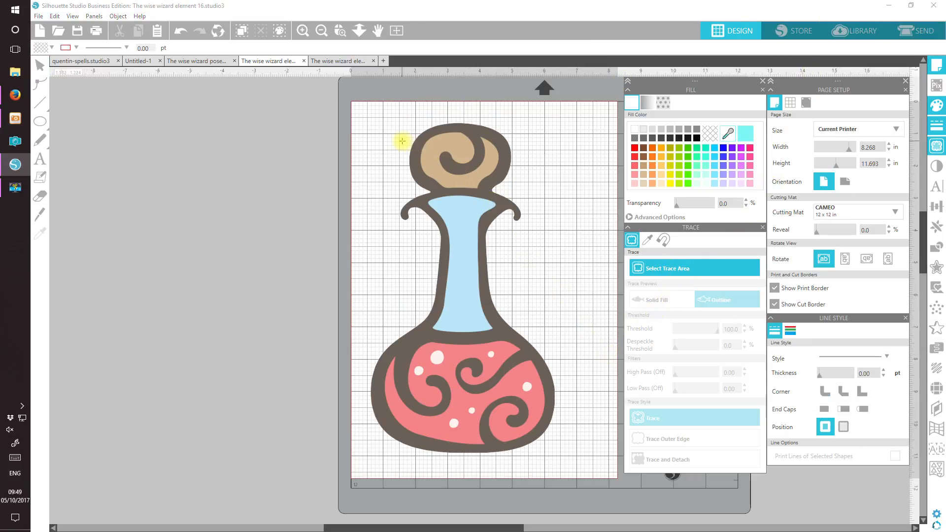
pyautogui.moveTo(367, 109)
pyautogui.mouseDown()
pyautogui.moveTo(401, 245)
pyautogui.moveTo(518, 446)
pyautogui.moveTo(566, 476)
pyautogui.moveTo(563, 466)
pyautogui.mouseUp()
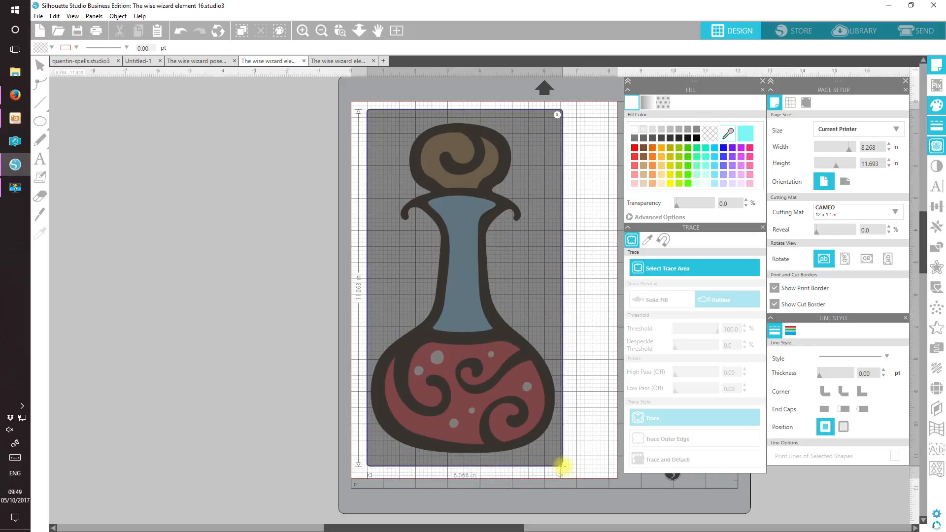
pyautogui.click(724, 302)
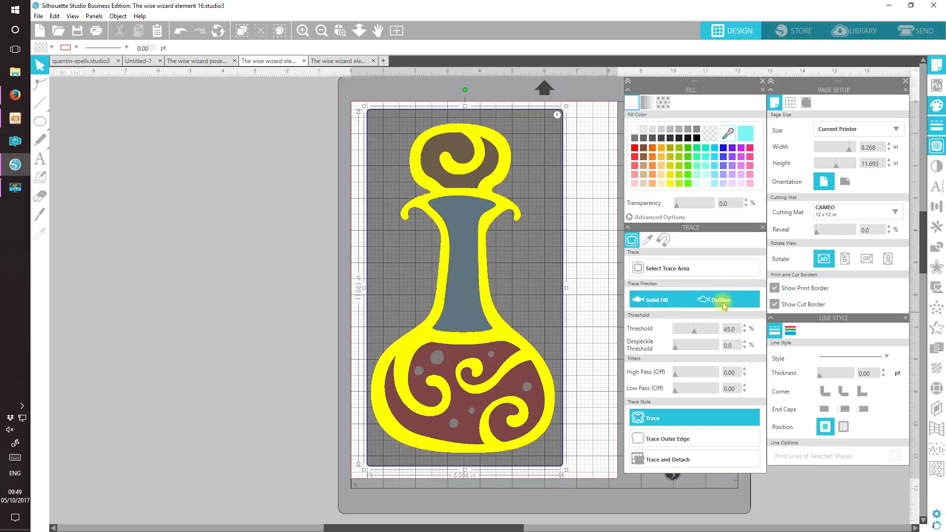
pyautogui.moveTo(697, 329); pyautogui.dragTo(734, 333)
pyautogui.click(704, 300)
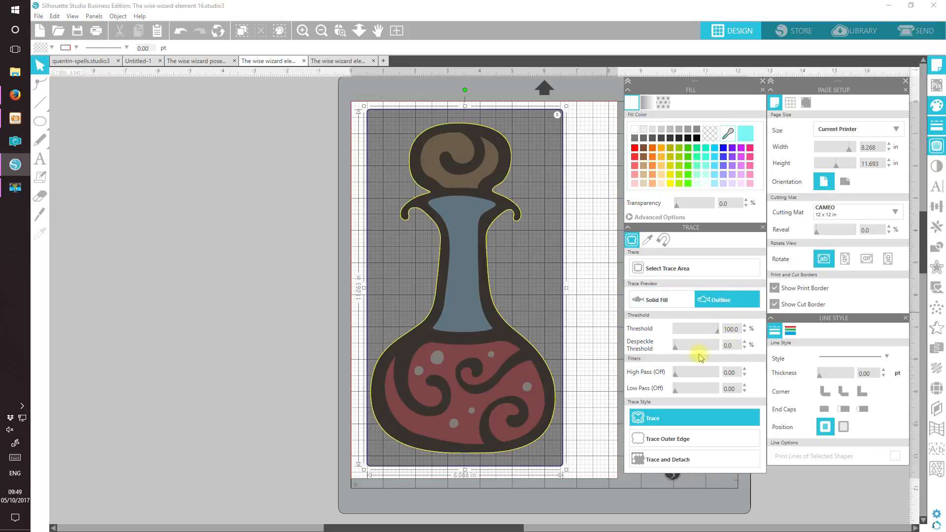
pyautogui.click(651, 438)
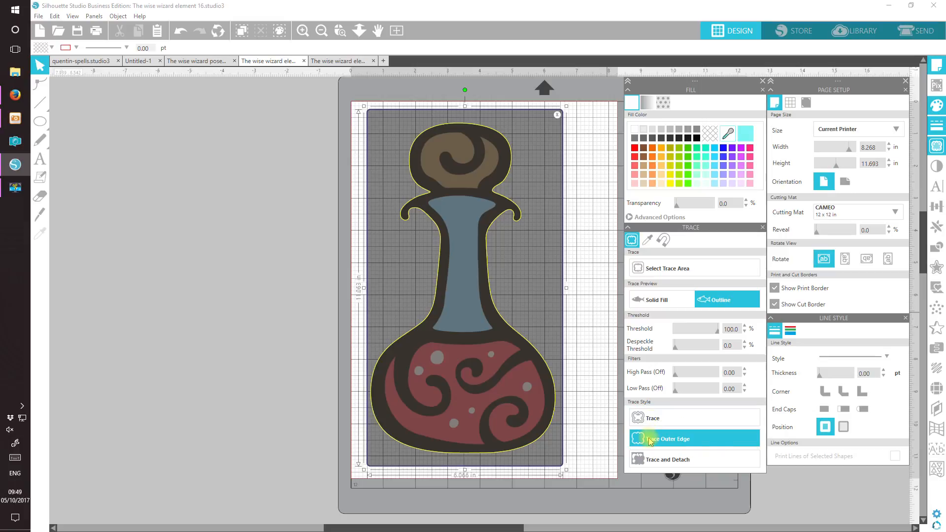
pyautogui.click(651, 440)
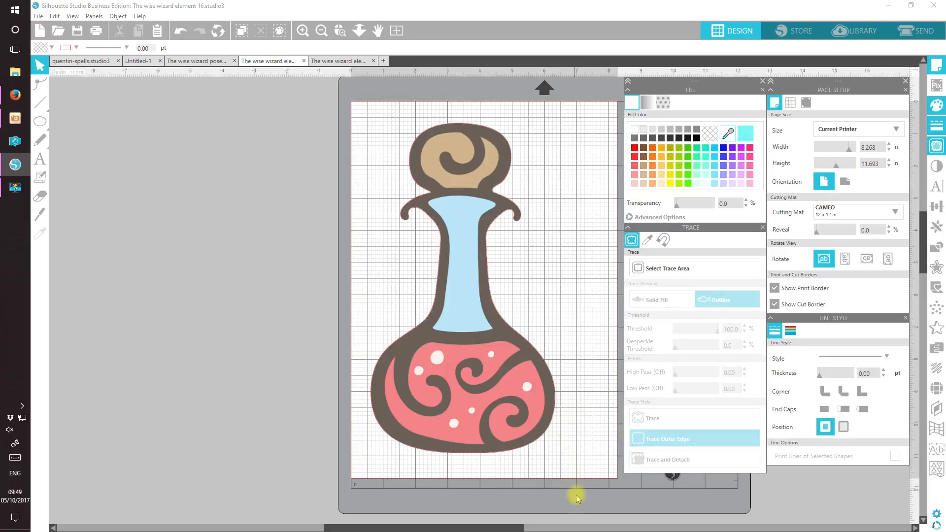
# Group the potion bottle with its traced outline and shrink the group to about 1.09 by 1.96 in.
pyautogui.click(511, 397)
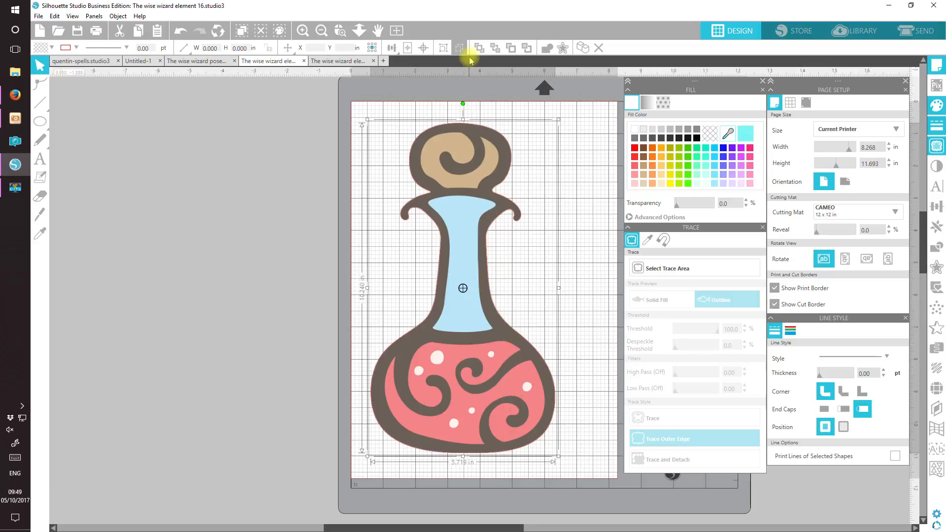
pyautogui.click(443, 48)
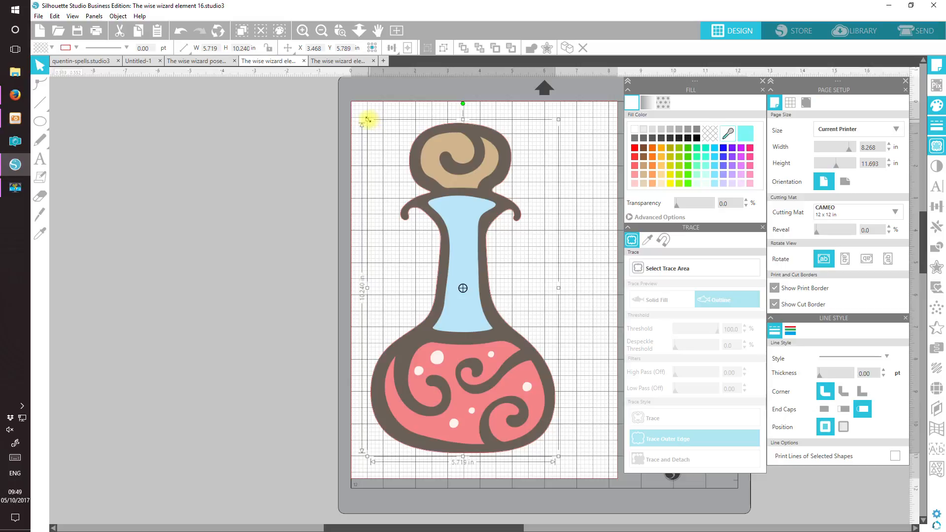
pyautogui.moveTo(368, 119); pyautogui.dragTo(497, 397)
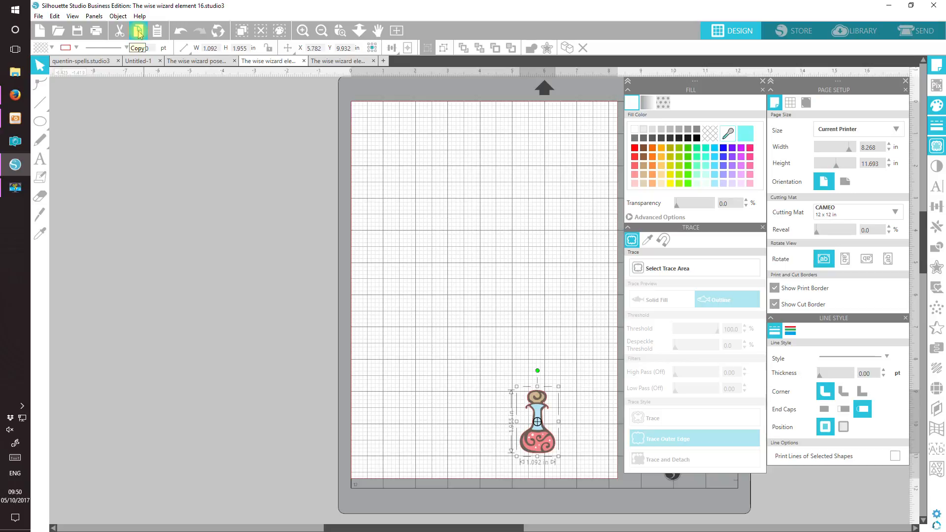
# Copy the bottle into Untitled-1, lay it on its side at about 0.38 by 0.67 in, and place it below the wizard.
pyautogui.click(138, 32)
pyautogui.click(138, 60)
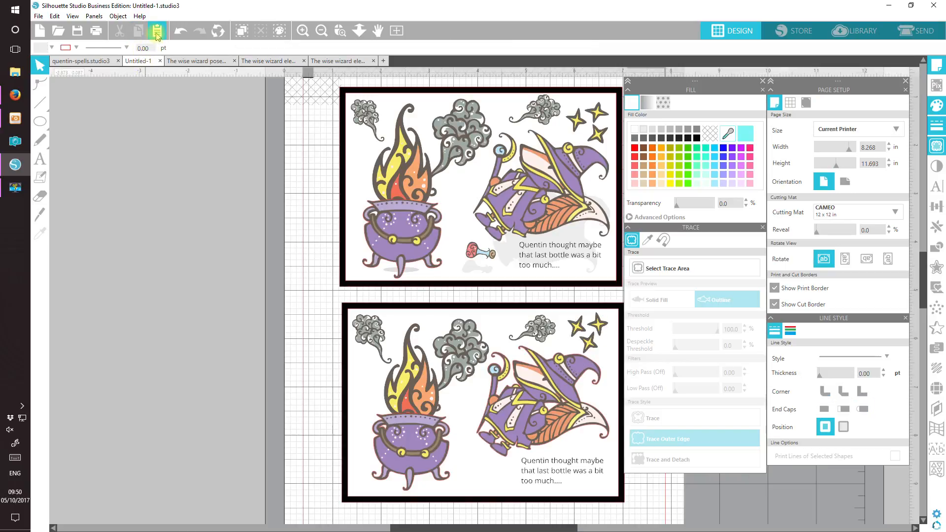
pyautogui.click(157, 31)
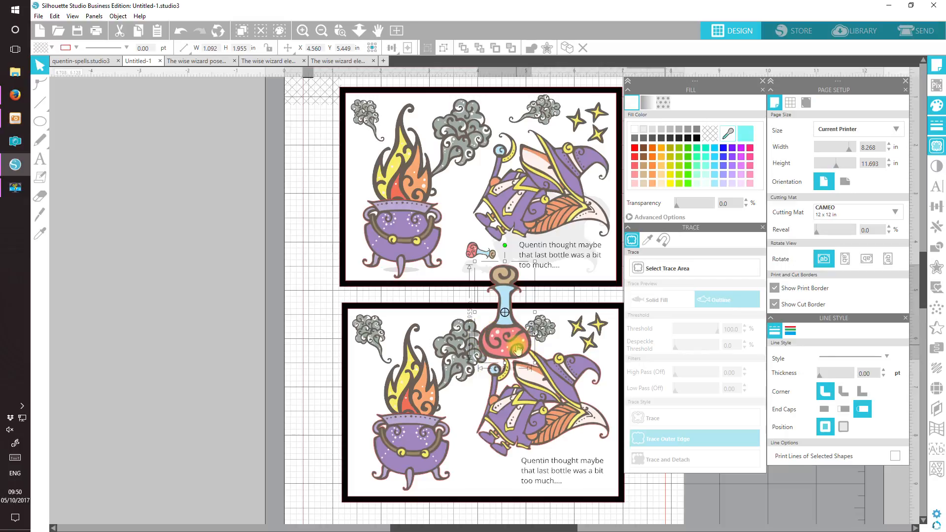
pyautogui.moveTo(518, 349); pyautogui.dragTo(486, 460)
pyautogui.moveTo(481, 358); pyautogui.dragTo(475, 466)
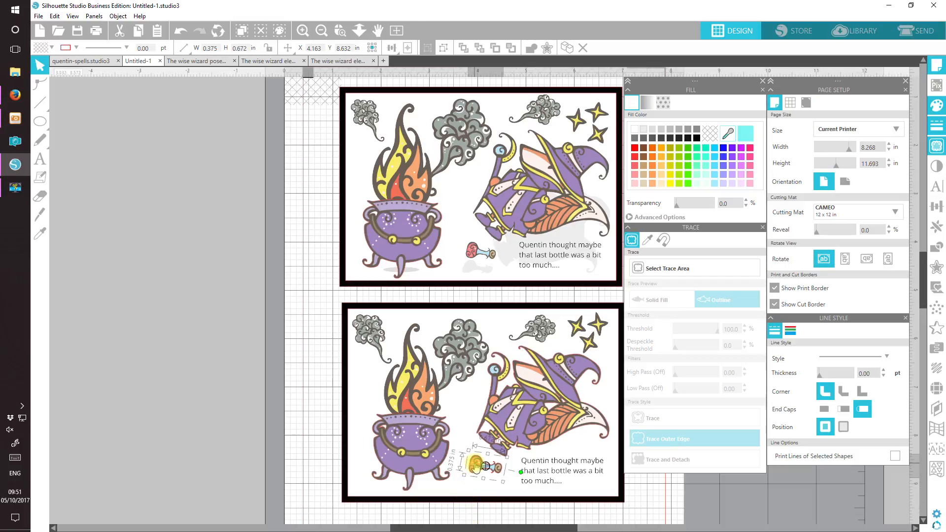
# Duplicate the potion bottle off the page, ungroup the copy, and separate its image from the cut outline, placing it just below.
pyautogui.click(566, 48)
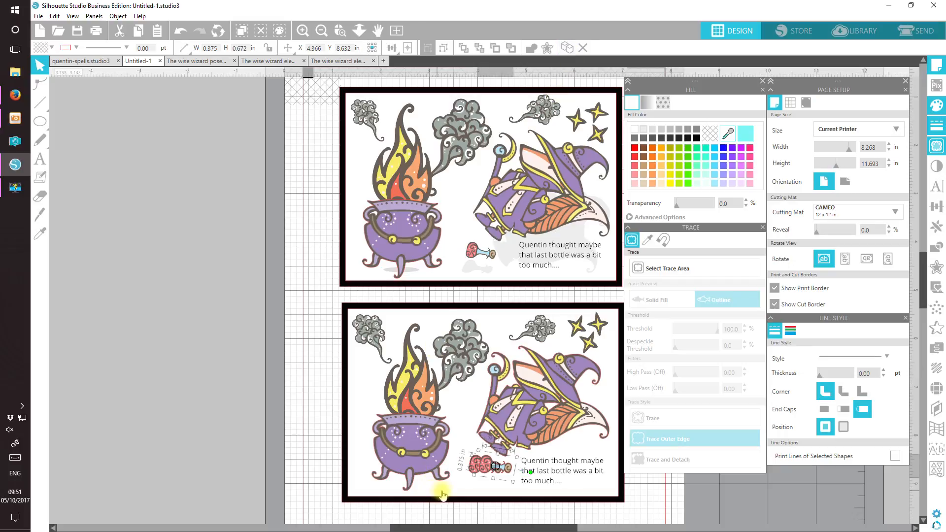
pyautogui.moveTo(488, 469); pyautogui.dragTo(199, 265)
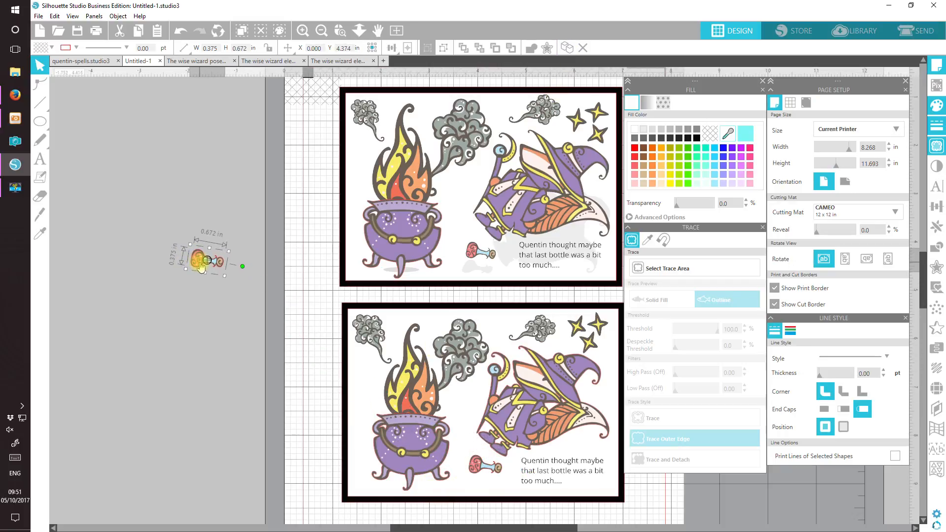
pyautogui.click(443, 48)
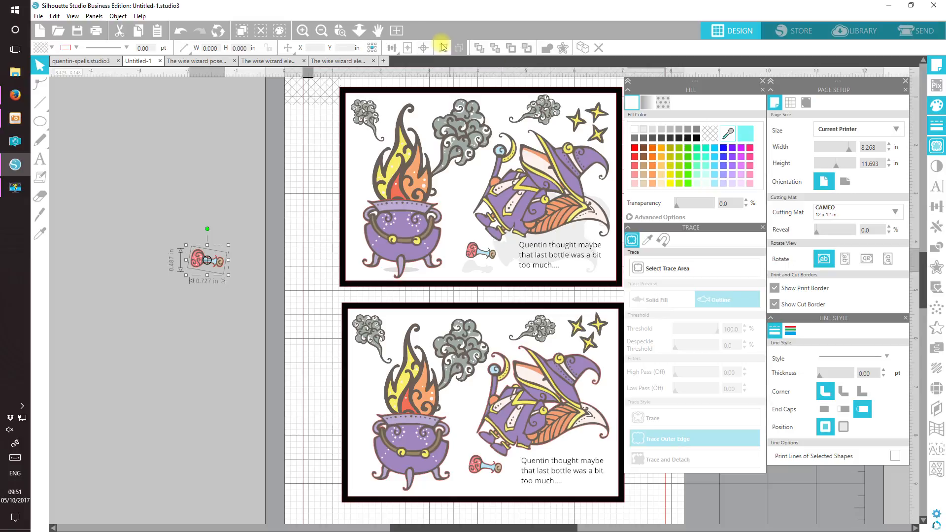
pyautogui.click(260, 157)
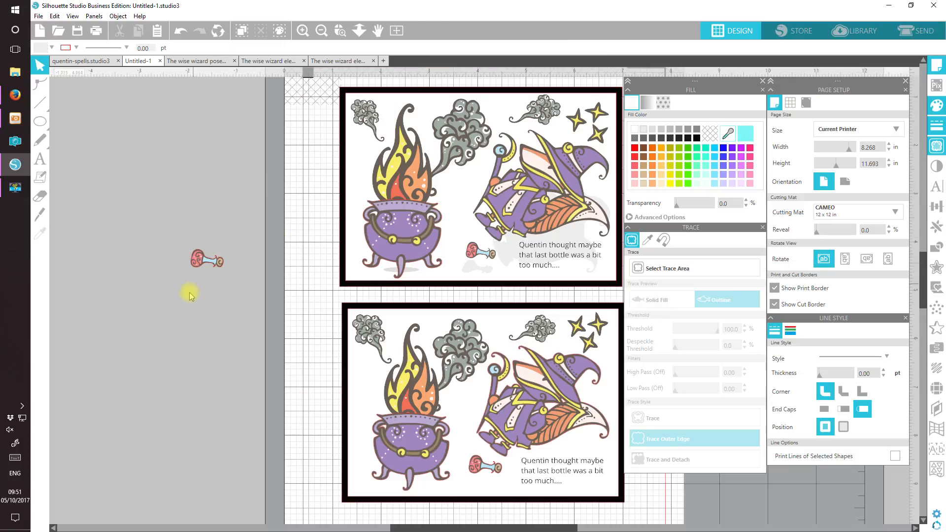
pyautogui.moveTo(201, 261); pyautogui.dragTo(189, 321)
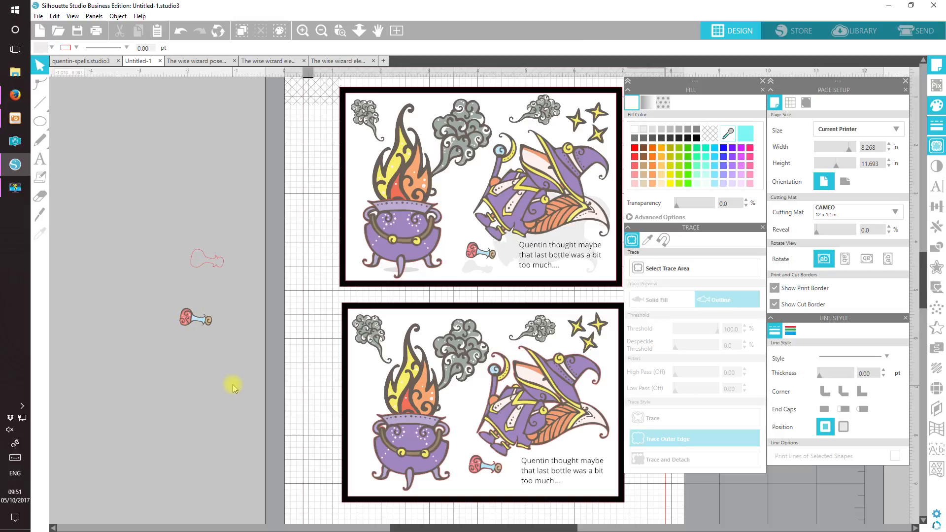
pyautogui.moveTo(207, 321); pyautogui.dragTo(219, 286)
pyautogui.click(219, 286)
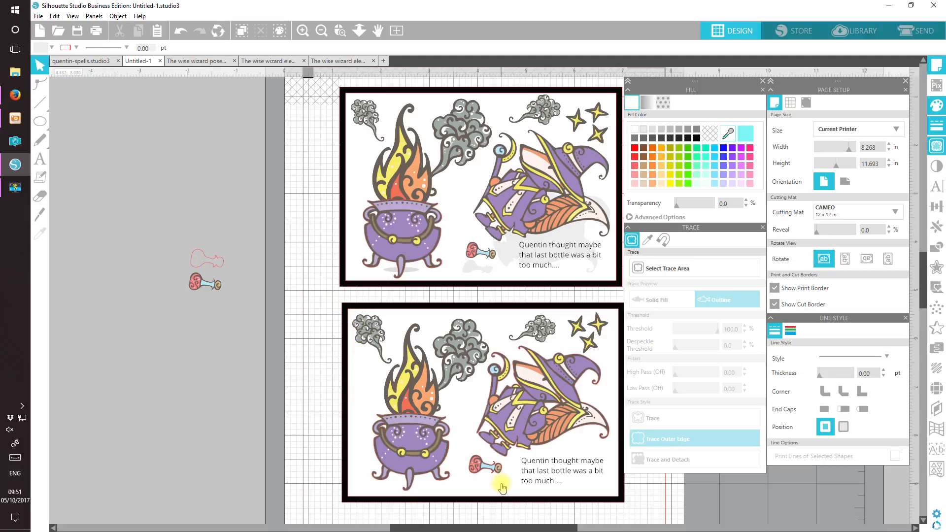
# Remove the cut line colour from the potion bottle on the lower card.
pyautogui.click(477, 471)
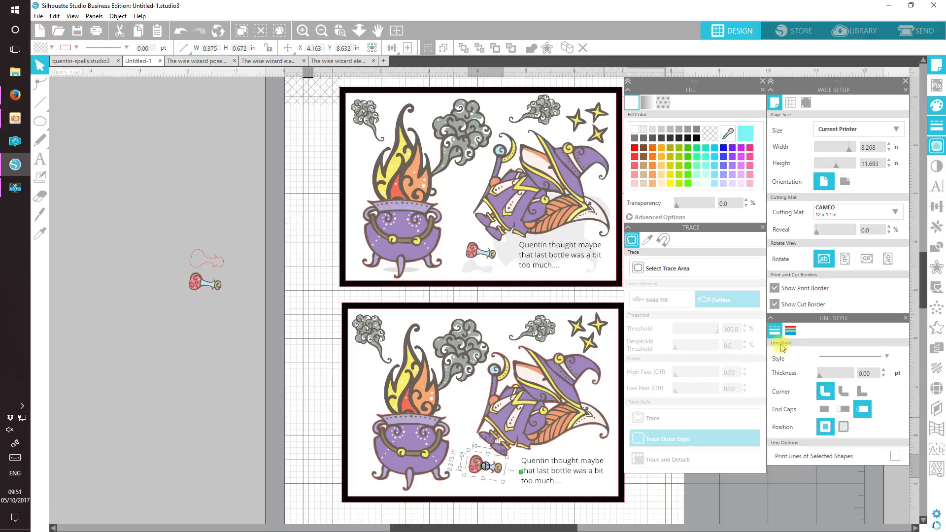
pyautogui.click(790, 335)
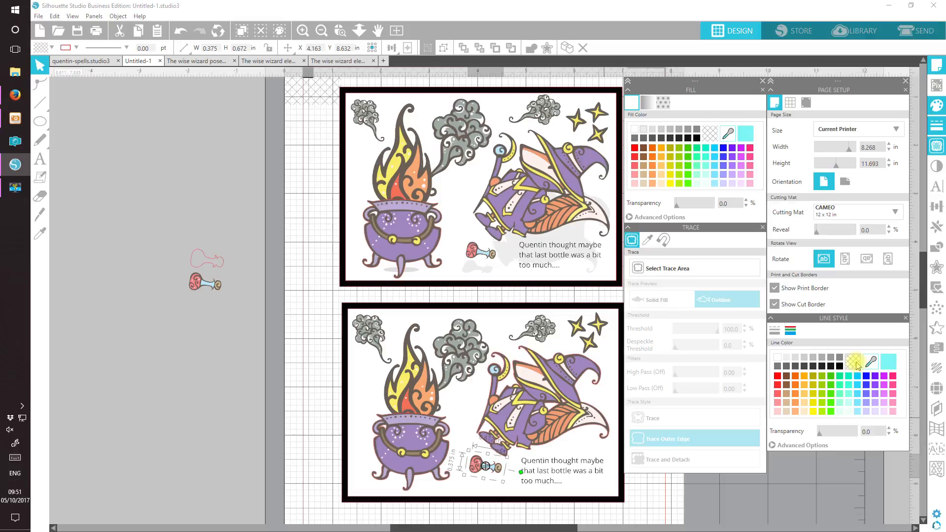
pyautogui.click(699, 512)
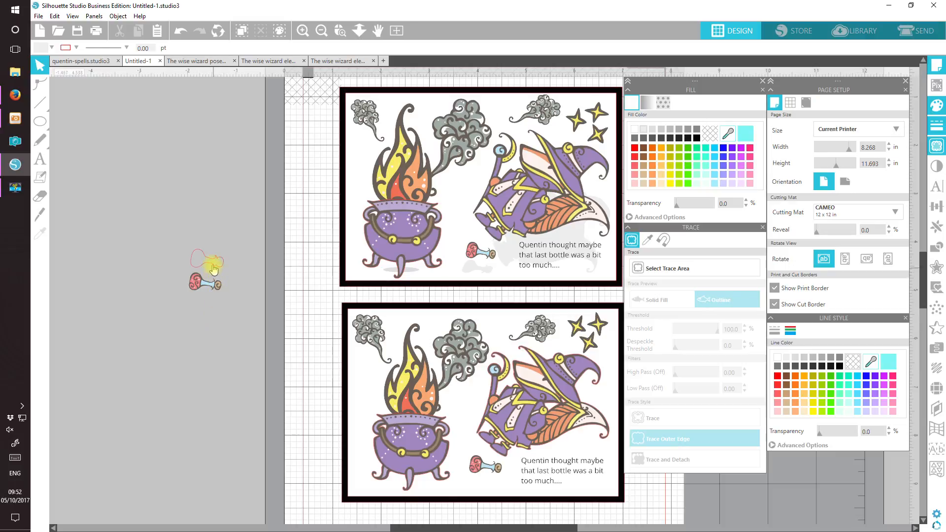
# Move the separate bottle outline and bottle image to the blank area below the lower card, outline above image.
pyautogui.moveTo(213, 268); pyautogui.dragTo(466, 435)
pyautogui.click(465, 462)
pyautogui.moveTo(199, 182); pyautogui.dragTo(449, 454)
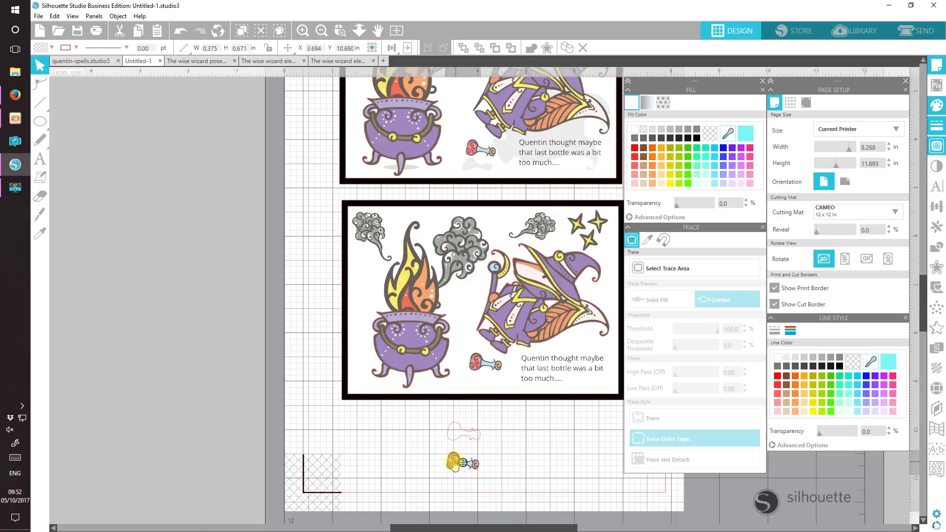
pyautogui.click(454, 446)
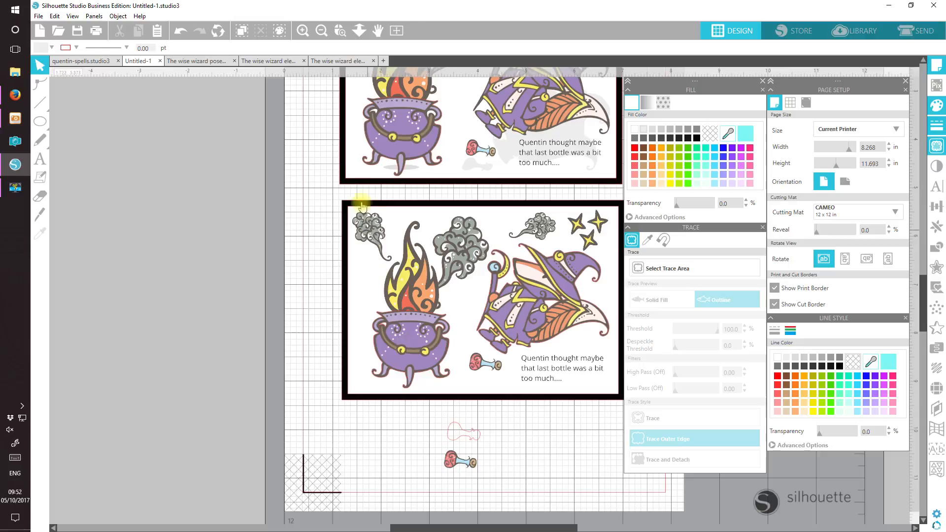
# Try the second shadow type on the loose bottle image with Cut Around Shadow enabled, and undo it.
pyautogui.click(300, 33)
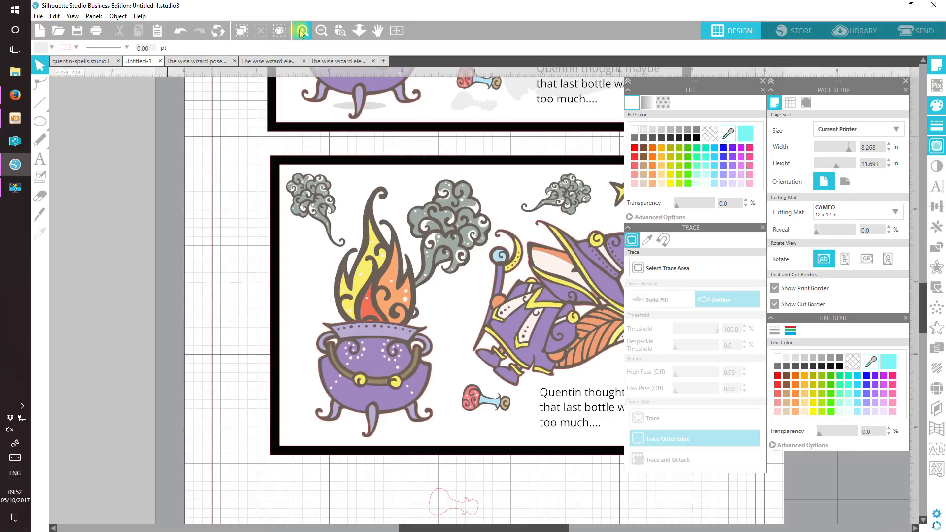
pyautogui.moveTo(926, 301); pyautogui.dragTo(926, 341)
pyautogui.click(442, 355)
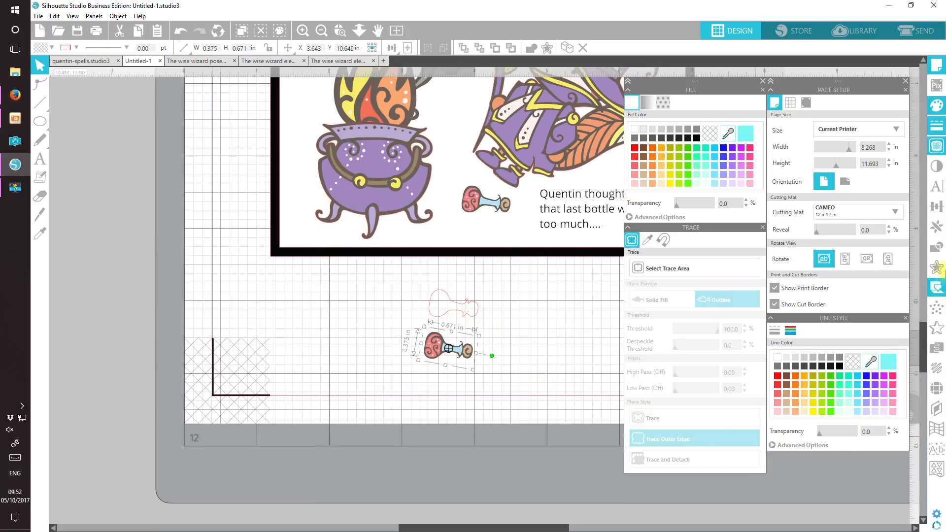
pyautogui.click(937, 166)
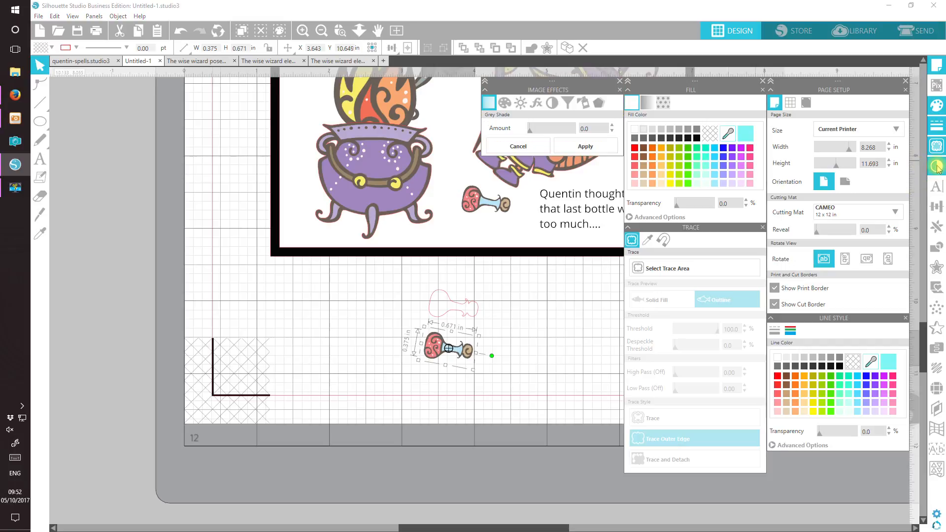
pyautogui.click(598, 106)
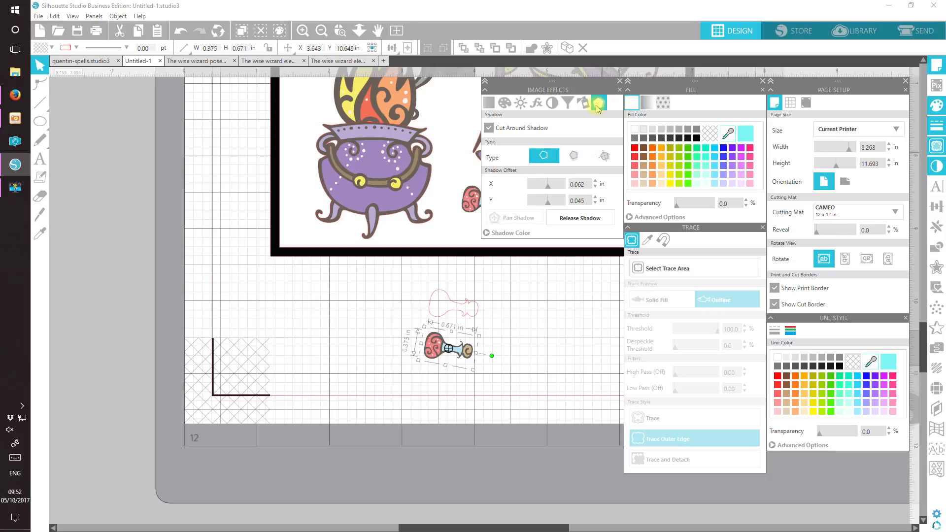
pyautogui.click(577, 157)
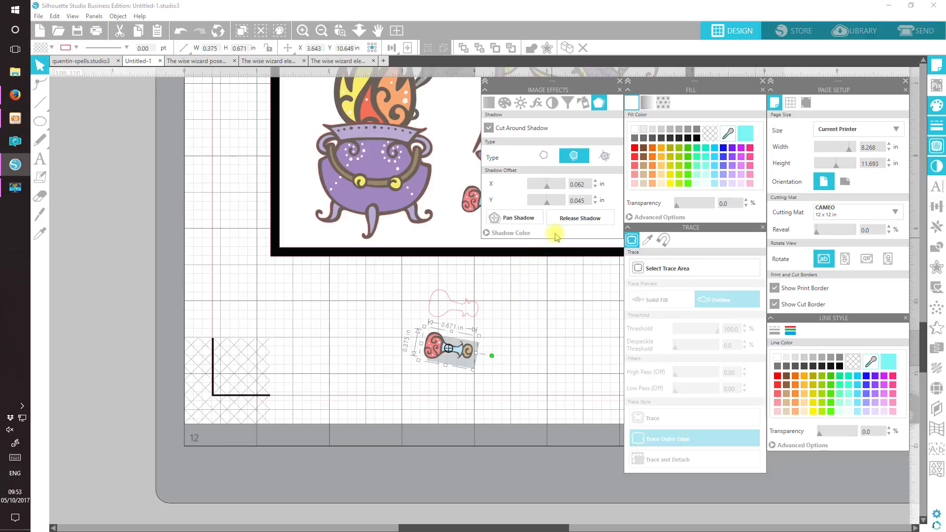
pyautogui.click(544, 340)
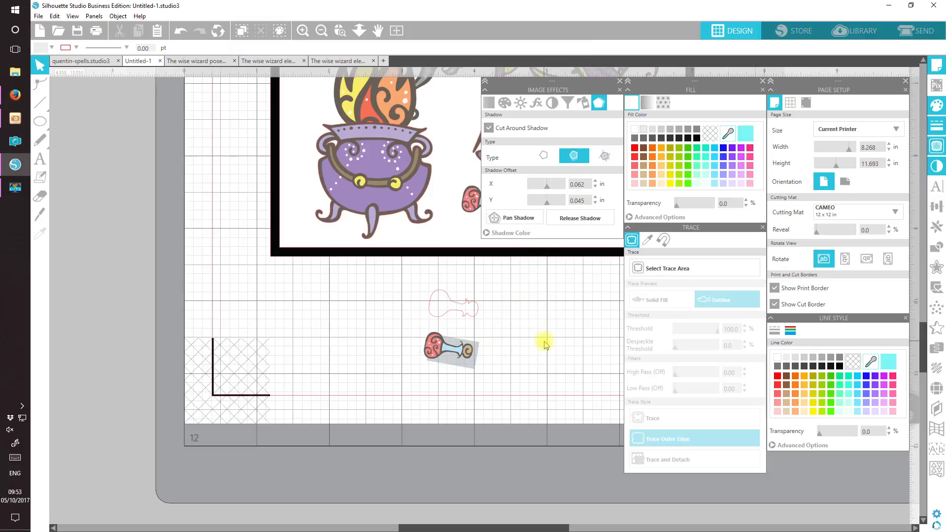
pyautogui.click(181, 31)
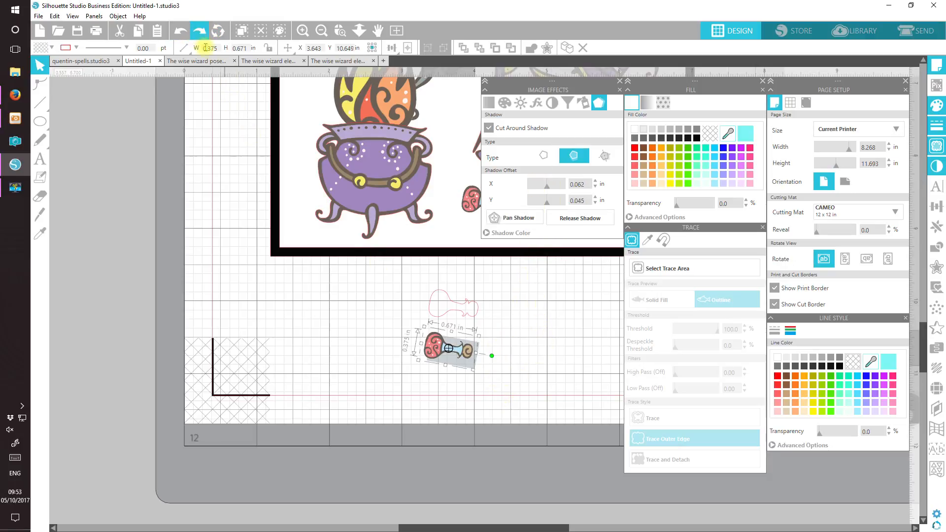
pyautogui.click(181, 31)
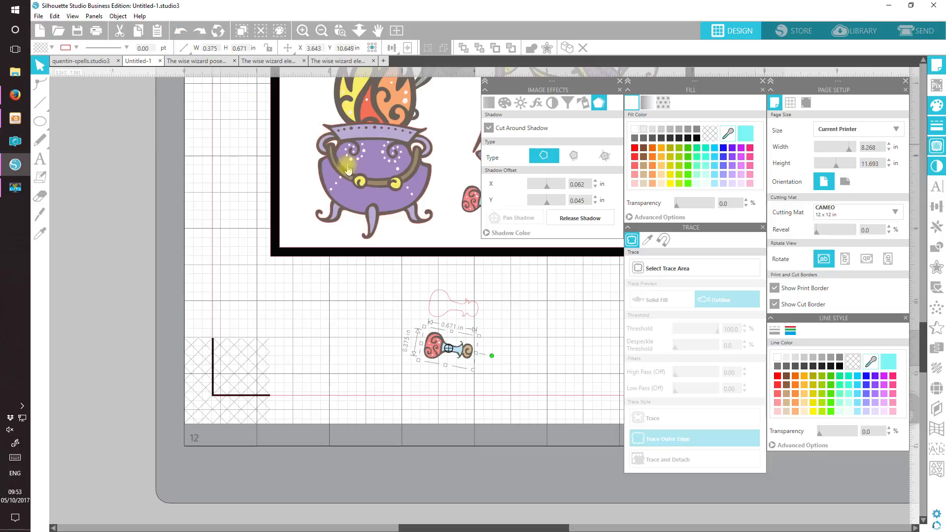
# Apply the second shadow type to the bottle's cut outline, release the shadow, and move it beside the outline.
pyautogui.click(477, 318)
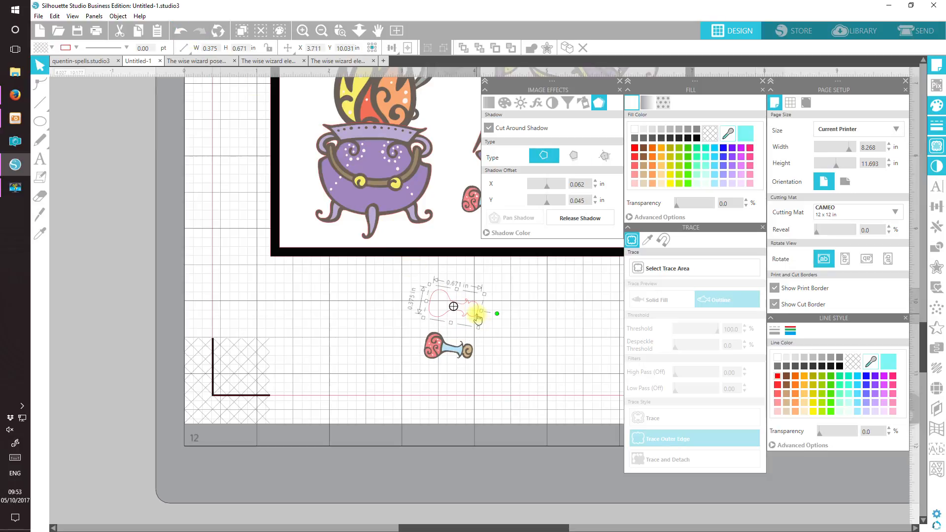
pyautogui.click(582, 159)
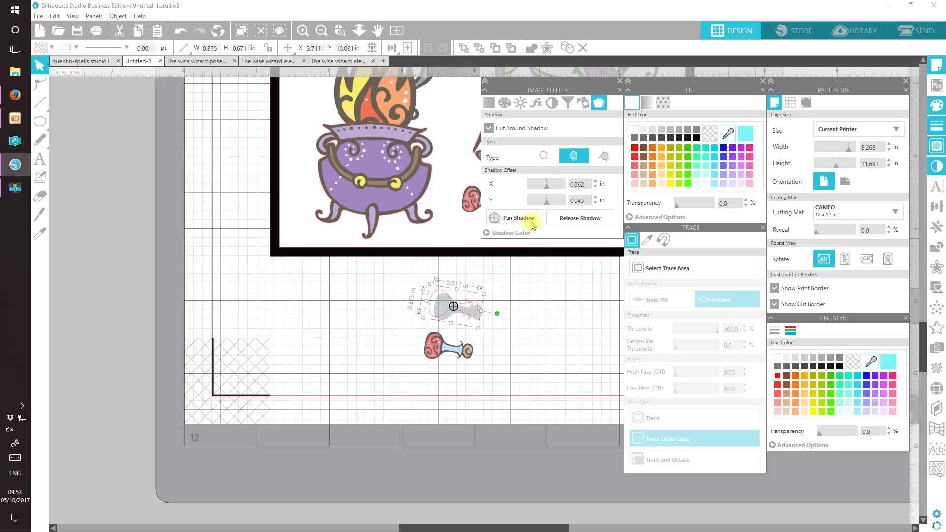
pyautogui.click(576, 220)
pyautogui.click(500, 385)
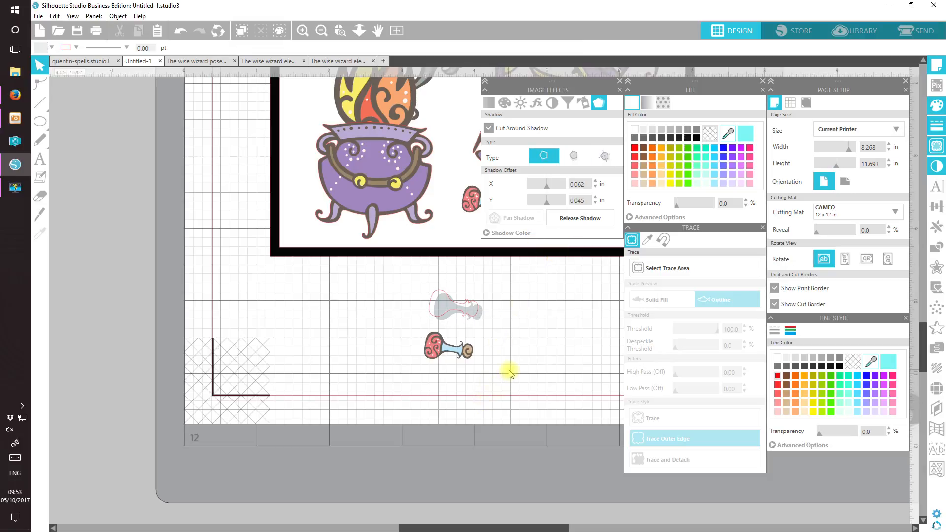
pyautogui.moveTo(480, 324); pyautogui.dragTo(540, 333)
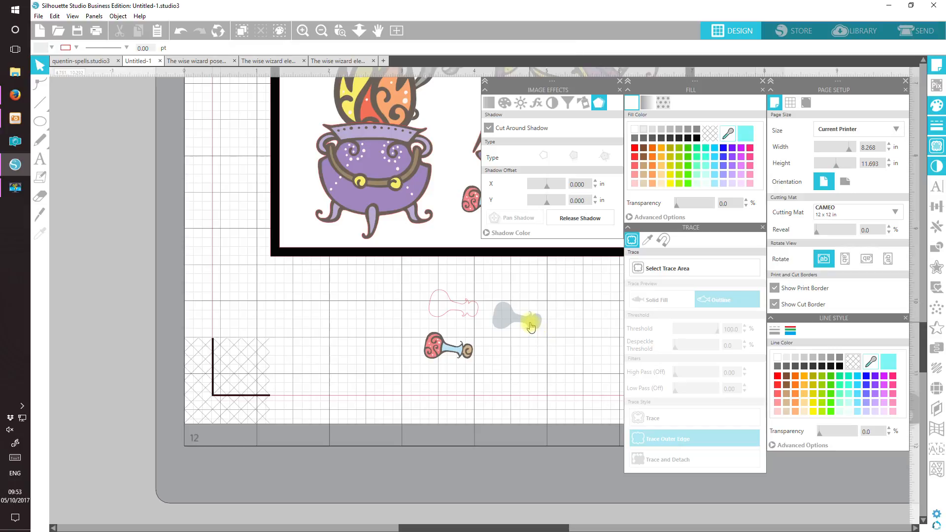
# Cut the released bottle-shaped shadow from the page and close the image effects settings.
pyautogui.click(530, 327)
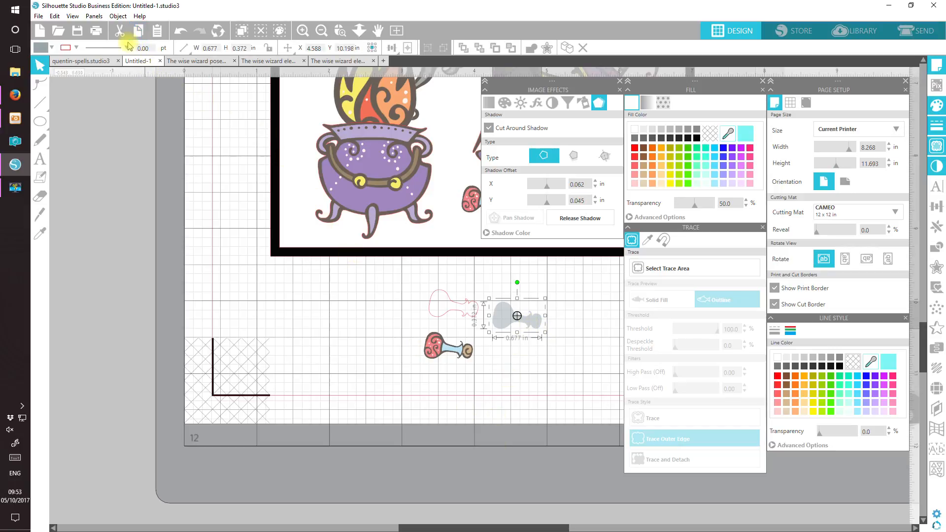
pyautogui.click(120, 31)
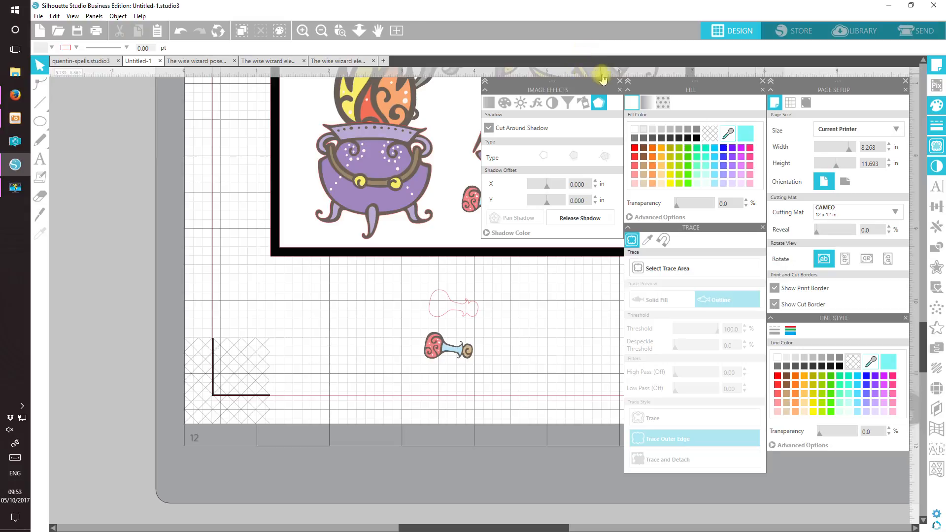
pyautogui.click(620, 81)
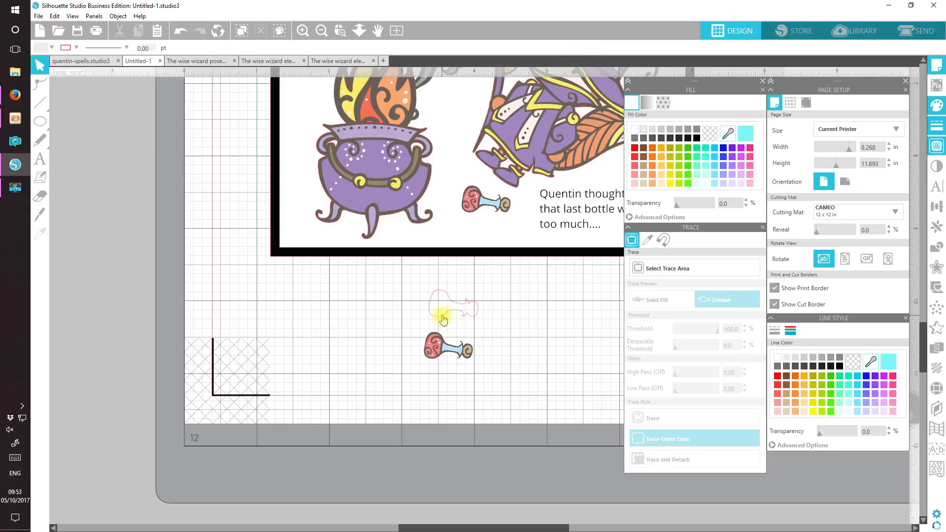
# Fill the loose bottle outline with the palest grey and remove its line colour.
pyautogui.click(443, 319)
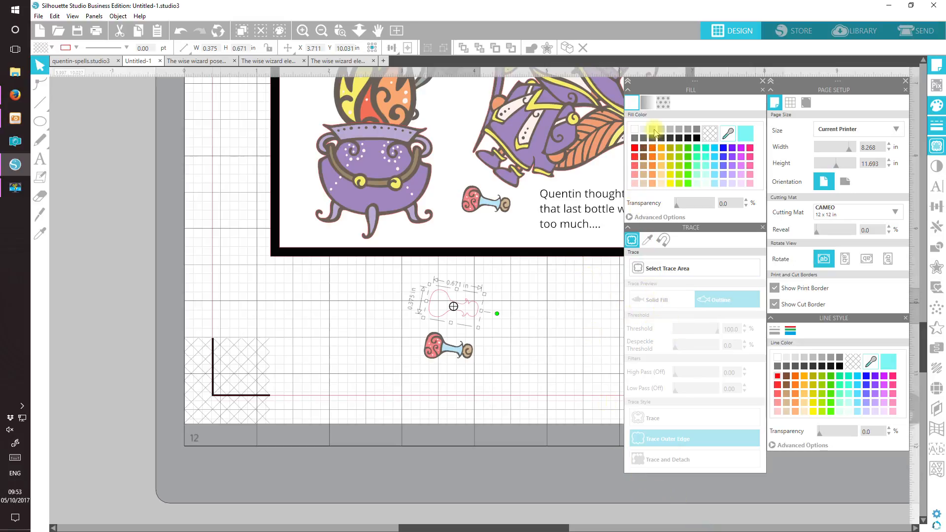
pyautogui.click(654, 129)
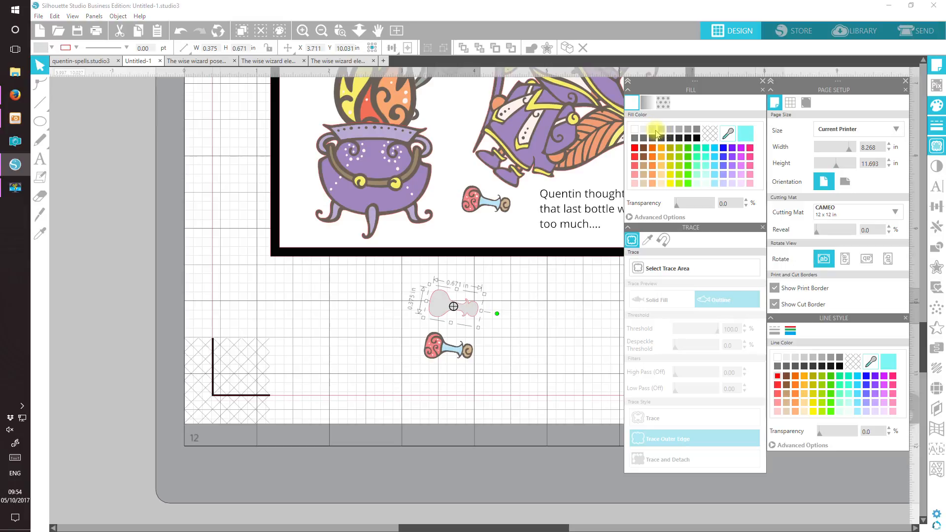
pyautogui.click(647, 132)
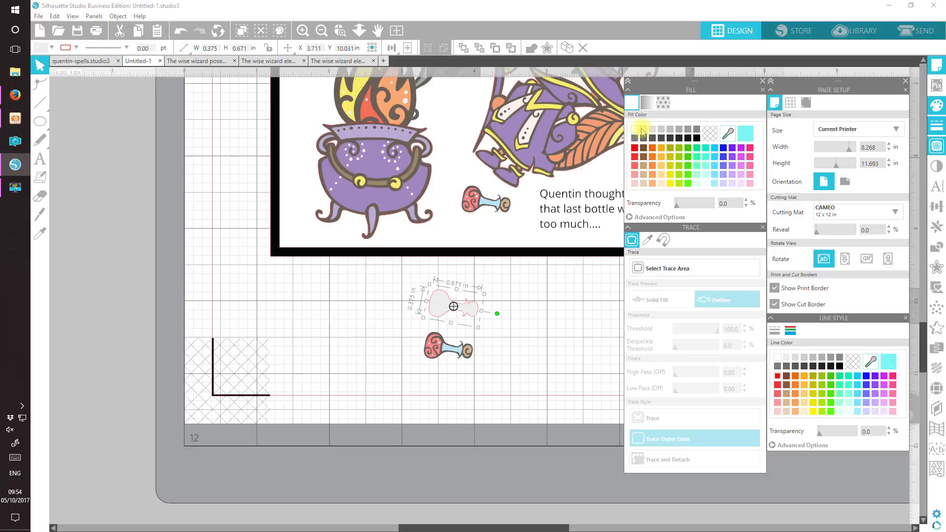
pyautogui.click(856, 363)
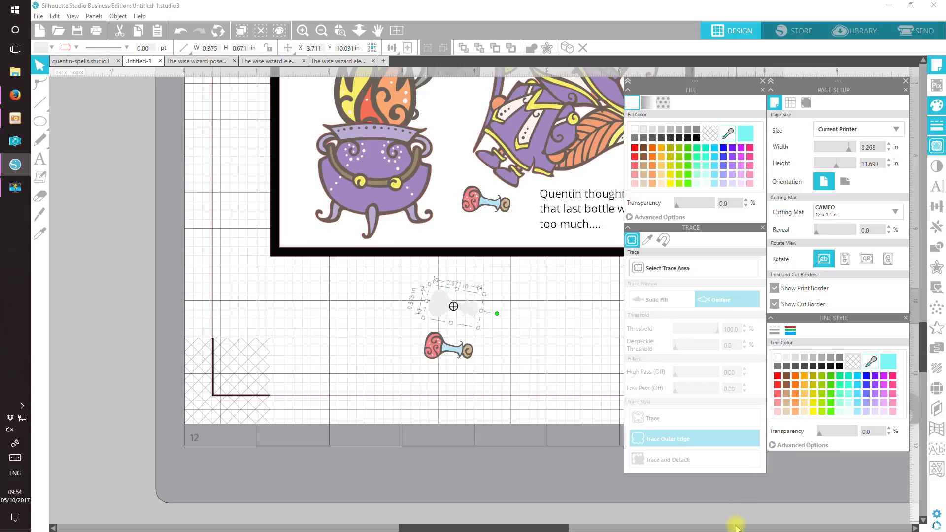
# Move the grey bottle shape onto the lower card, overlapping the potion bottle's underside, and close the trace settings.
pyautogui.moveTo(474, 306); pyautogui.dragTo(502, 225)
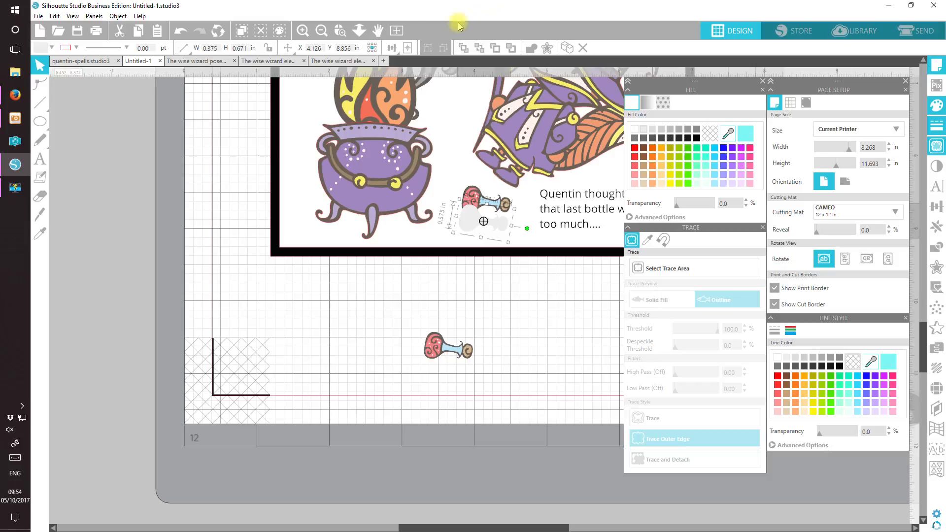
pyautogui.click(303, 32)
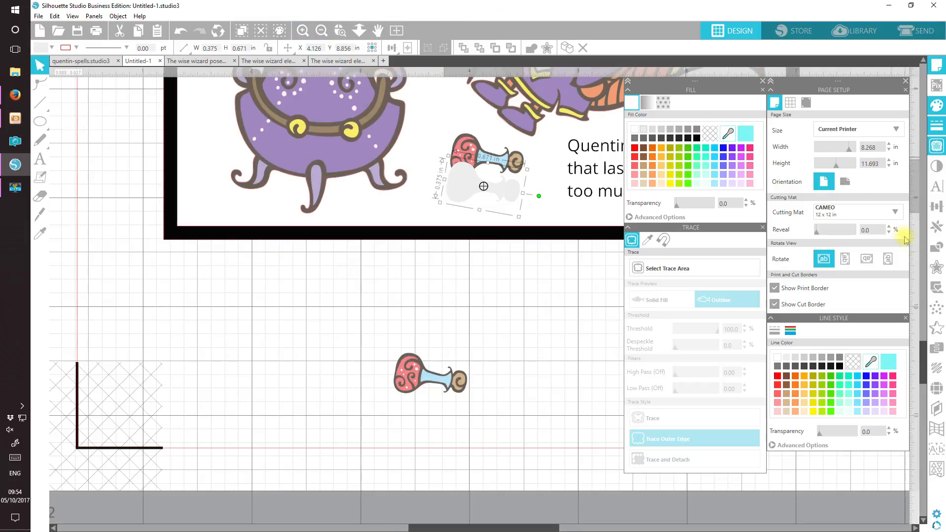
pyautogui.scroll(4, 924, 357)
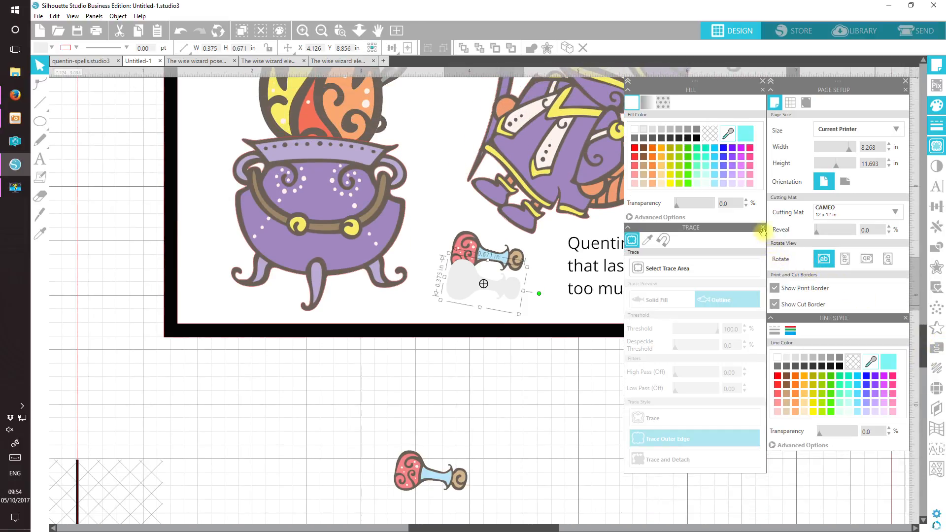
pyautogui.click(763, 227)
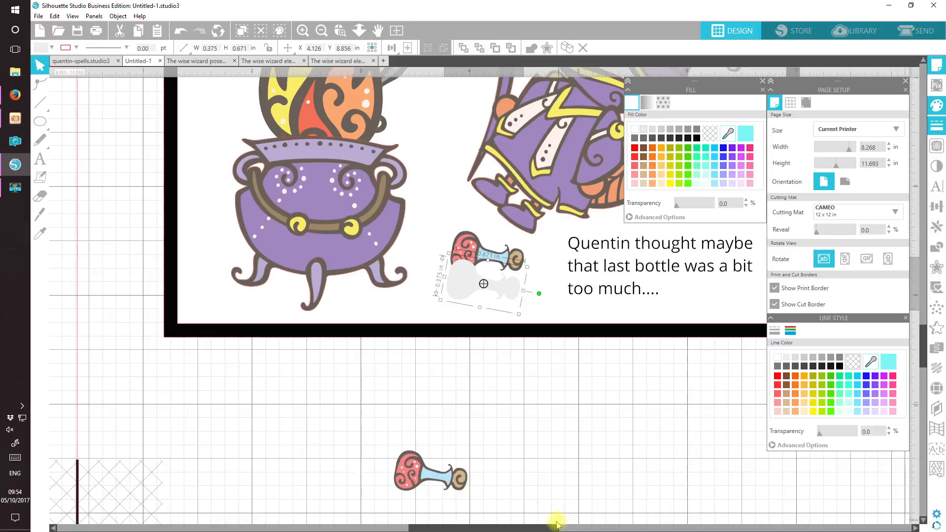
pyautogui.moveTo(544, 528); pyautogui.dragTo(574, 528)
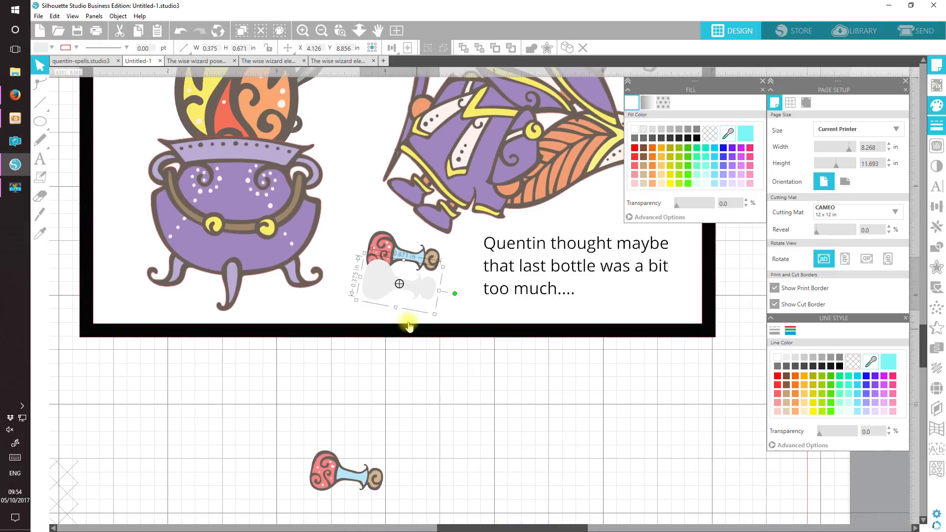
# Tilt the grey shadow slightly, nudge it to about X 4.127, Y 8.900 in under the bottle, and fill it with a slightly darker light grey.
pyautogui.moveTo(424, 290); pyautogui.dragTo(429, 295)
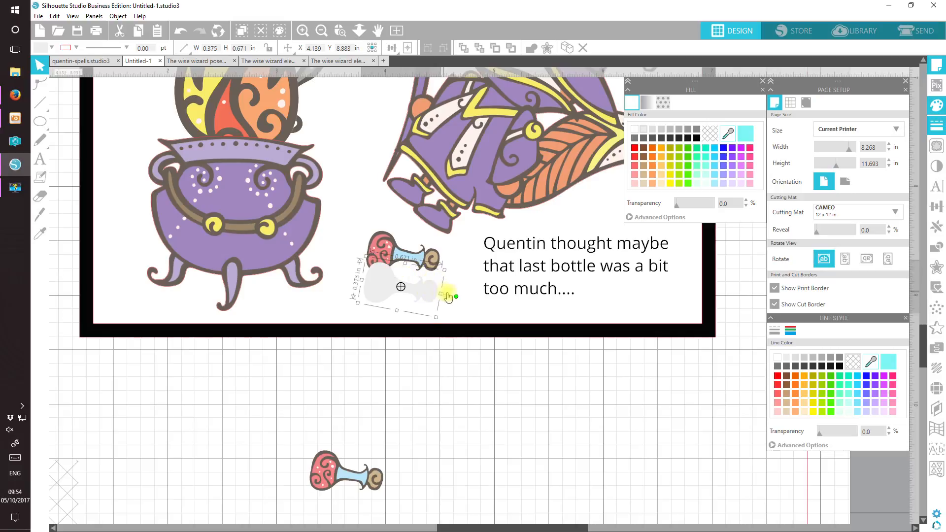
pyautogui.moveTo(458, 295); pyautogui.dragTo(457, 294)
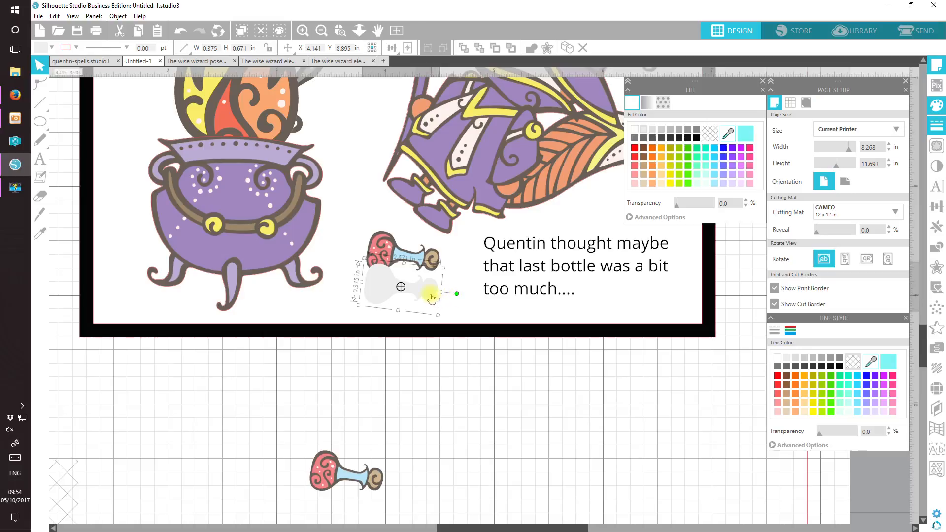
pyautogui.moveTo(422, 294); pyautogui.dragTo(423, 295)
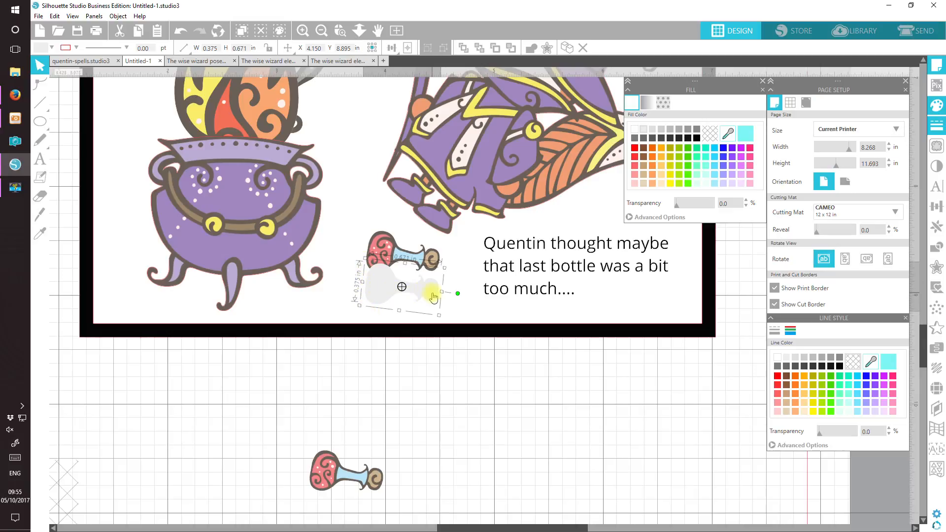
pyautogui.moveTo(430, 294); pyautogui.dragTo(425, 296)
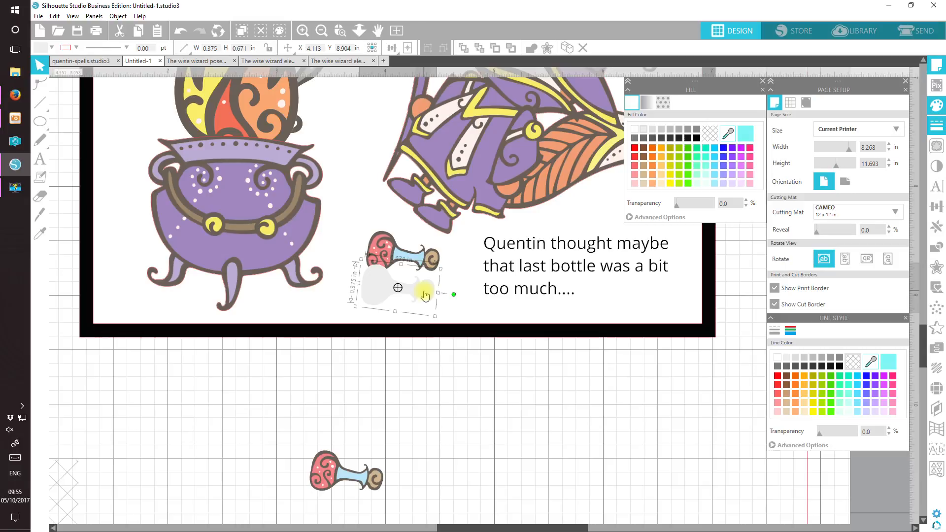
pyautogui.moveTo(425, 296); pyautogui.dragTo(427, 295)
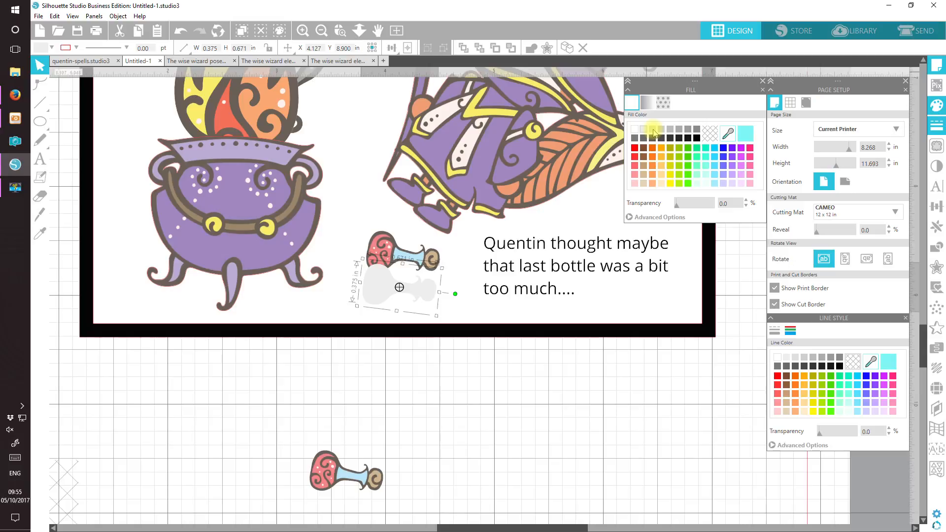
pyautogui.click(652, 130)
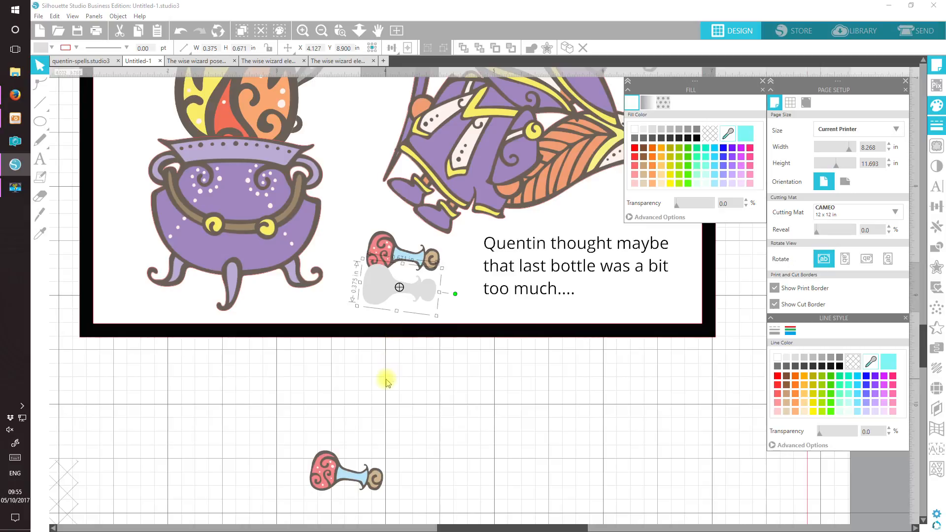
# Tilt the grey bottle shadow slightly more and nudge it under the bottle to about X 4.085, Y 8.930 in.
pyautogui.moveTo(456, 294); pyautogui.dragTo(426, 302)
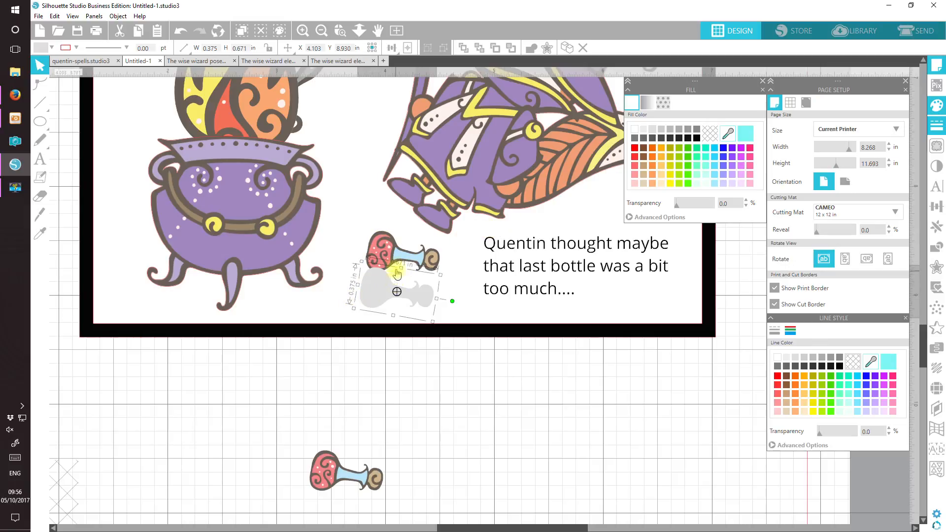
pyautogui.moveTo(382, 289); pyautogui.dragTo(383, 288)
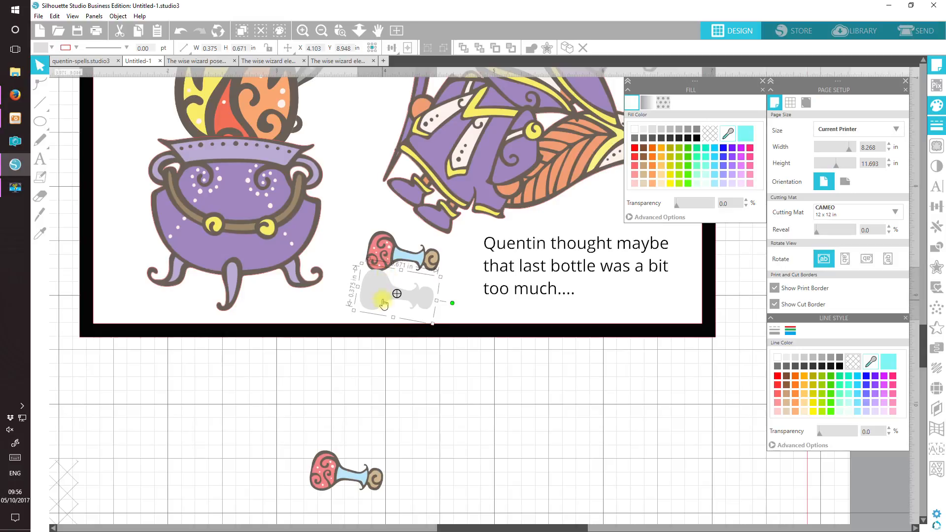
pyautogui.moveTo(376, 294); pyautogui.dragTo(374, 292)
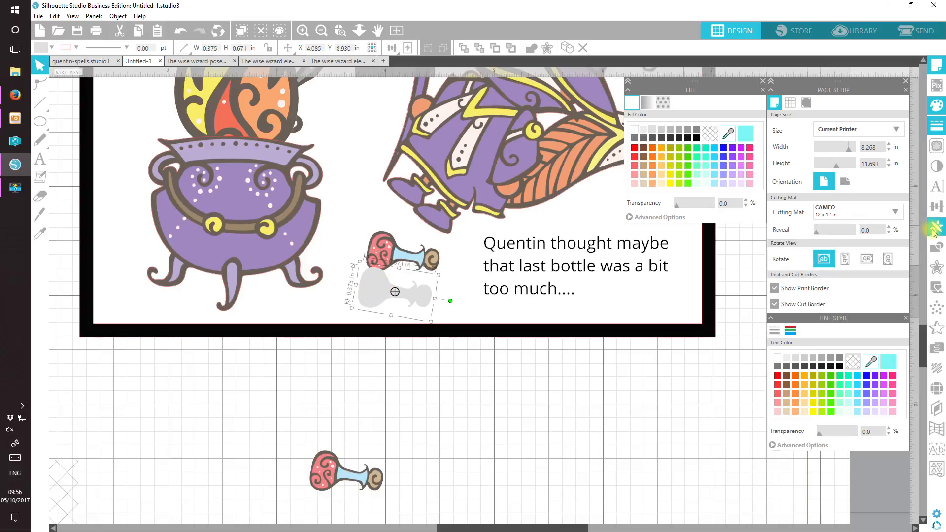
# Try slanting the grey shadow with the shear handles and shifting it back under the potion bottle.
pyautogui.click(937, 208)
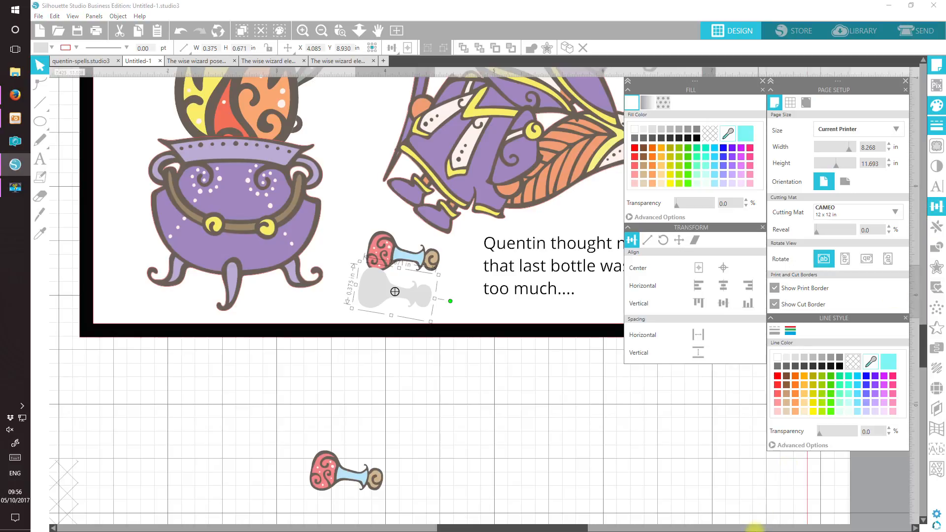
pyautogui.click(695, 241)
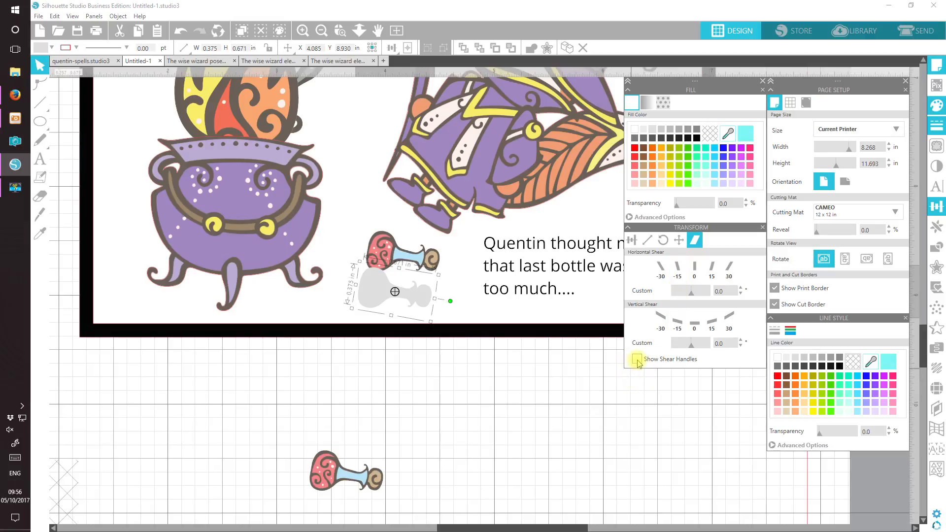
pyautogui.click(636, 359)
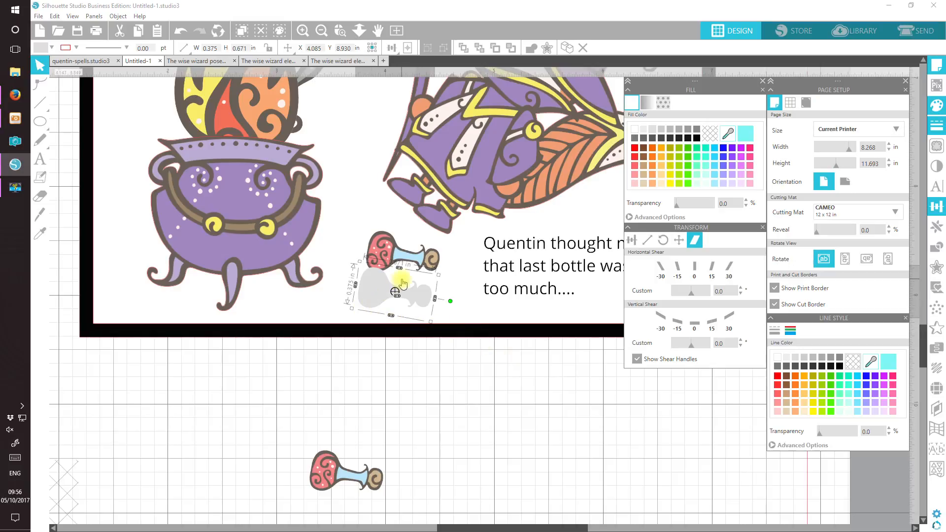
pyautogui.moveTo(400, 268); pyautogui.dragTo(419, 277)
pyautogui.moveTo(417, 277); pyautogui.dragTo(438, 287)
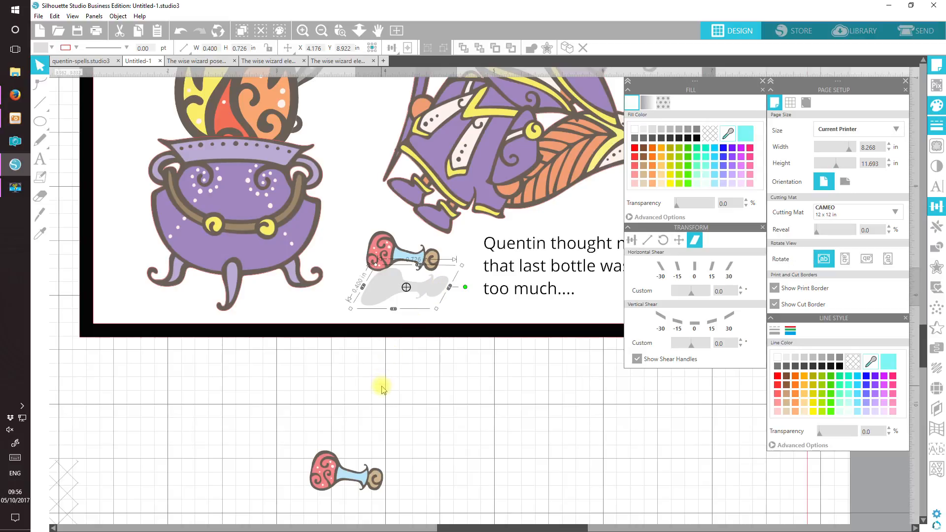
pyautogui.moveTo(437, 289); pyautogui.dragTo(426, 292)
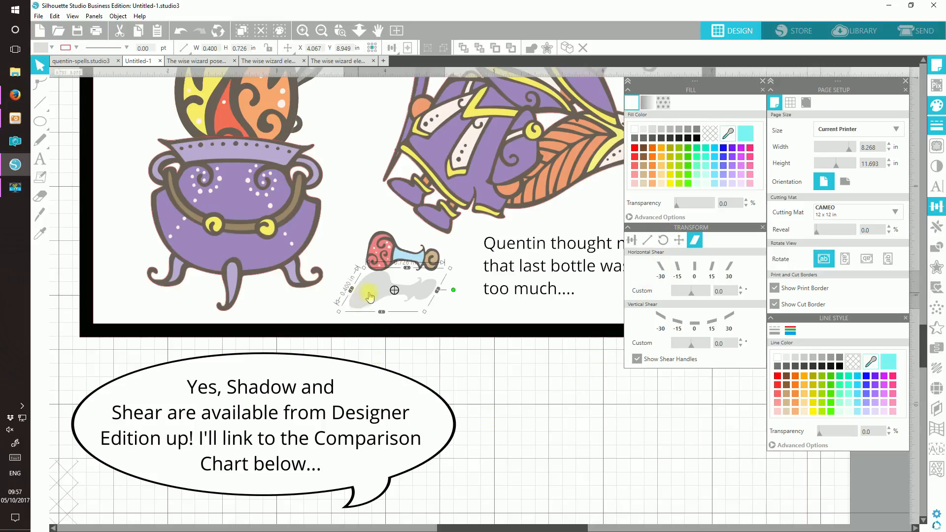
# Place the unsheared shadow at about X 4.103, Y 8.936 in and simplify its outline points.
pyautogui.moveTo(424, 310); pyautogui.dragTo(423, 292)
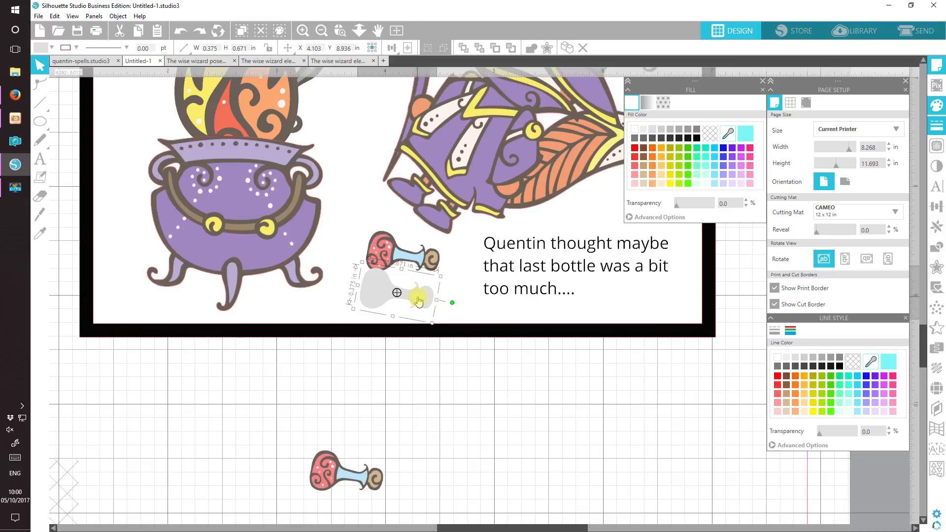
pyautogui.doubleClick(418, 301)
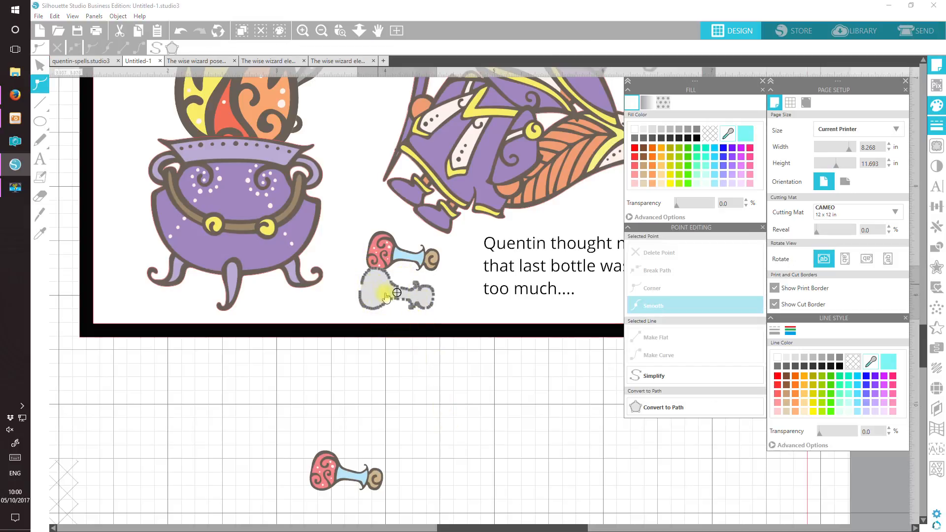
pyautogui.click(640, 376)
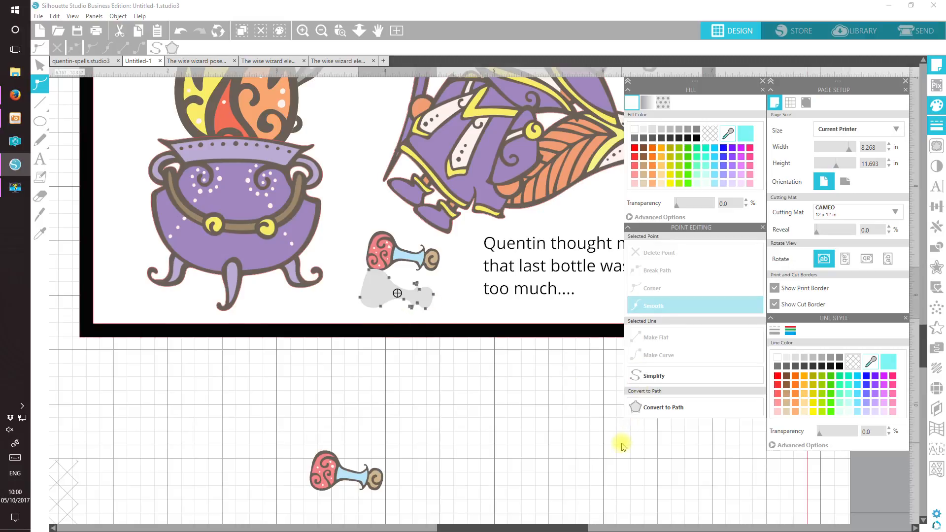
# Nudge the shadow's edit points around the round bottle body and neck to soften its outline.
pyautogui.click(303, 31)
pyautogui.click(302, 31)
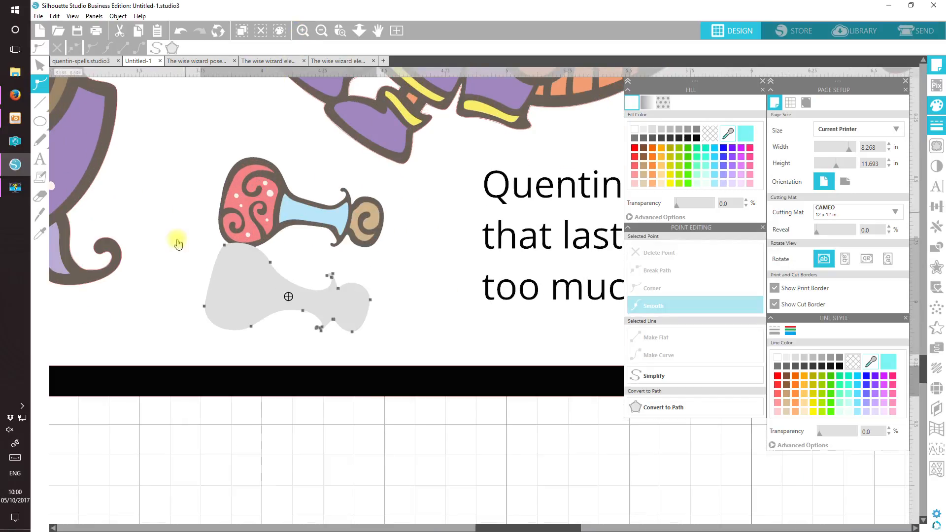
pyautogui.click(228, 248)
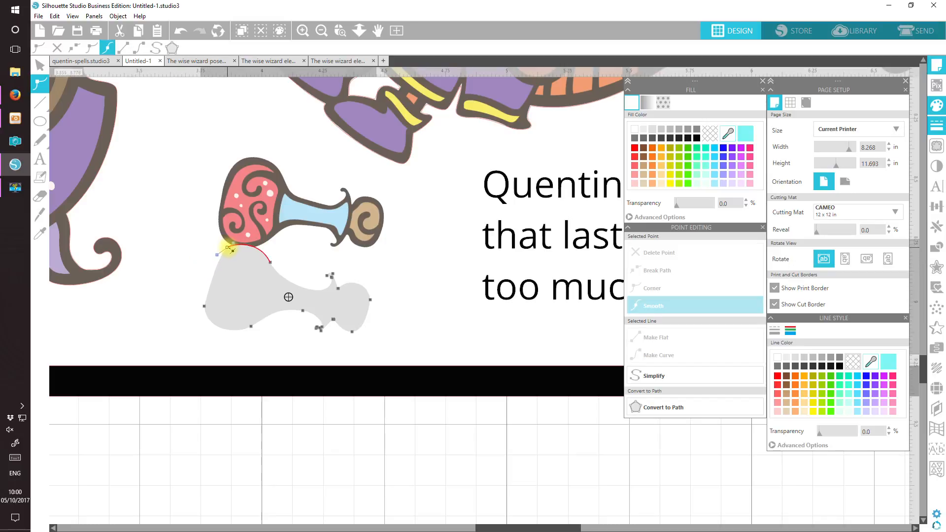
pyautogui.click(271, 265)
pyautogui.moveTo(270, 264); pyautogui.dragTo(269, 267)
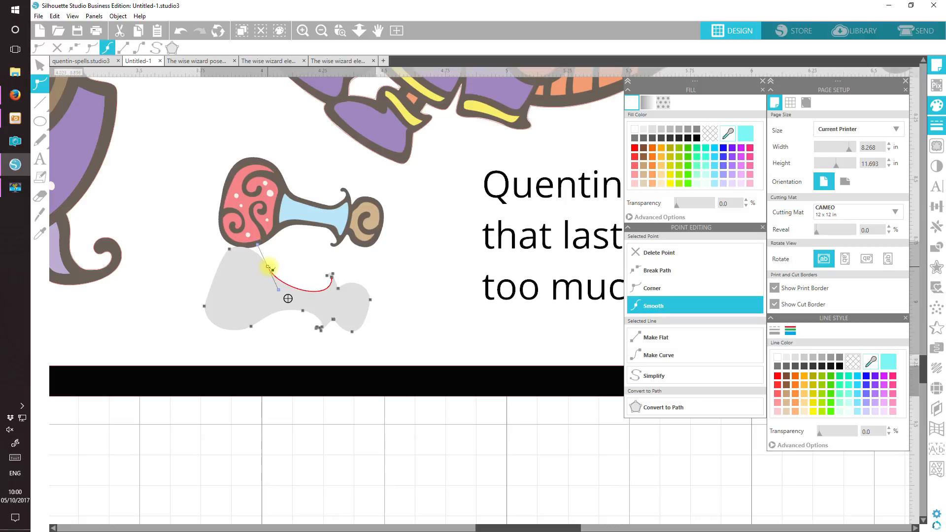
pyautogui.moveTo(204, 307); pyautogui.dragTo(201, 304)
pyautogui.moveTo(252, 327); pyautogui.dragTo(254, 328)
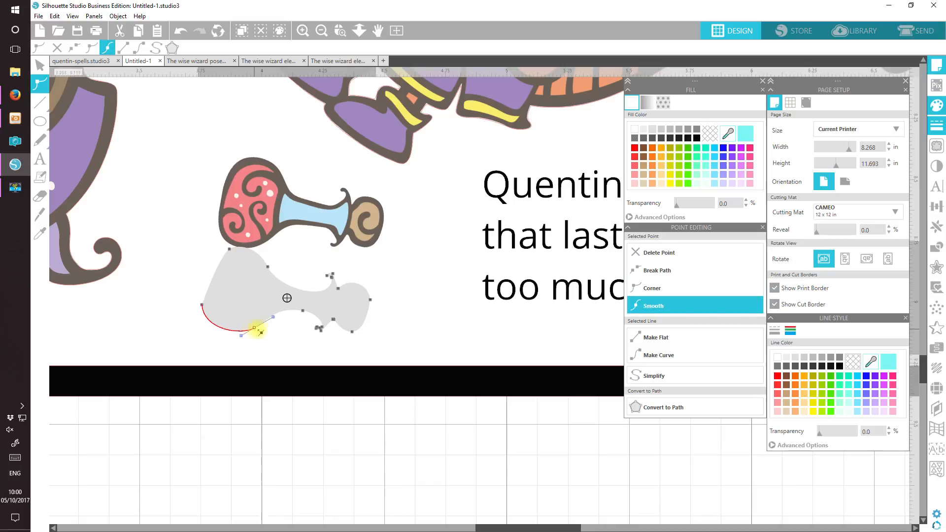
pyautogui.click(304, 312)
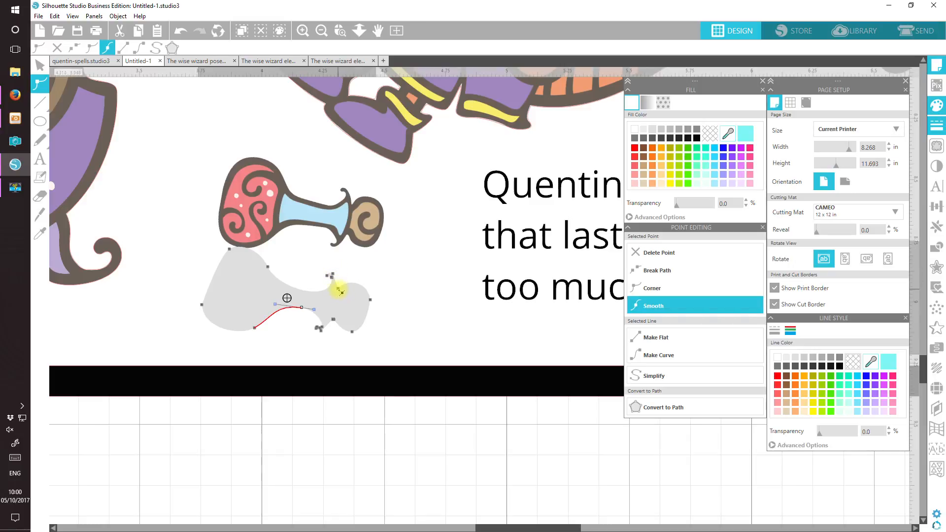
# Adjust the edit points around the shadow's stopper and upper lip, undoing one misplaced point move.
pyautogui.click(352, 333)
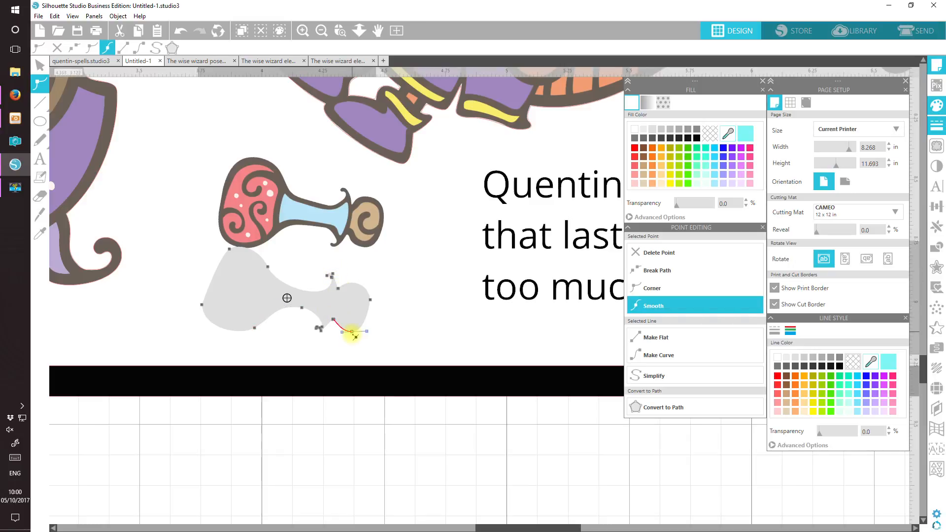
pyautogui.moveTo(358, 337); pyautogui.dragTo(354, 338)
pyautogui.click(371, 302)
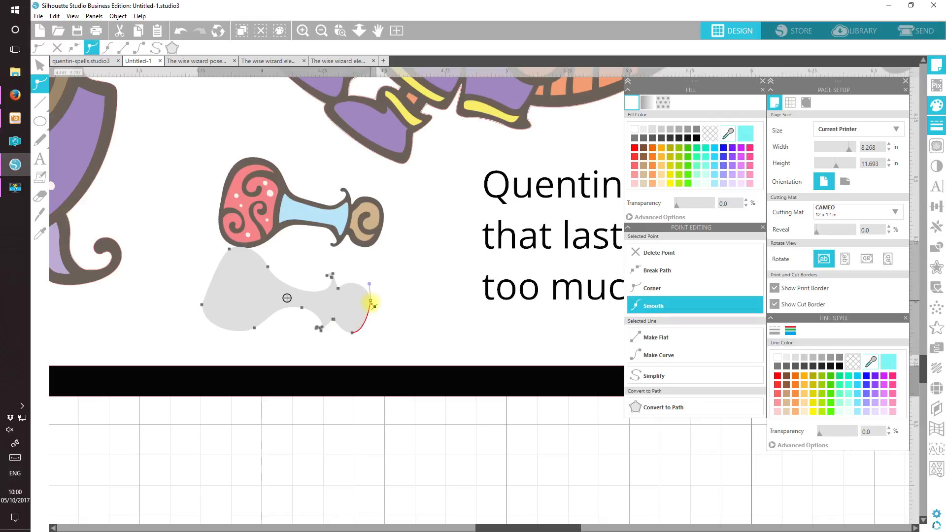
pyautogui.click(339, 290)
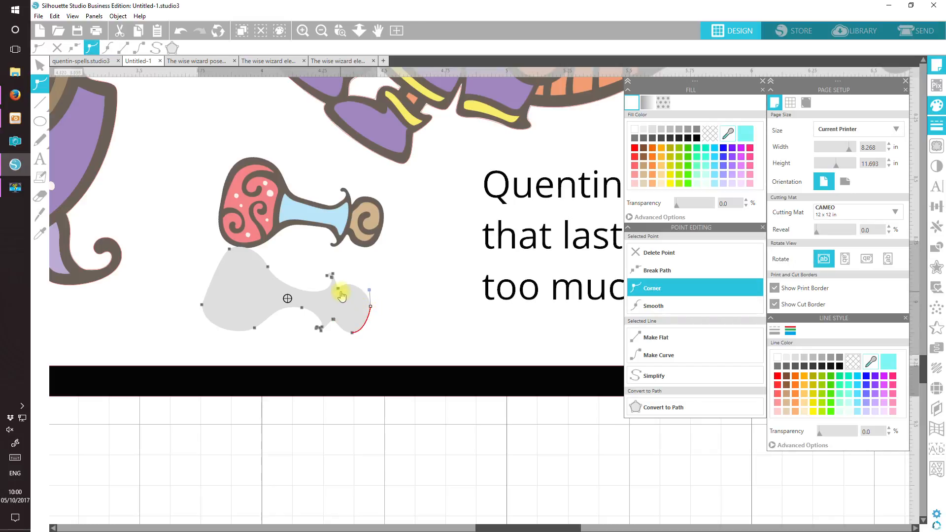
pyautogui.moveTo(340, 290); pyautogui.dragTo(339, 296)
pyautogui.click(180, 31)
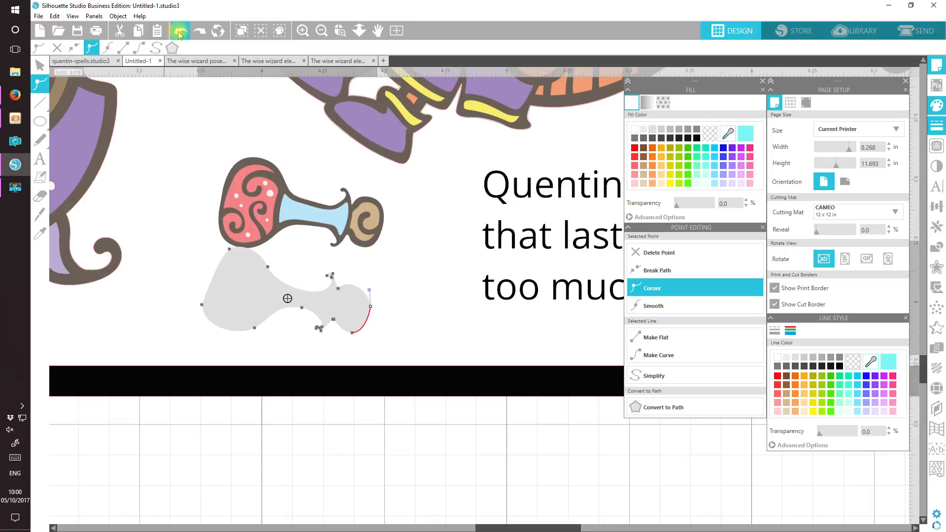
pyautogui.moveTo(342, 292); pyautogui.dragTo(344, 296)
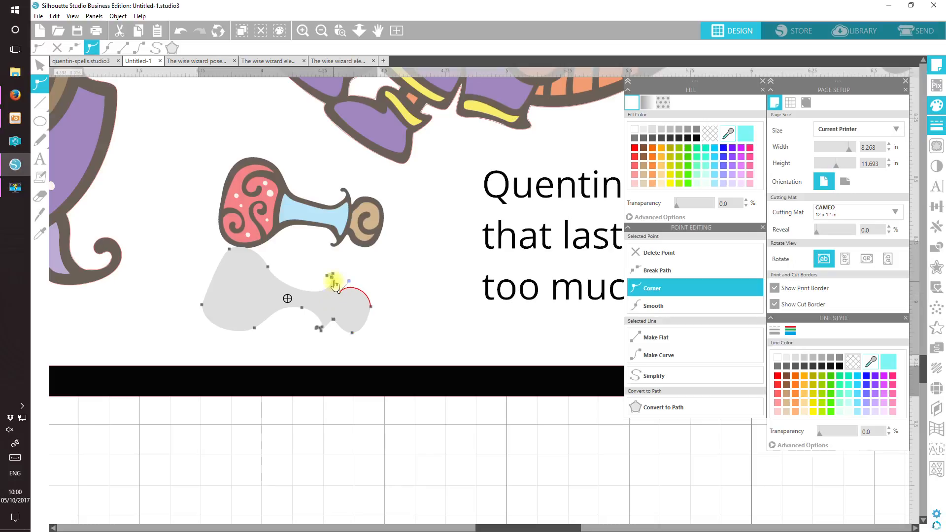
pyautogui.click(334, 280)
pyautogui.moveTo(332, 274); pyautogui.dragTo(334, 277)
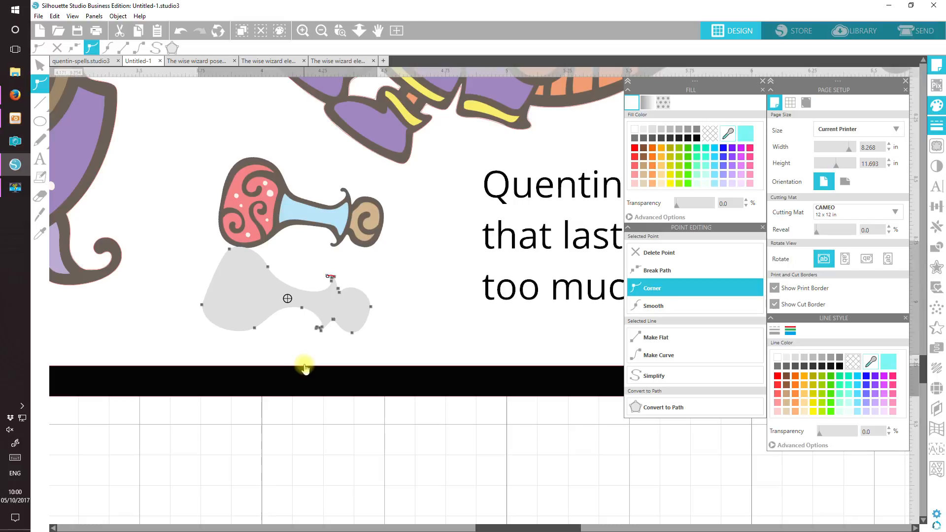
# Fine-tune the points on the upper, outer and lower edges of the shadow's round body and finish point editing.
pyautogui.click(229, 250)
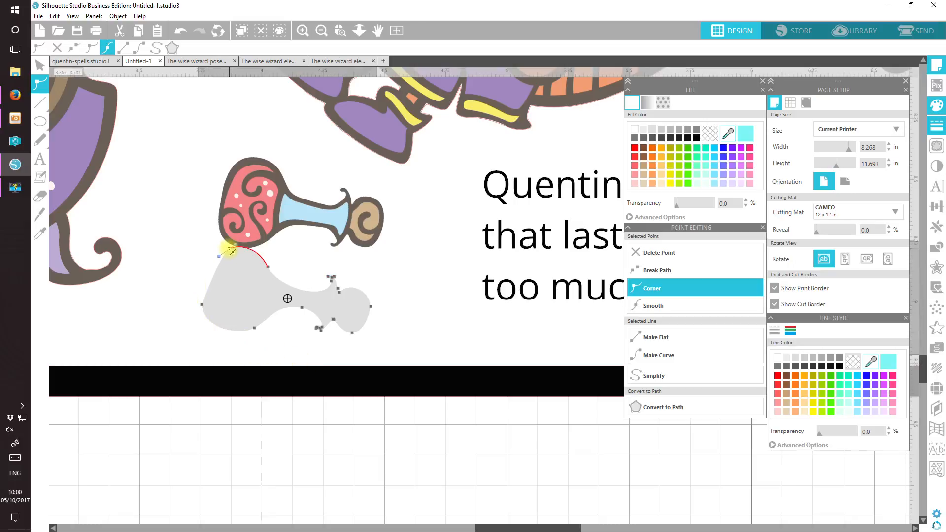
pyautogui.click(203, 306)
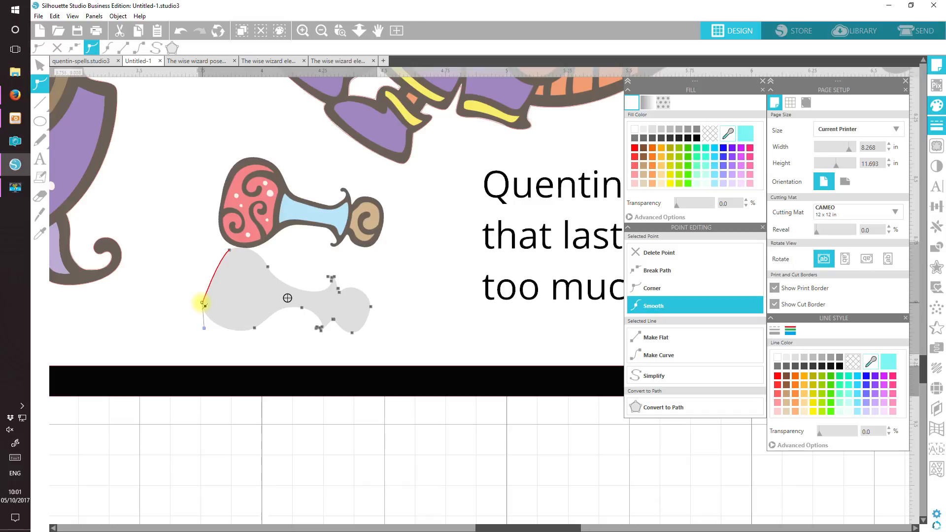
pyautogui.click(257, 328)
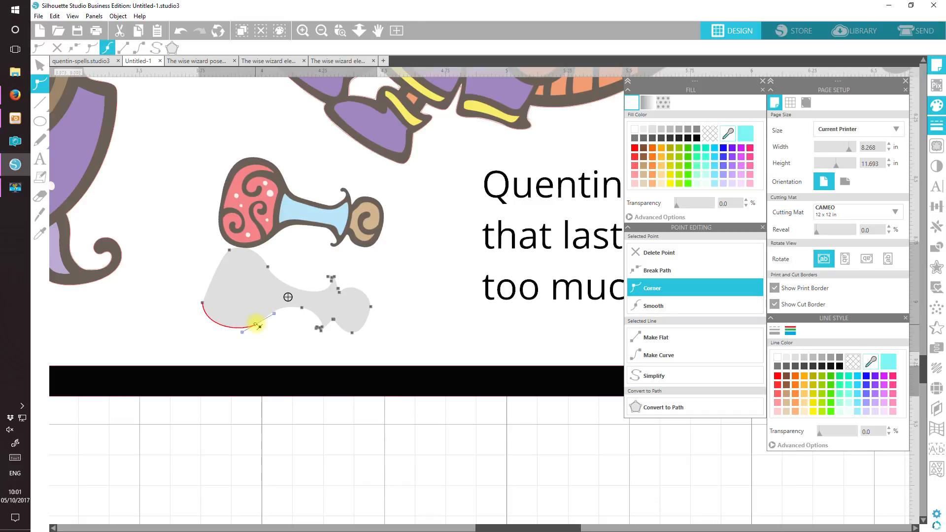
pyautogui.click(240, 425)
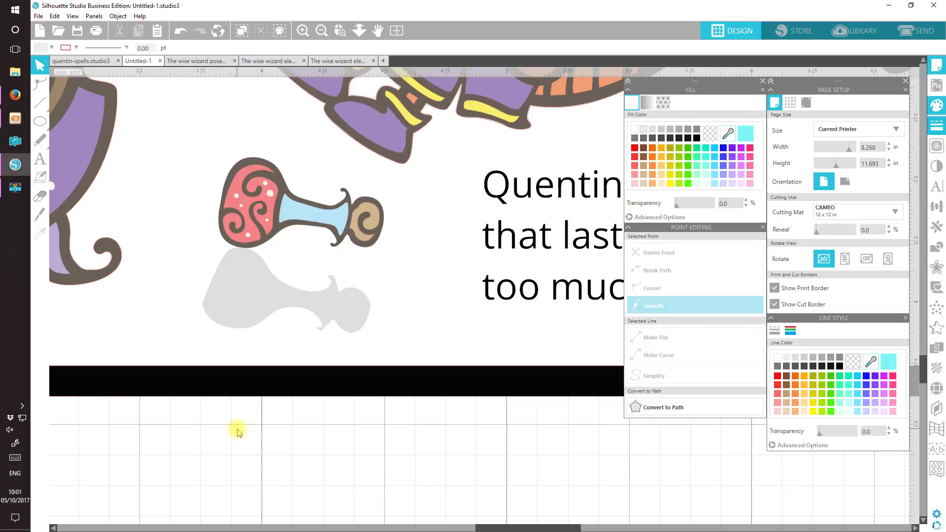
# Reduce the shadow's tilt slightly and position it under the bottle at about X 4.120, Y 8.963 in.
pyautogui.click(245, 297)
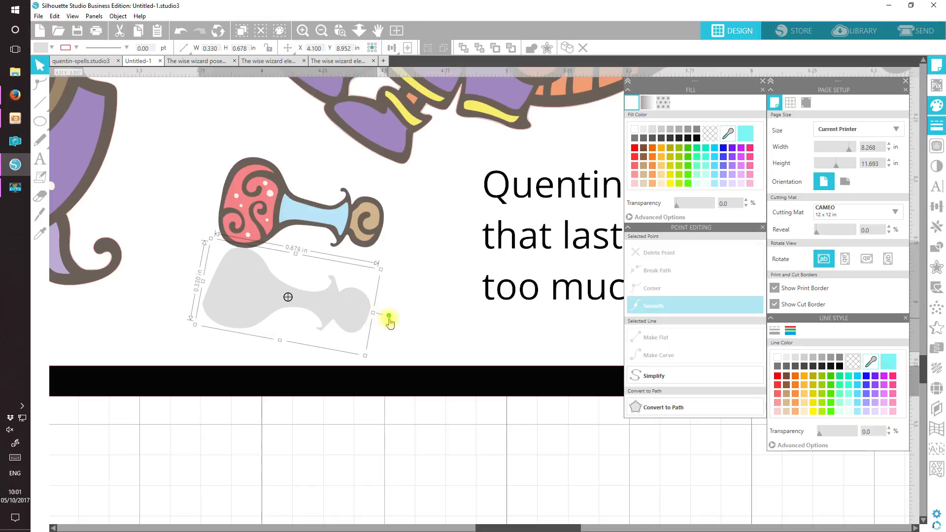
pyautogui.moveTo(388, 317); pyautogui.dragTo(344, 306)
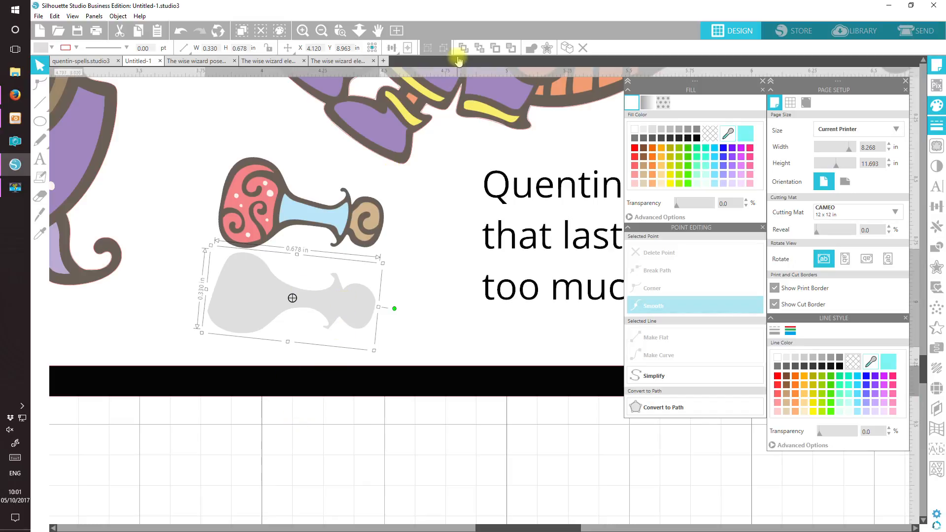
pyautogui.click(302, 32)
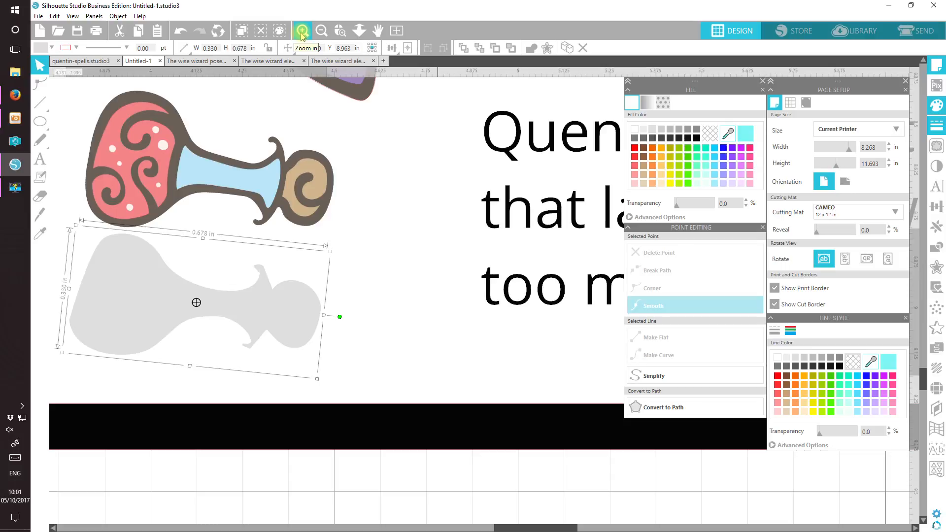
pyautogui.click(320, 32)
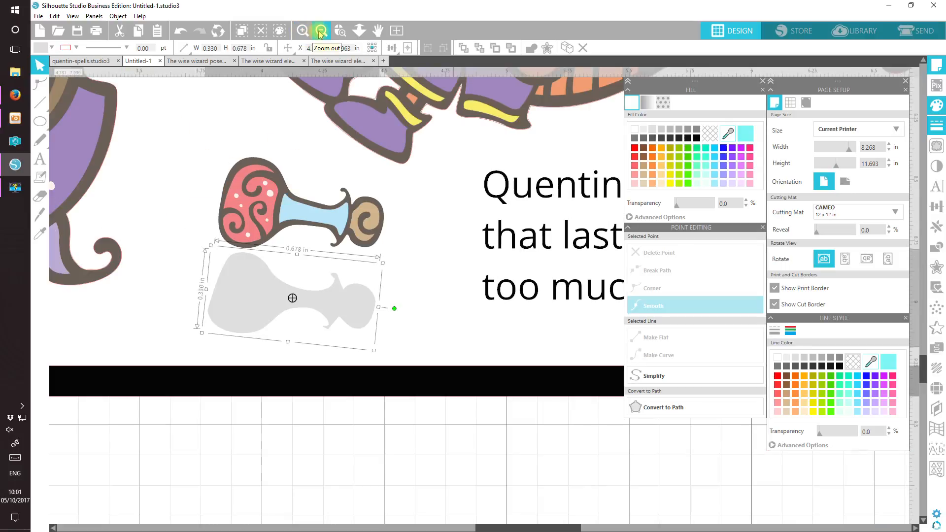
# Cut the spare potion bottle lying below the card from the page.
pyautogui.click(320, 31)
pyautogui.click(320, 31)
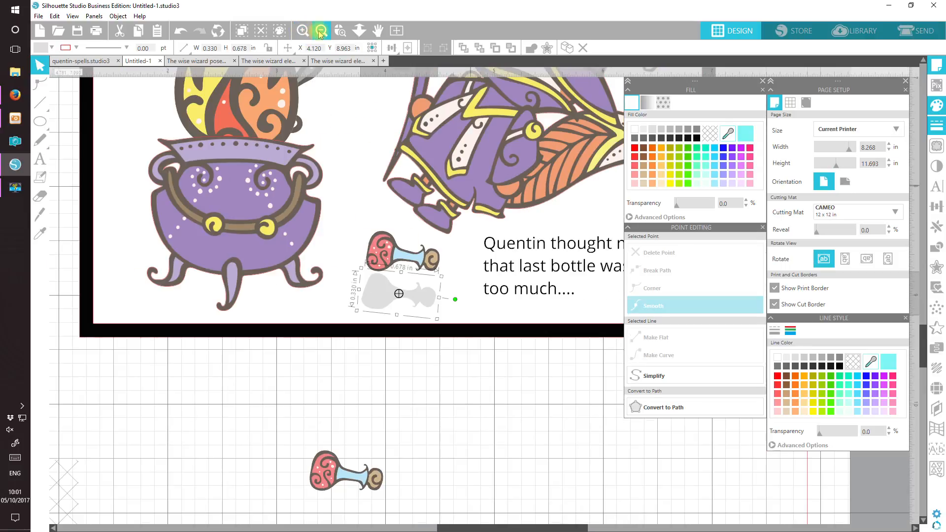
pyautogui.click(320, 32)
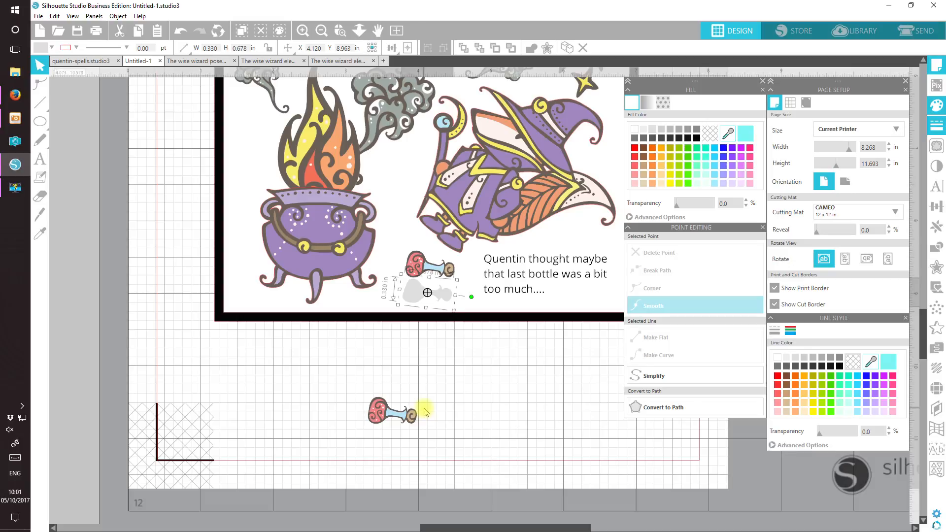
pyautogui.click(390, 412)
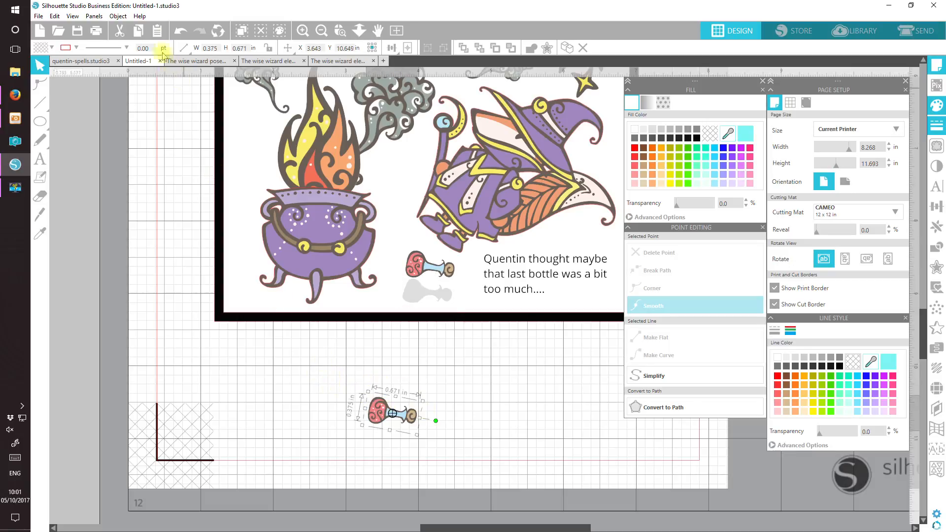
pyautogui.click(120, 30)
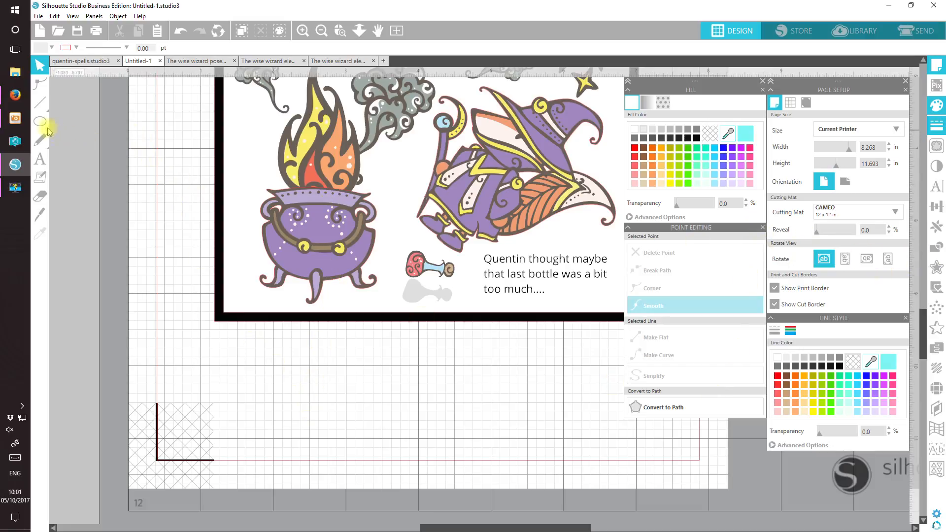
# Draw a light grey filled ellipse about 0.767 in wide and 0.156 in high beneath the cauldron.
pyautogui.moveTo(42, 124)
pyautogui.click(96, 121)
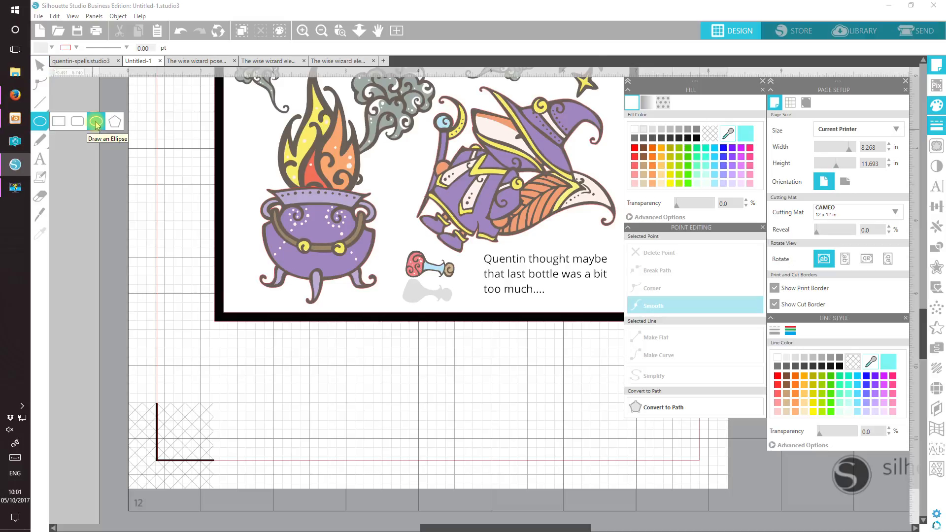
pyautogui.click(645, 131)
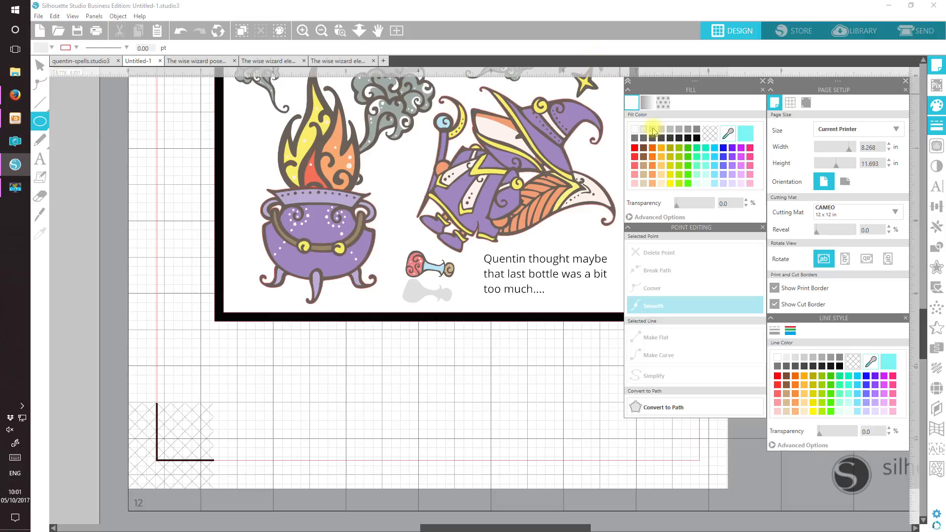
pyautogui.click(661, 129)
pyautogui.moveTo(291, 283); pyautogui.dragTo(346, 294)
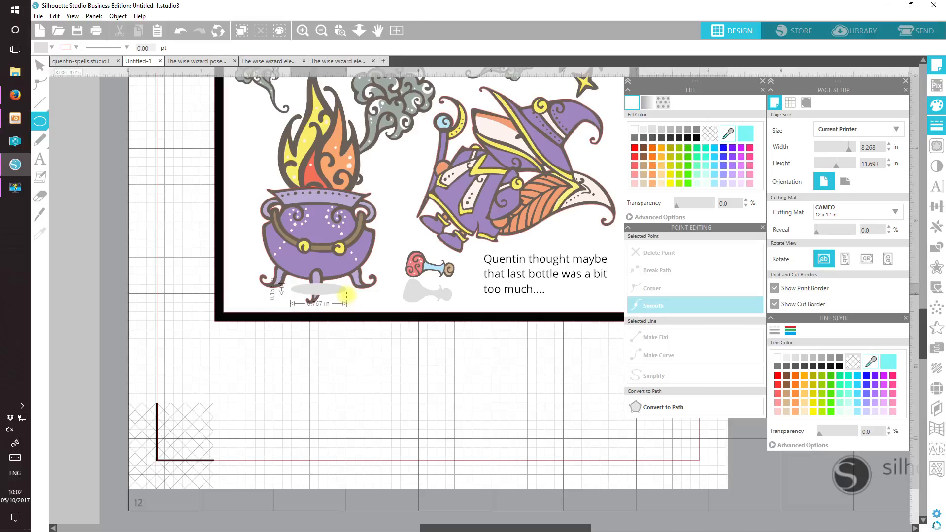
pyautogui.moveTo(346, 295); pyautogui.dragTo(346, 294)
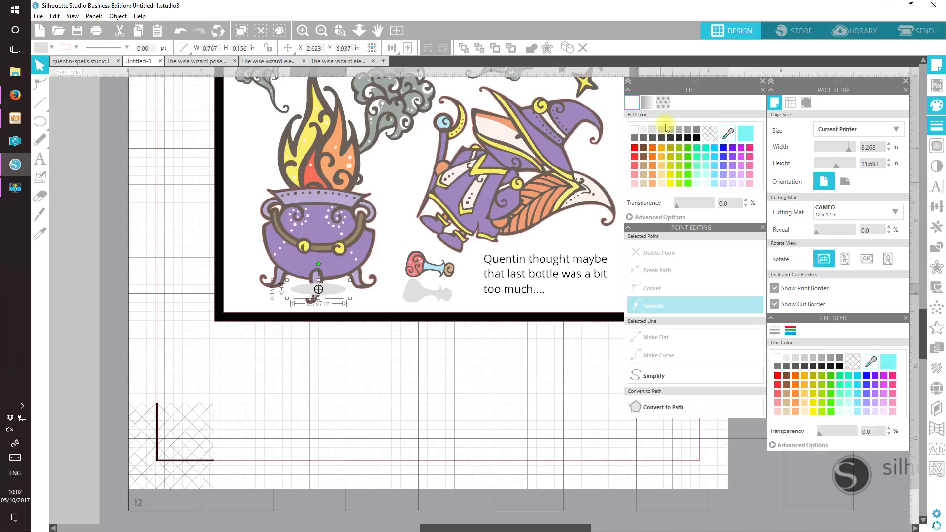
# Give the ellipse a slightly darker grey fill and send it behind the cauldron's feet.
pyautogui.click(663, 129)
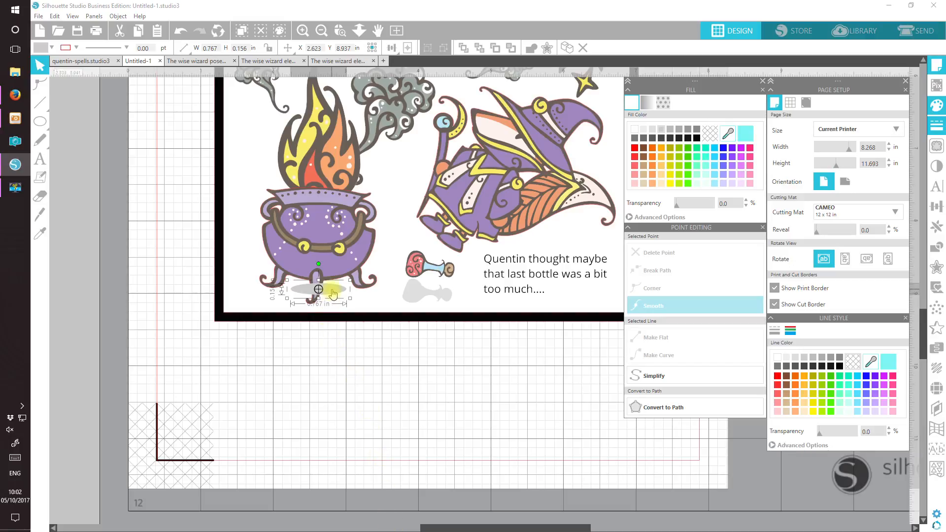
pyautogui.click(510, 49)
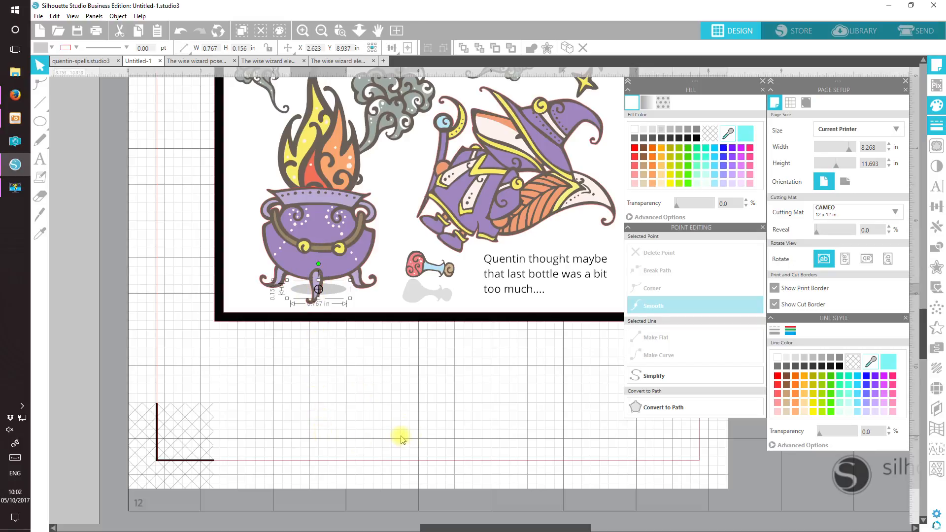
pyautogui.click(400, 438)
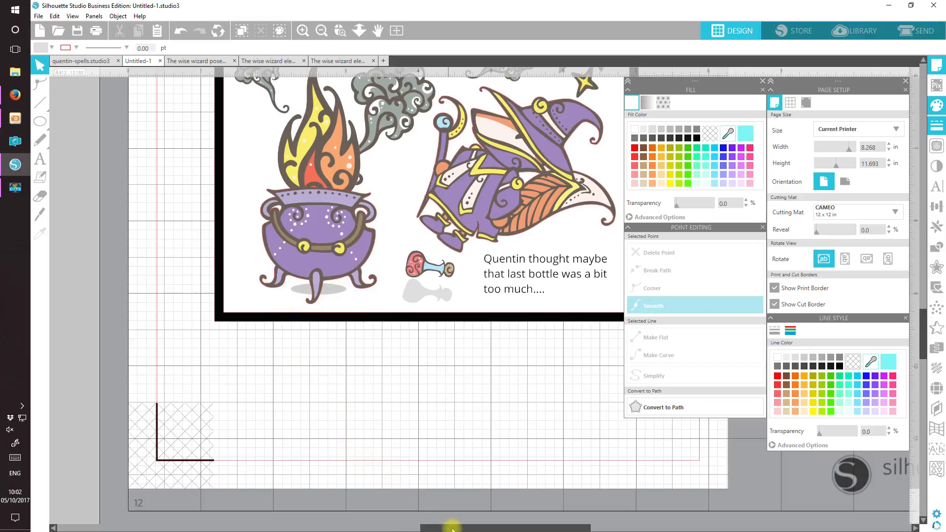
# Duplicate the tumbling wizard on the lower card and place the copy below the card.
pyautogui.hscroll(5, 452, 526)
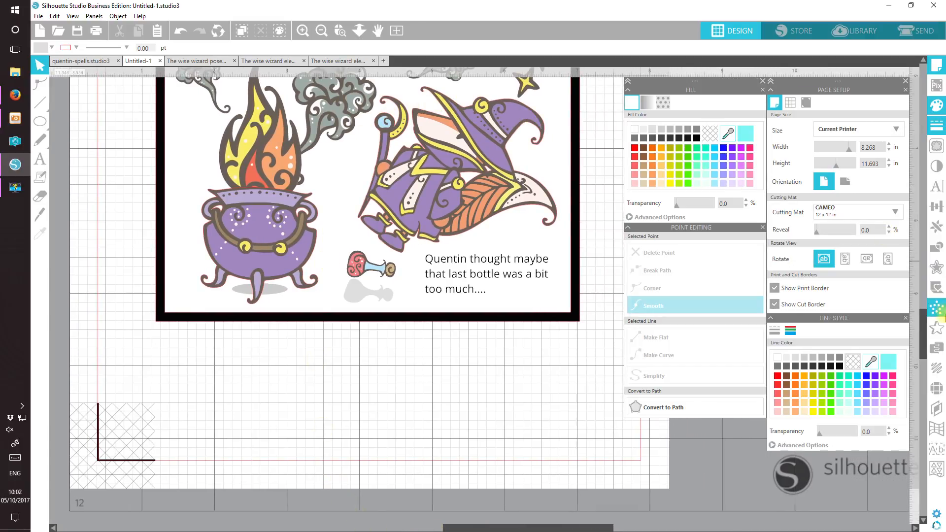
pyautogui.moveTo(926, 330); pyautogui.dragTo(925, 313)
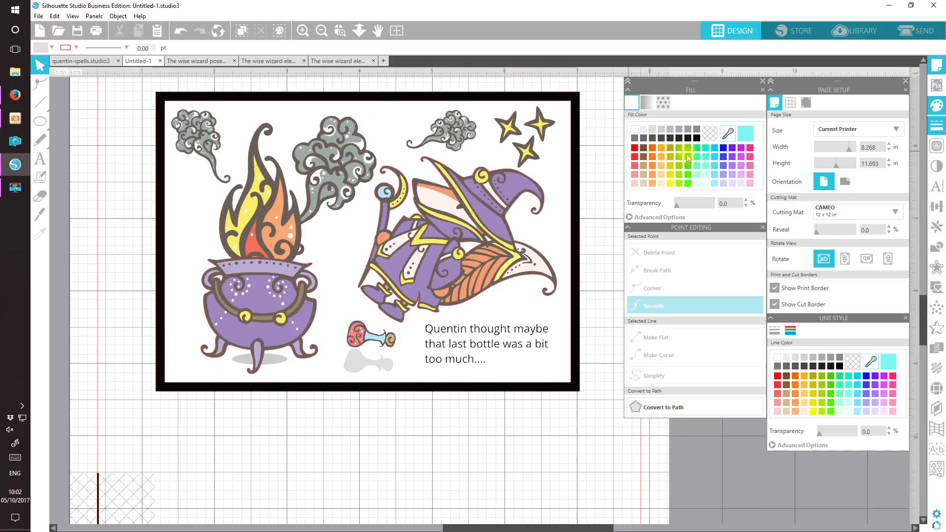
pyautogui.click(482, 274)
pyautogui.click(566, 47)
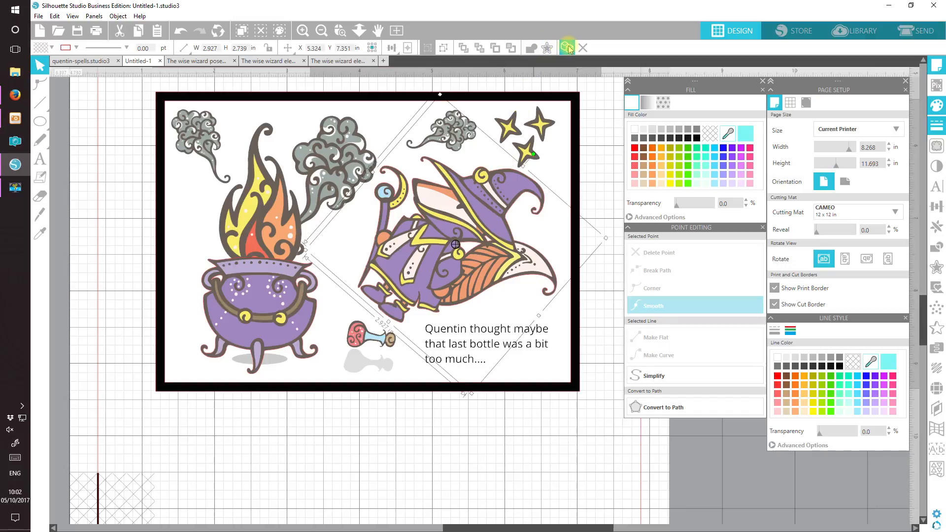
pyautogui.moveTo(492, 239); pyautogui.dragTo(452, 393)
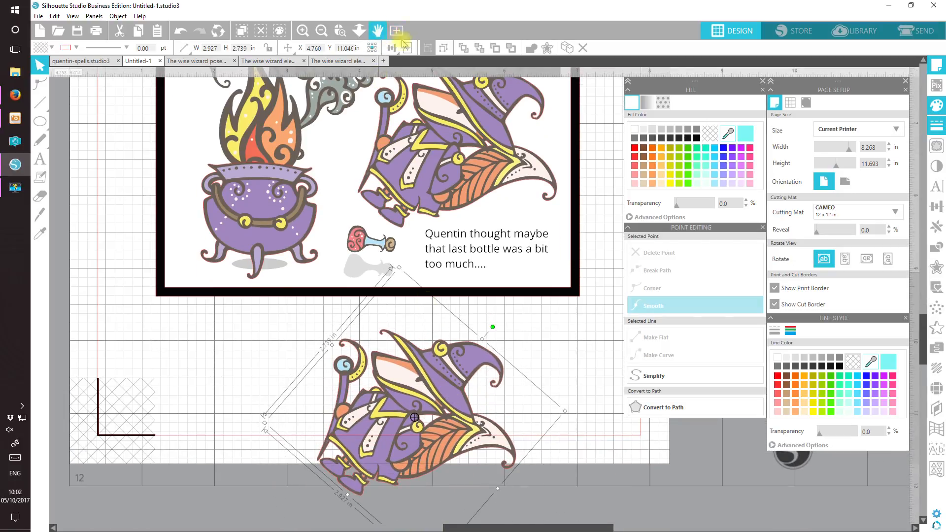
# Ungroup the wizard copy, pull its artwork away from the traced outline and cut the artwork from the page.
pyautogui.click(441, 49)
pyautogui.moveTo(441, 418); pyautogui.dragTo(327, 443)
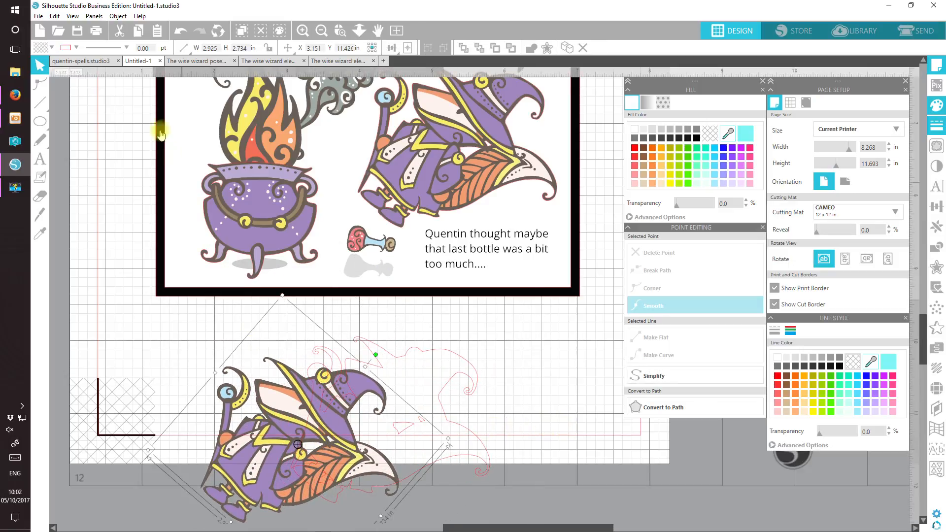
pyautogui.click(119, 30)
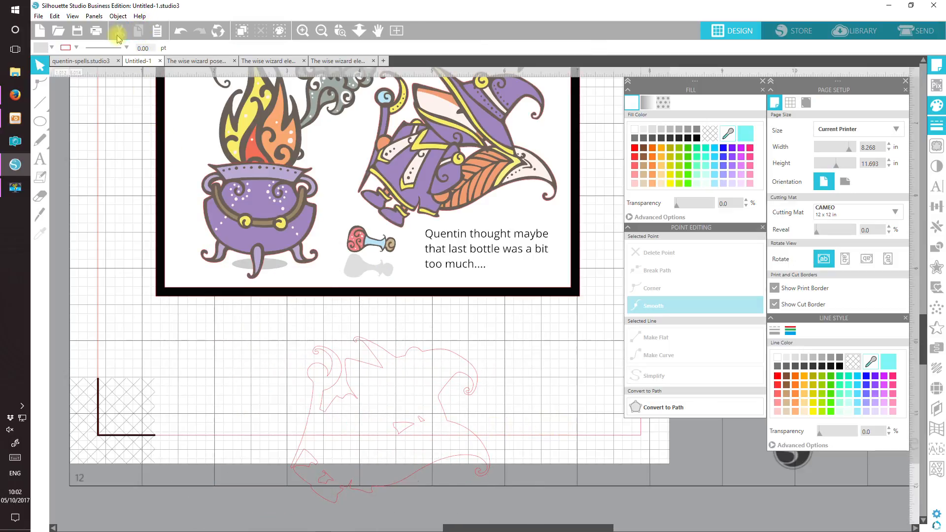
# Turn the remaining outline into a pale grey silhouette with a transparent line, placed over the wizard on the card.
pyautogui.click(441, 401)
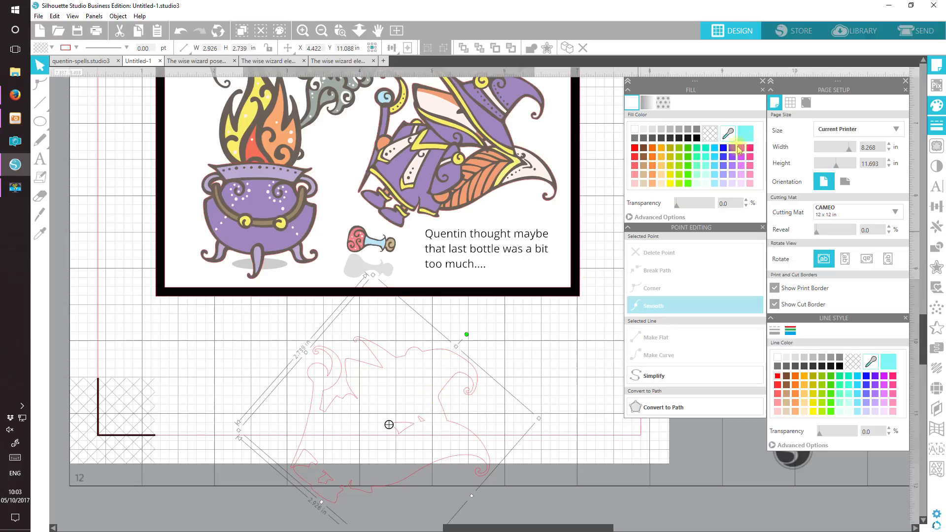
pyautogui.click(645, 131)
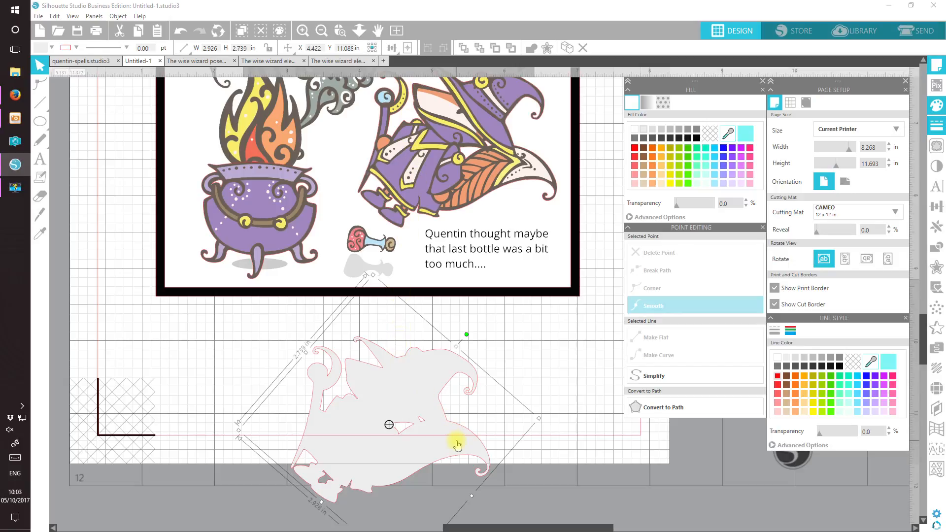
pyautogui.moveTo(435, 458); pyautogui.dragTo(429, 407)
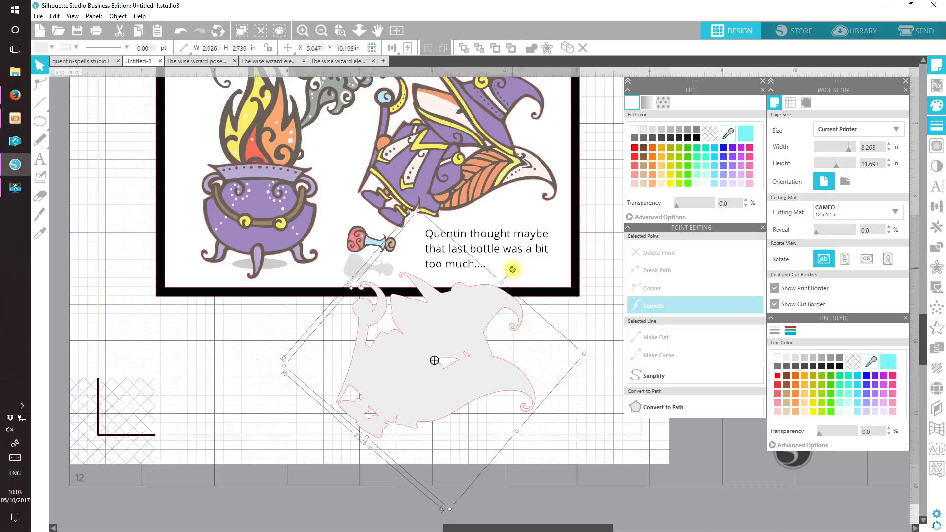
pyautogui.moveTo(483, 378); pyautogui.dragTo(507, 199)
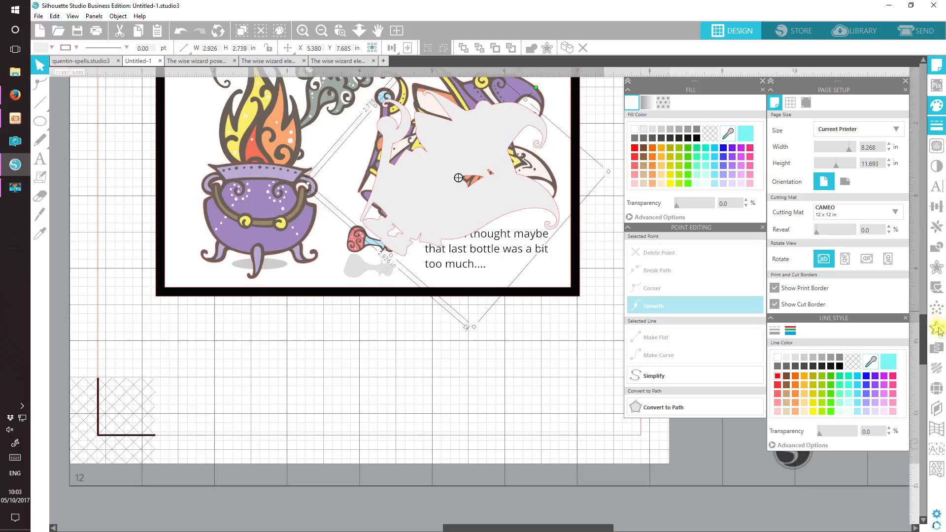
pyautogui.click(854, 363)
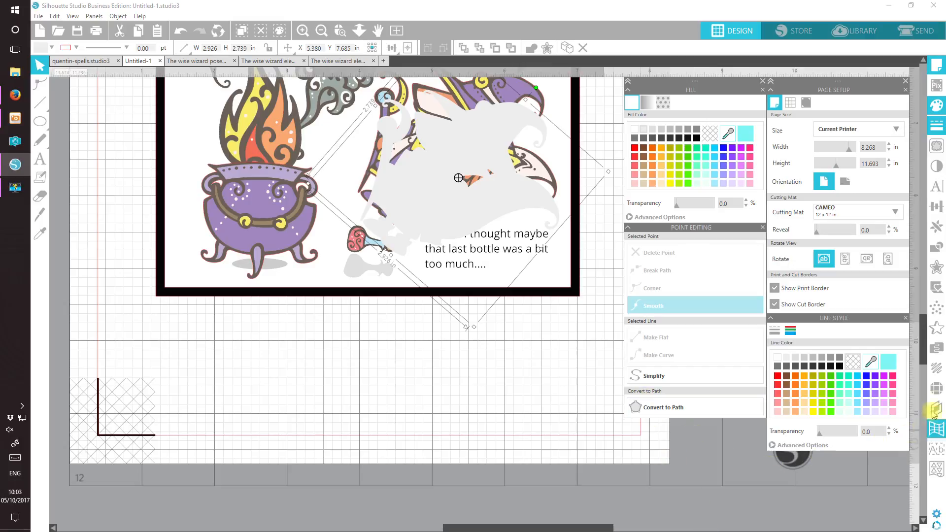
# Align the grey silhouette with the wizard at about X 5.366, Y 7.379 in and send it to the back.
pyautogui.moveTo(922, 355); pyautogui.dragTo(922, 333)
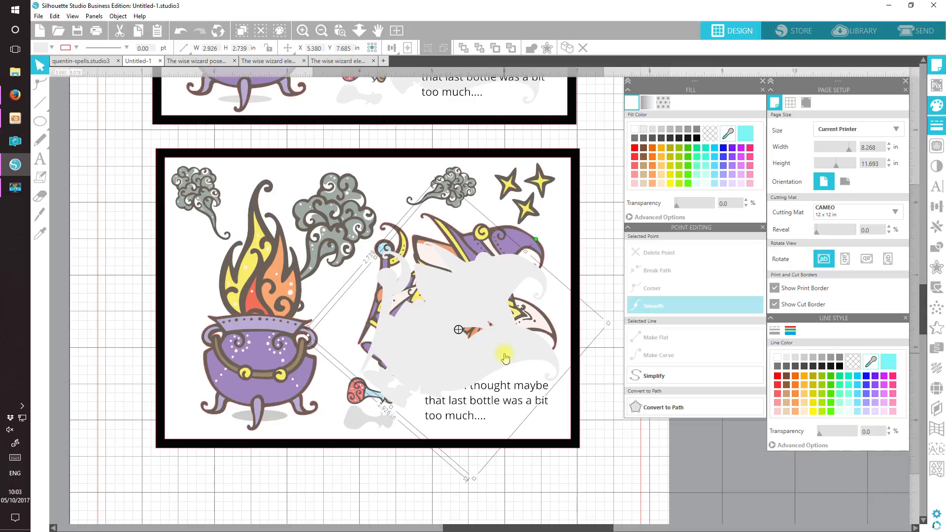
pyautogui.moveTo(505, 357); pyautogui.dragTo(504, 335)
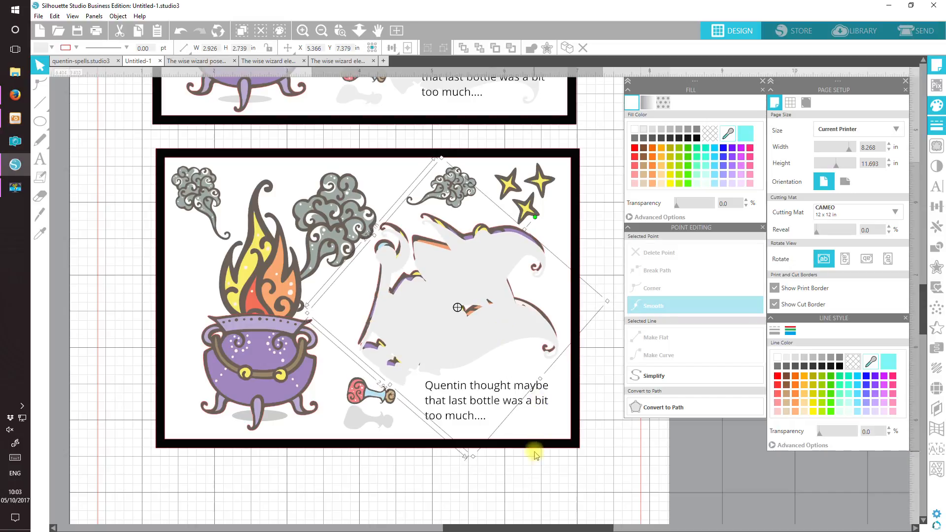
pyautogui.click(511, 48)
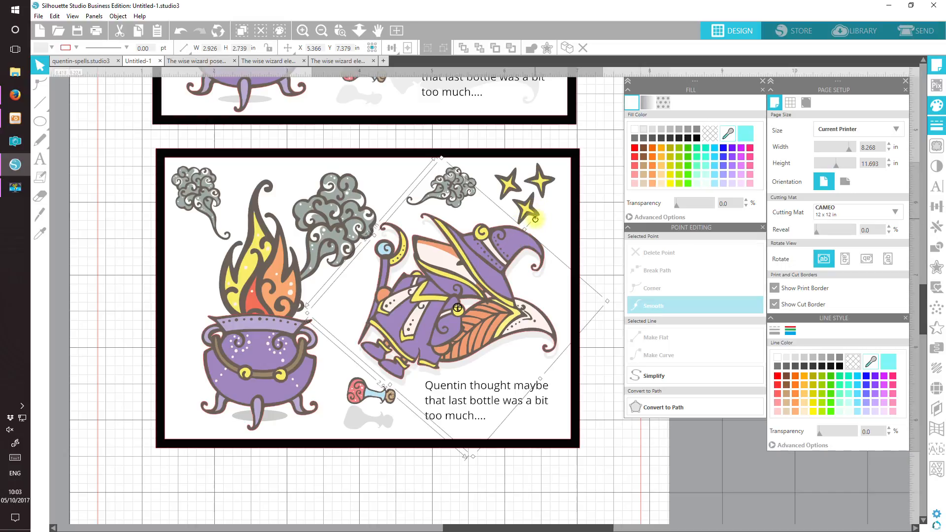
# Adjust the wizard shadow's tilt, turning it slightly counterclockwise and then back clockwise.
pyautogui.moveTo(535, 219); pyautogui.dragTo(528, 215)
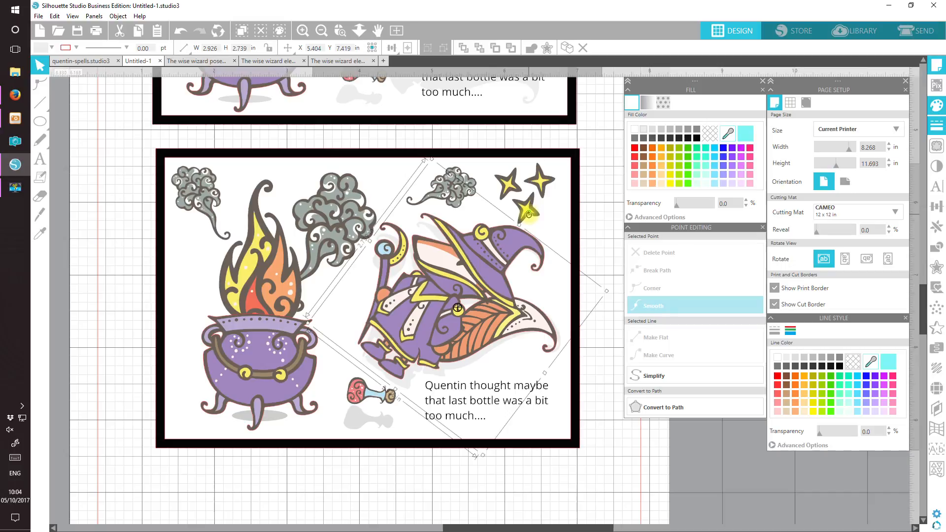
pyautogui.scroll(1, 926, 324)
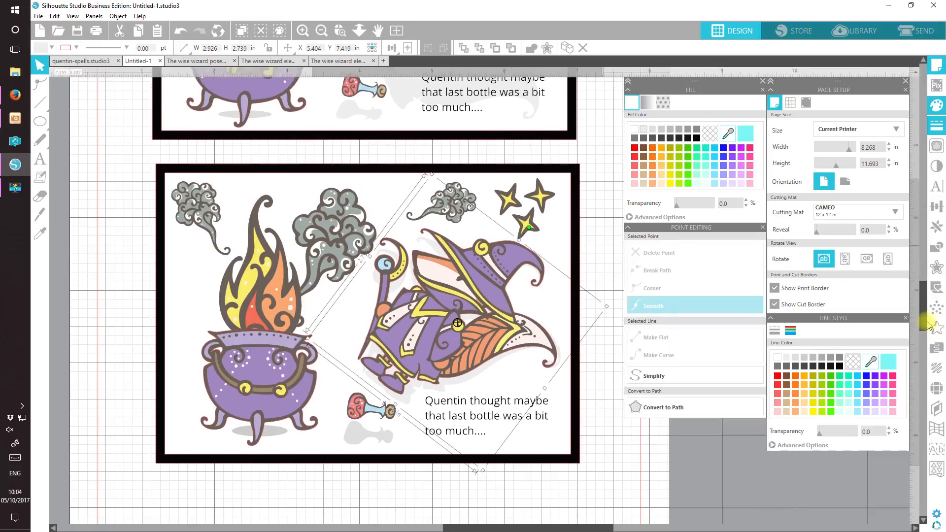
pyautogui.scroll(4, 927, 325)
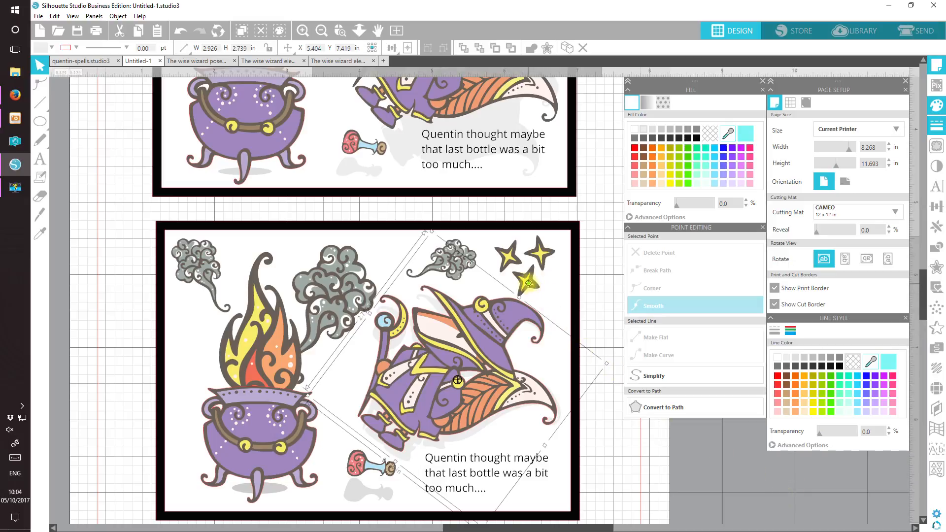
pyautogui.moveTo(530, 285); pyautogui.dragTo(541, 290)
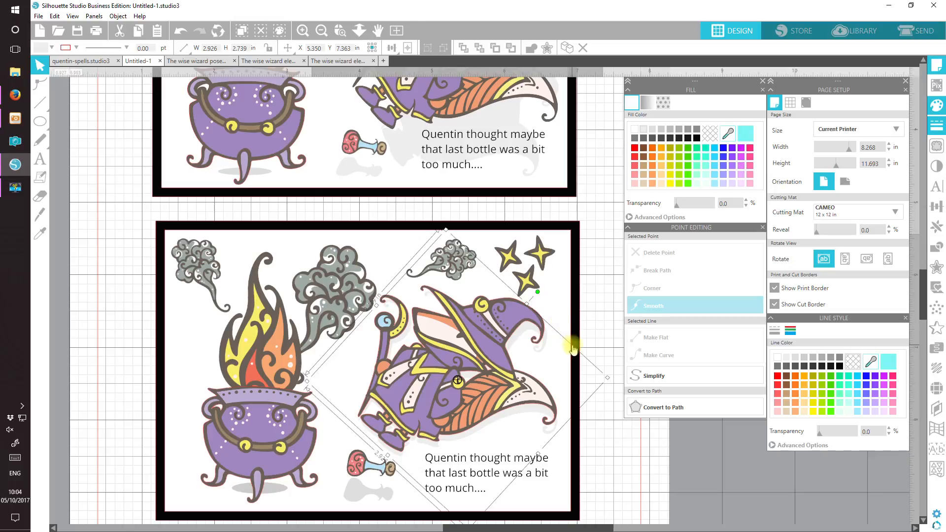
# Move the wizard shadow down behind the wizard to about Y 7.784 in.
pyautogui.moveTo(573, 351); pyautogui.dragTo(570, 362)
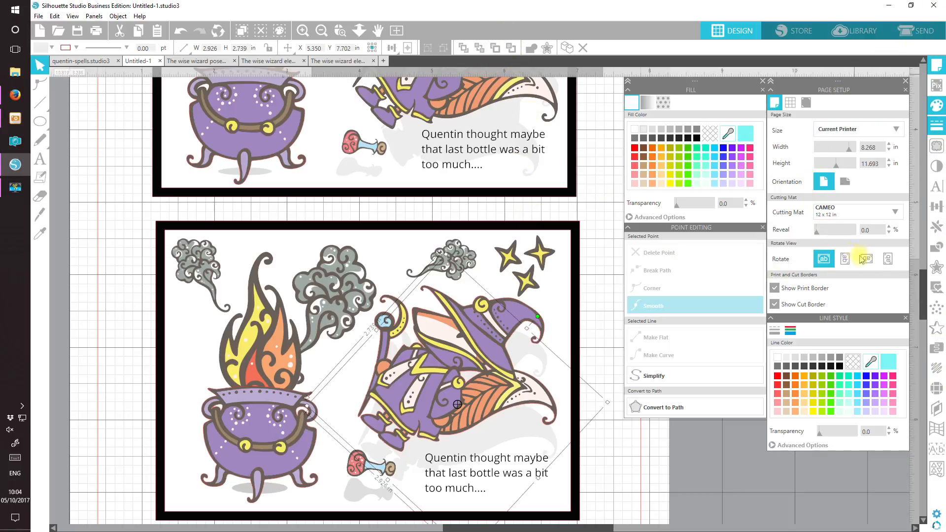
pyautogui.scroll(-2, 924, 291)
pyautogui.scroll(1, 925, 291)
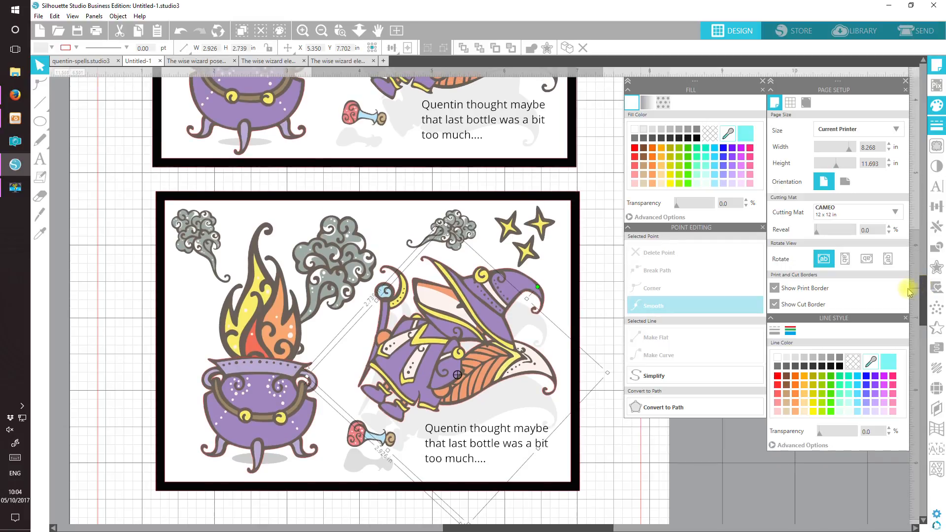
pyautogui.press('Down')
pyautogui.press('Down')
pyautogui.press('Down')
pyautogui.press('Down')
pyautogui.press('Down')
pyautogui.press('Down')
pyautogui.press('Down')
pyautogui.press('Down')
pyautogui.press('Down')
pyautogui.press('Down')
pyautogui.press('Down')
pyautogui.press('Down')
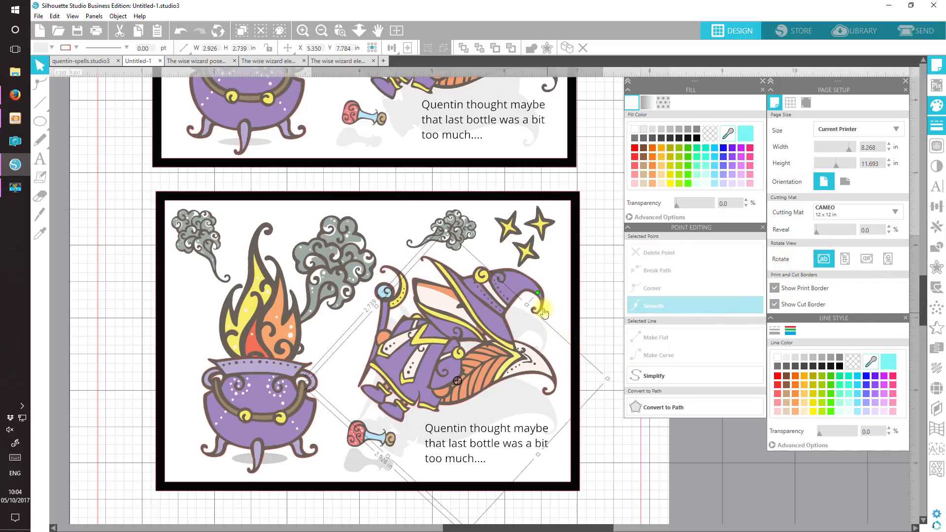
# Tilt the wizard shadow counterclockwise and shift it right and up to about X 5.639, Y 7.647 in.
pyautogui.moveTo(536, 293)
pyautogui.mouseDown()
pyautogui.moveTo(554, 300)
pyautogui.moveTo(543, 283)
pyautogui.mouseUp()
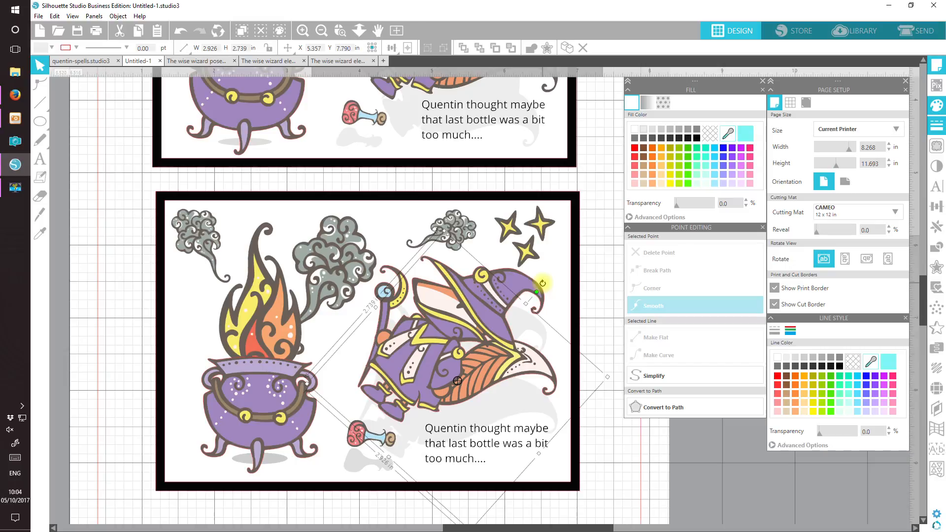
pyautogui.moveTo(542, 283); pyautogui.dragTo(542, 283)
pyautogui.moveTo(551, 297); pyautogui.dragTo(550, 297)
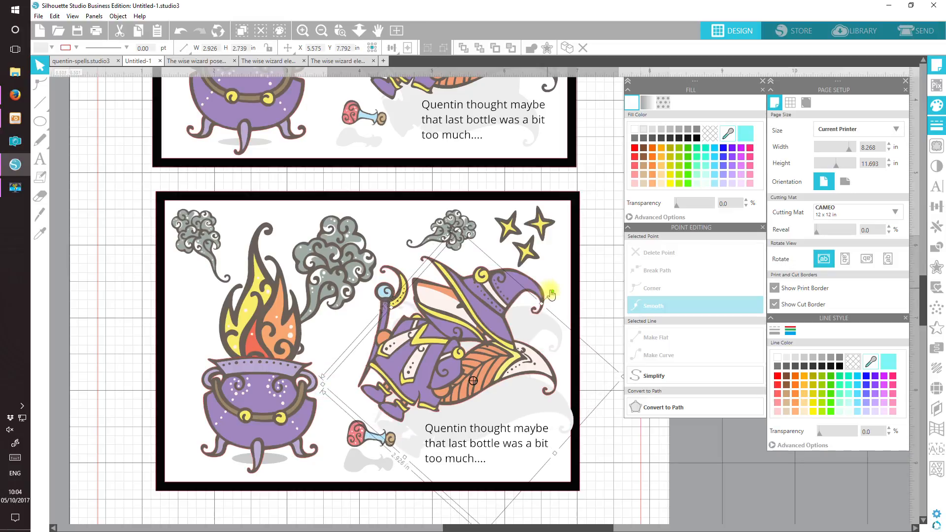
pyautogui.moveTo(552, 292)
pyautogui.mouseDown()
pyautogui.moveTo(546, 286)
pyautogui.moveTo(551, 296)
pyautogui.mouseUp()
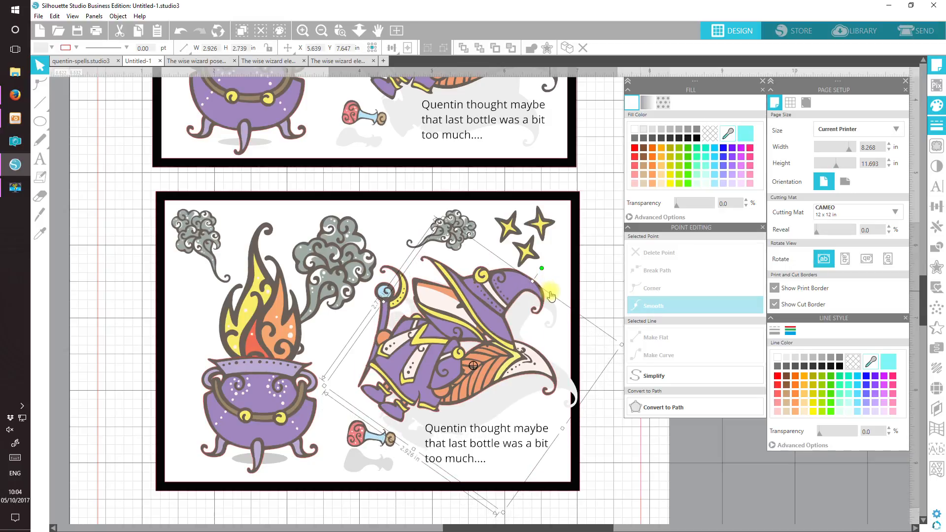
# Nudge the wizard shadow left to about X 5.415 in.
pyautogui.press('Left')
pyautogui.press('Left')
pyautogui.press('Left')
pyautogui.press('Left')
pyautogui.press('Left')
pyautogui.press('Left')
pyautogui.press('Left')
pyautogui.press('Left')
pyautogui.press('Left')
pyautogui.press('Left')
pyautogui.press('Left')
pyautogui.press('Left')
pyautogui.press('Left')
pyautogui.press('Left')
pyautogui.press('Left')
pyautogui.press('Left')
pyautogui.press('Left')
pyautogui.press('Left')
pyautogui.press('Left')
pyautogui.press('Left')
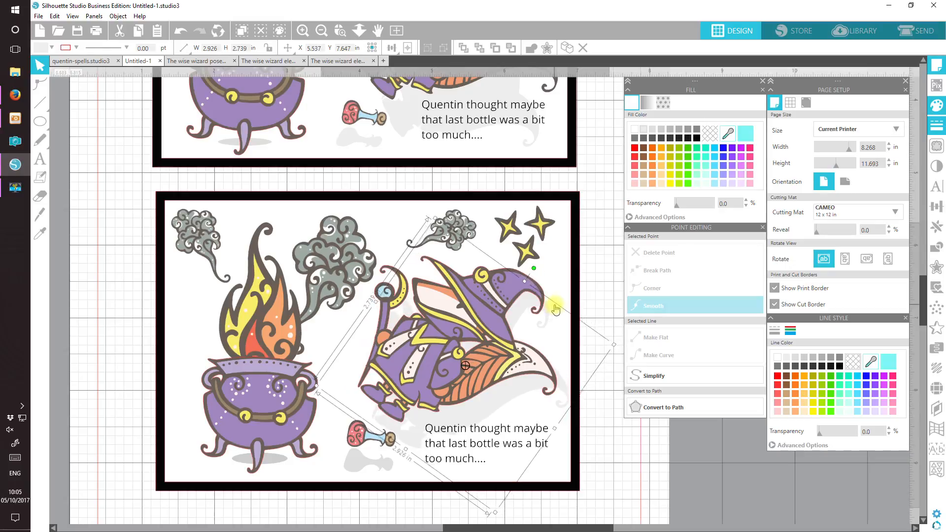
pyautogui.press('Right')
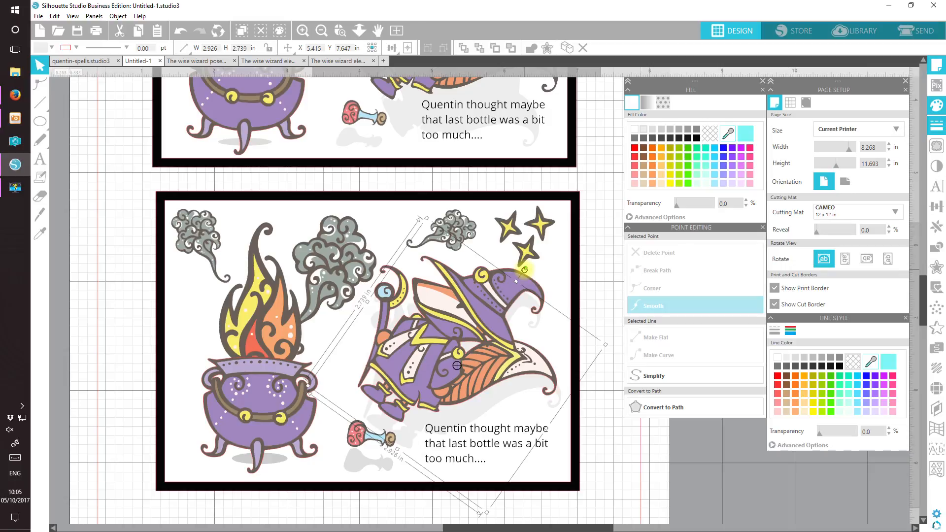
# Rotate the wizard shadow clockwise and nudge it down to about Y 7.552 in.
pyautogui.moveTo(524, 270); pyautogui.dragTo(544, 308)
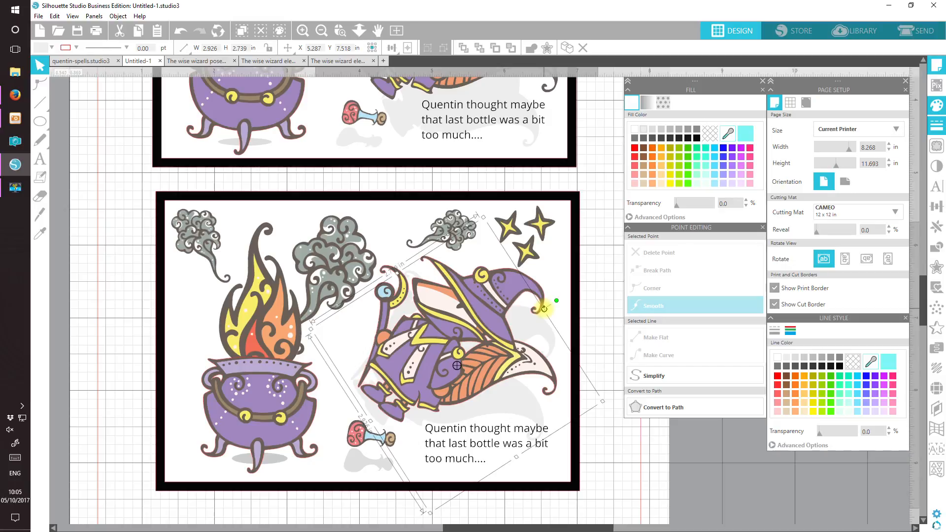
pyautogui.press('Down')
pyautogui.press('Down')
pyautogui.press('Down')
pyautogui.press('Down')
pyautogui.press('Down')
pyautogui.press('Down')
pyautogui.press('Down')
pyautogui.press('Down')
pyautogui.press('Down')
pyautogui.press('Down')
pyautogui.press('Down')
pyautogui.press('Down')
pyautogui.press('Down')
pyautogui.press('Down')
pyautogui.press('Down')
pyautogui.press('Down')
pyautogui.press('Down')
pyautogui.press('Down')
pyautogui.press('Down')
pyautogui.press('Down')
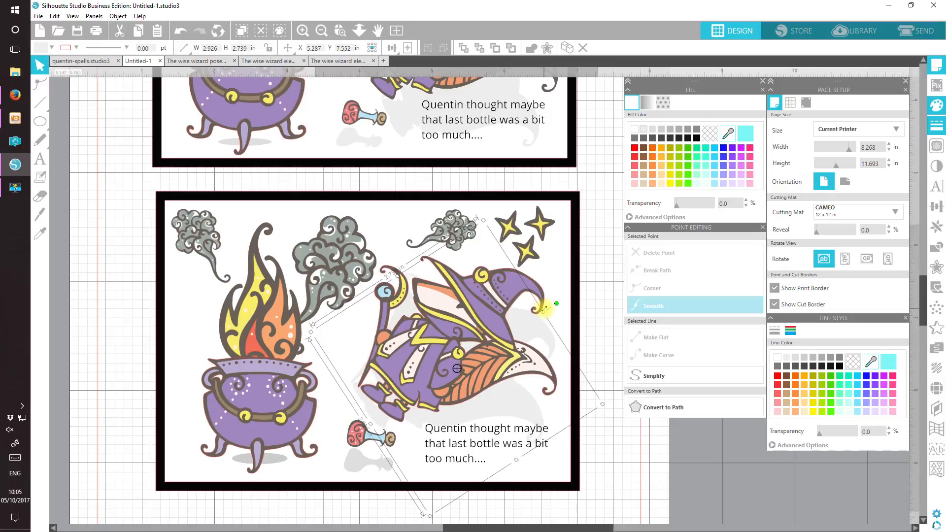
# Nudge the wizard shadow down and right to about X 5.437, Y 7.926 in, and deselect it.
pyautogui.press('Down')
pyautogui.press('Down')
pyautogui.press('Down')
pyautogui.press('Down')
pyautogui.press('Down')
pyautogui.press('Down')
pyautogui.press('Down')
pyautogui.press('Down')
pyautogui.press('Down')
pyautogui.press('Down')
pyautogui.press('Down')
pyautogui.press('Down')
pyautogui.press('Down')
pyautogui.press('Down')
pyautogui.press('Down')
pyautogui.press('Down')
pyautogui.press('Down')
pyautogui.press('Down')
pyautogui.press('Down')
pyautogui.press('Down')
pyautogui.press('Down')
pyautogui.press('Right')
pyautogui.press('Right')
pyautogui.press('Right')
pyautogui.press('Right')
pyautogui.press('Right')
pyautogui.press('Right')
pyautogui.press('Right')
pyautogui.press('Right')
pyautogui.press('Right')
pyautogui.press('Right')
pyautogui.press('Right')
pyautogui.press('Right')
pyautogui.press('Right')
pyautogui.press('Right')
pyautogui.press('Right')
pyautogui.press('Right')
pyautogui.press('Right')
pyautogui.press('Right')
pyautogui.press('Right')
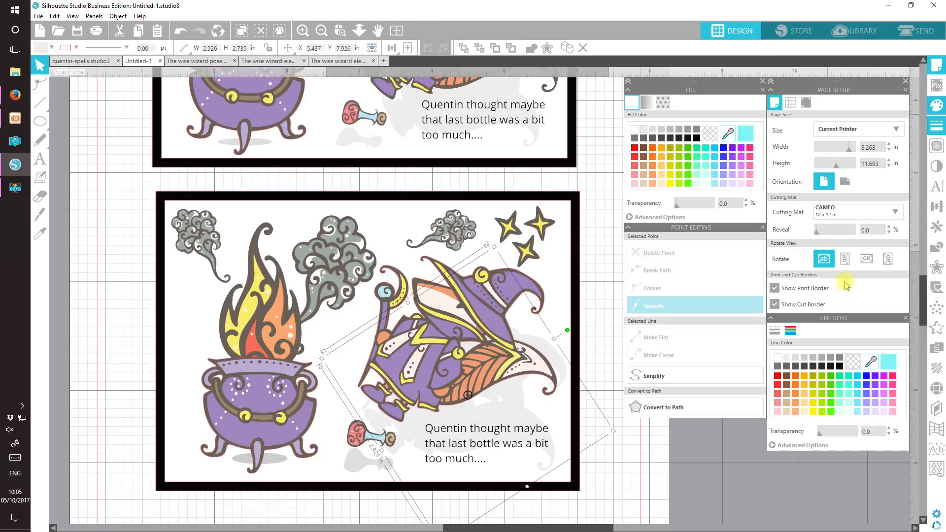
pyautogui.moveTo(923, 308)
pyautogui.mouseDown()
pyautogui.moveTo(925, 291)
pyautogui.moveTo(932, 314)
pyautogui.mouseUp()
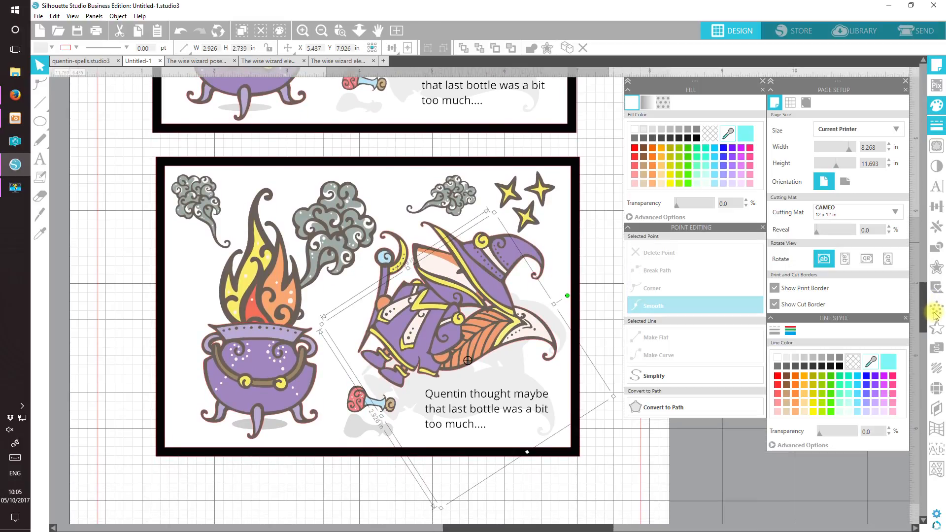
pyautogui.click(339, 503)
# In the lower card, shift the bottle slightly to about X 4.051, Y 8.633 in and its shadow to about X 3.978, Y 8.922 in.
pyautogui.click(302, 31)
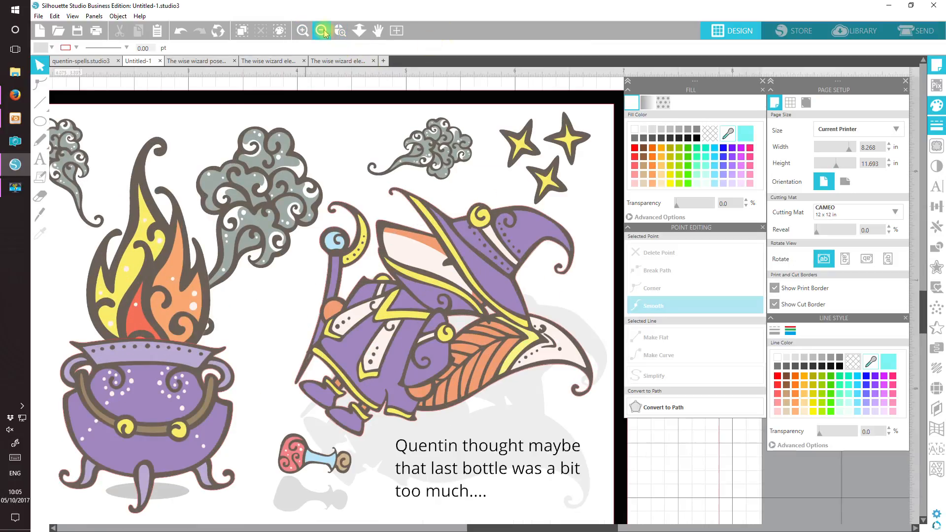
pyautogui.click(322, 31)
pyautogui.click(321, 30)
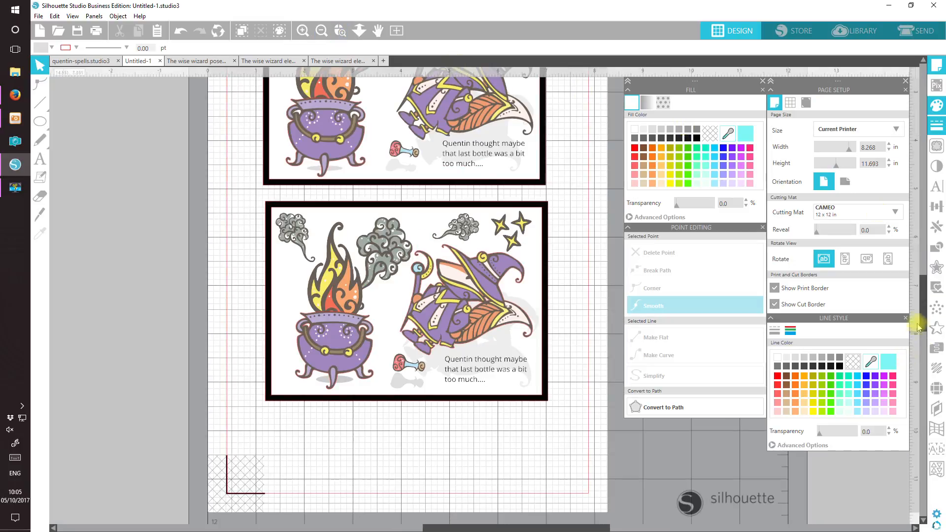
pyautogui.moveTo(923, 317); pyautogui.dragTo(922, 304)
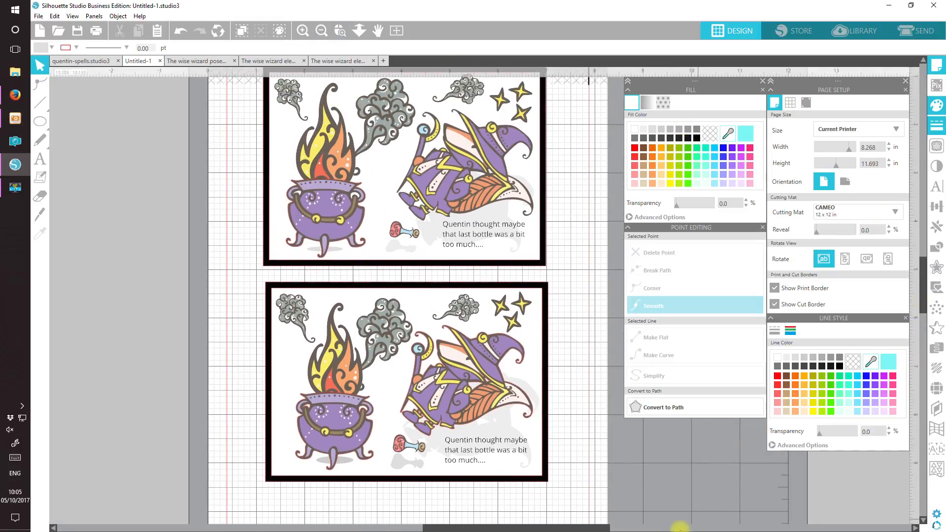
pyautogui.click(398, 470)
pyautogui.moveTo(398, 471); pyautogui.dragTo(394, 446)
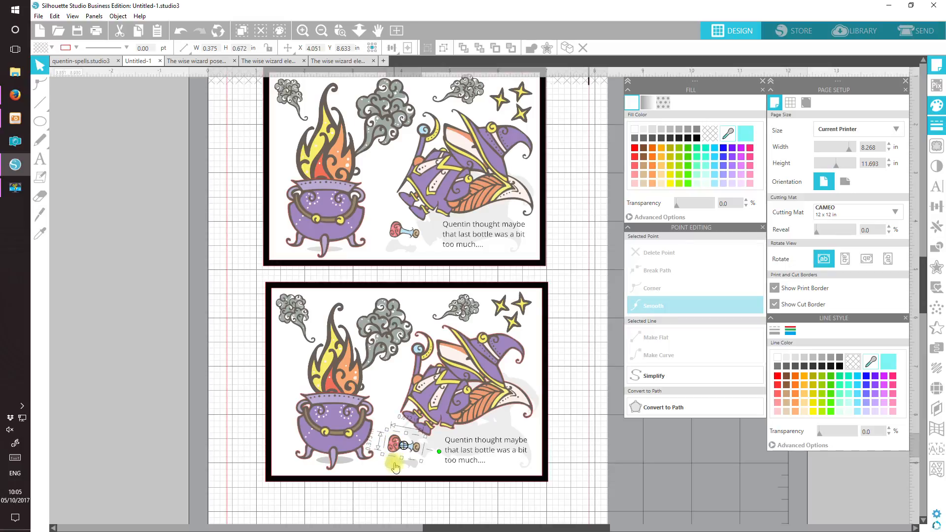
pyautogui.click(396, 466)
pyautogui.moveTo(395, 466); pyautogui.dragTo(395, 464)
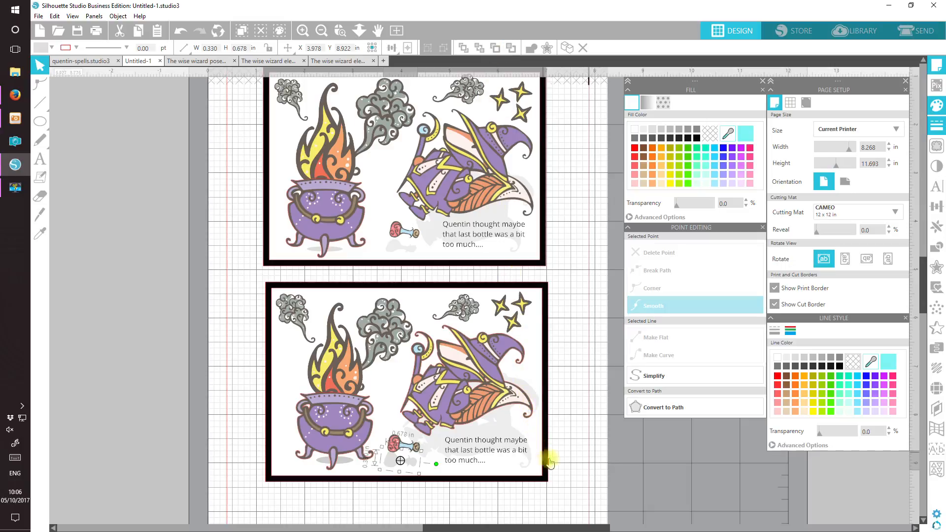
pyautogui.click(565, 478)
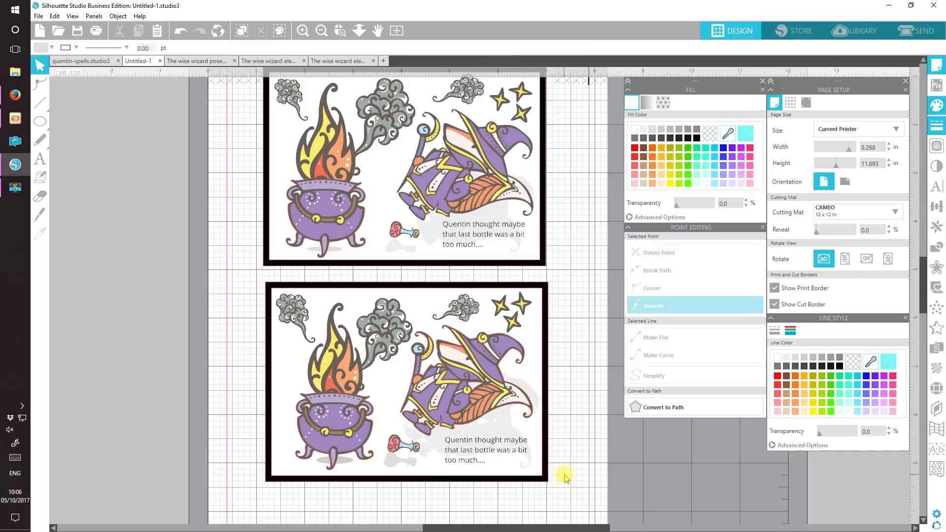